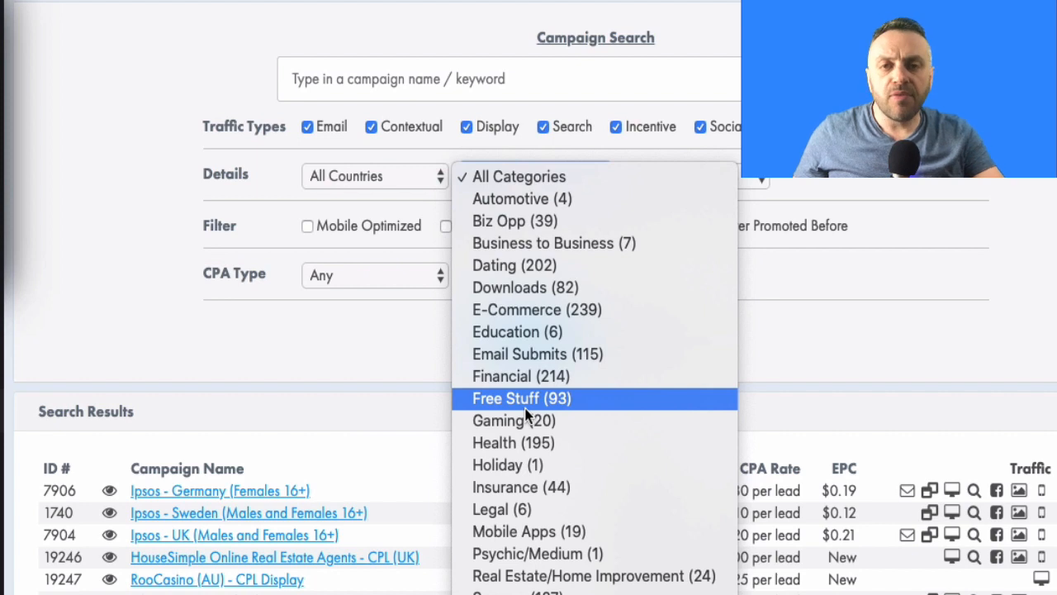
Step: Search for campaigns in the Sweepstakes category across all countries and look through the resulting offers
{"action": "left_click", "coordinate": [850, 362]}
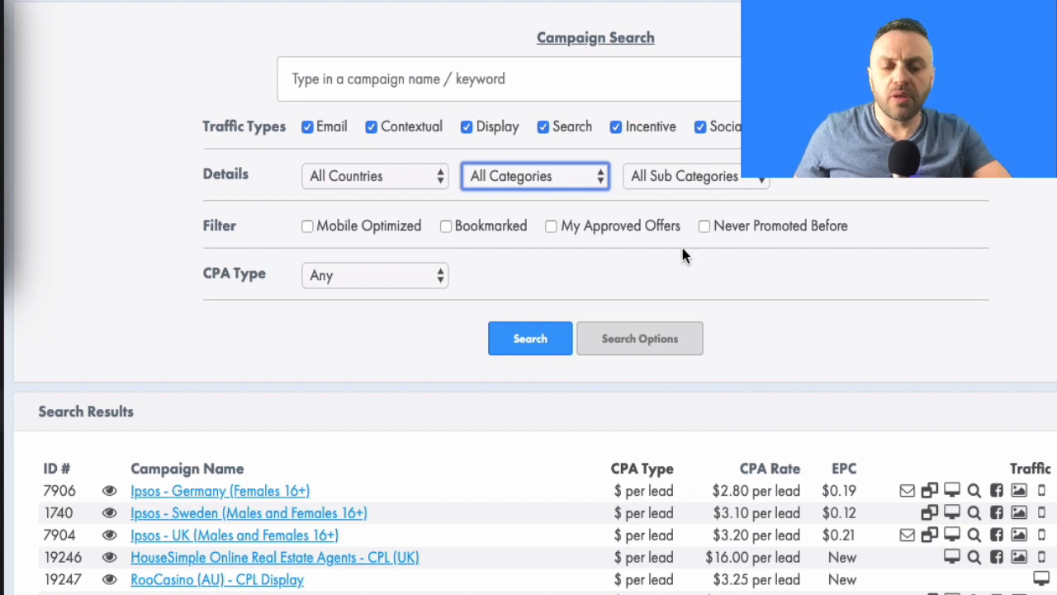
{"action": "left_click", "coordinate": [576, 180]}
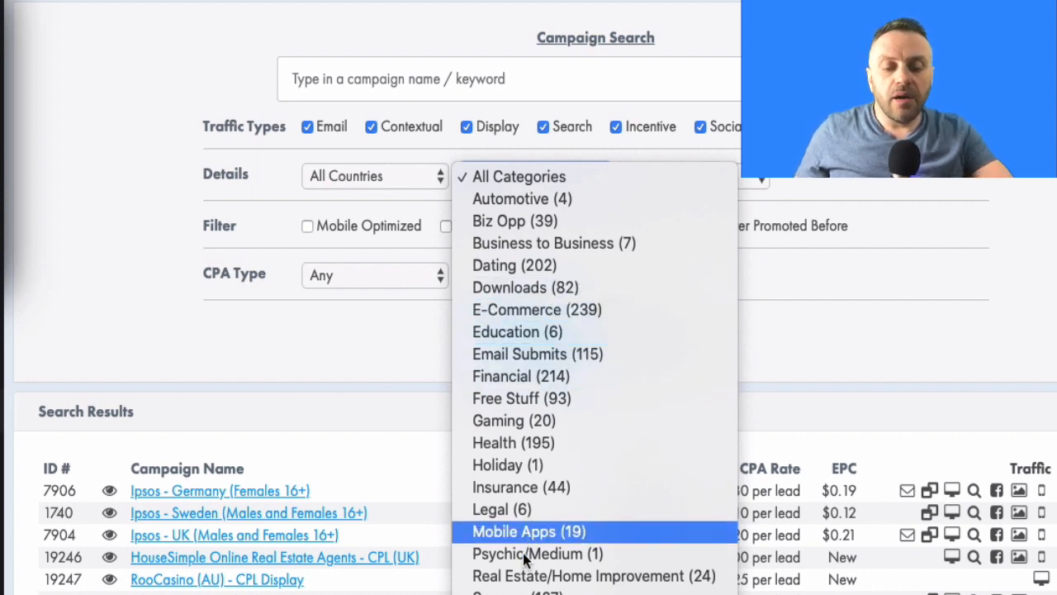
{"action": "left_click", "coordinate": [526, 594]}
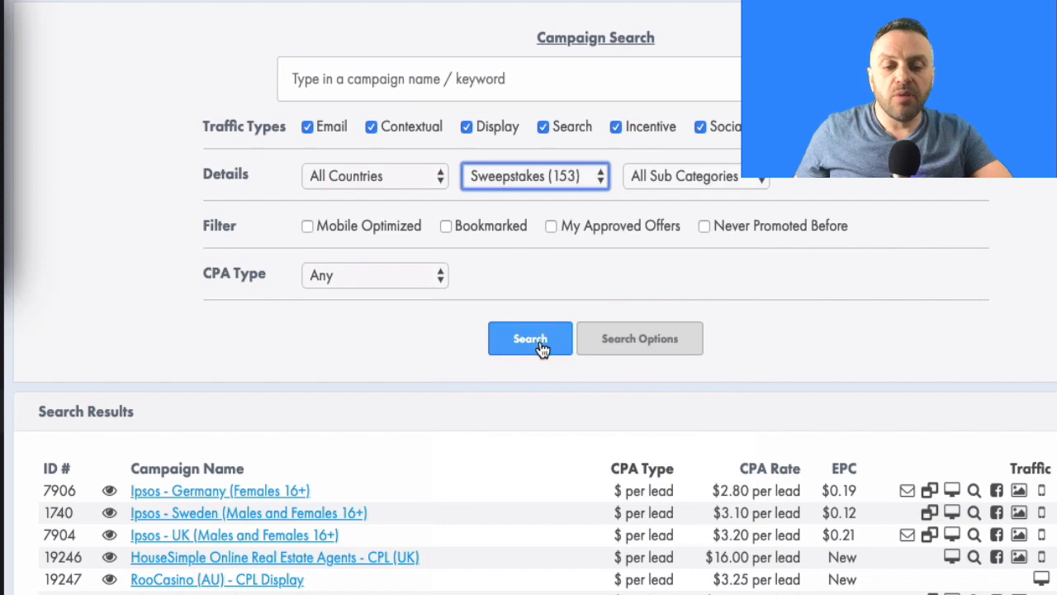
{"action": "left_click", "coordinate": [530, 345]}
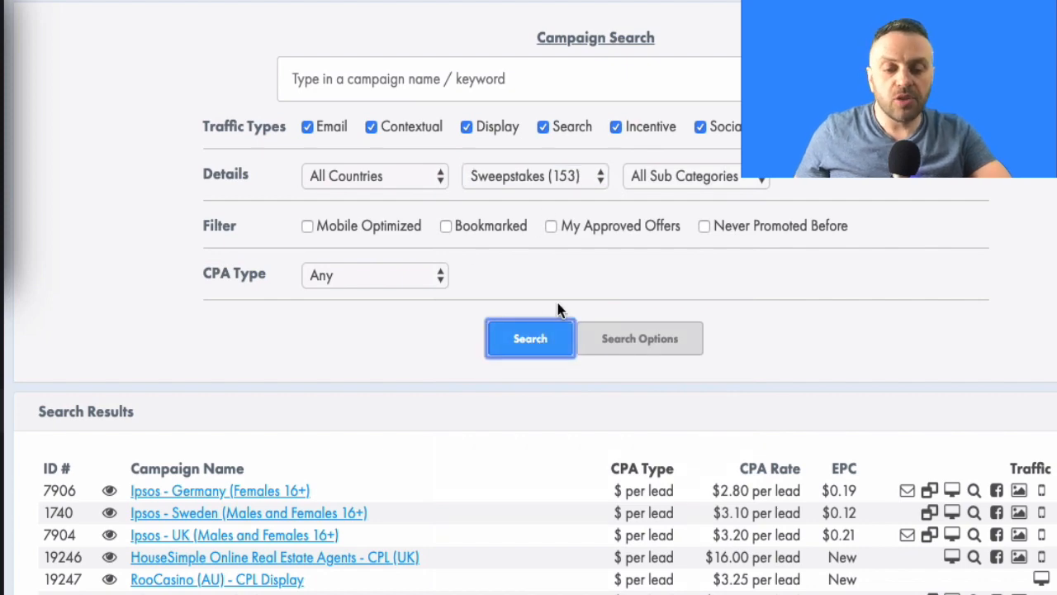
{"action": "scroll", "coordinate": [440, 369], "scroll_direction": "down", "scroll_amount": 7}
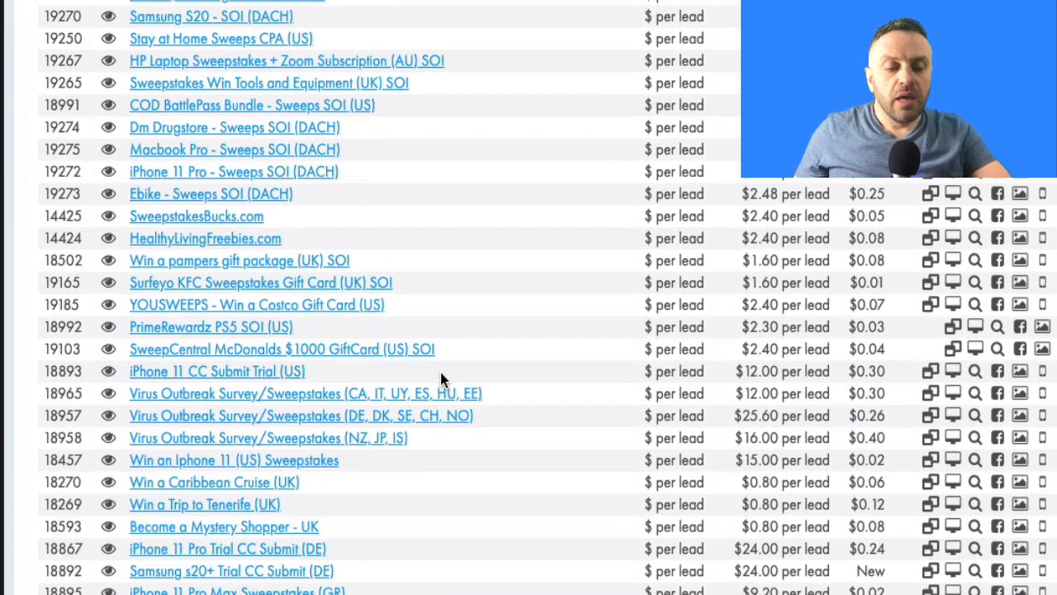
{"action": "scroll", "coordinate": [441, 373], "scroll_direction": "up", "scroll_amount": 3}
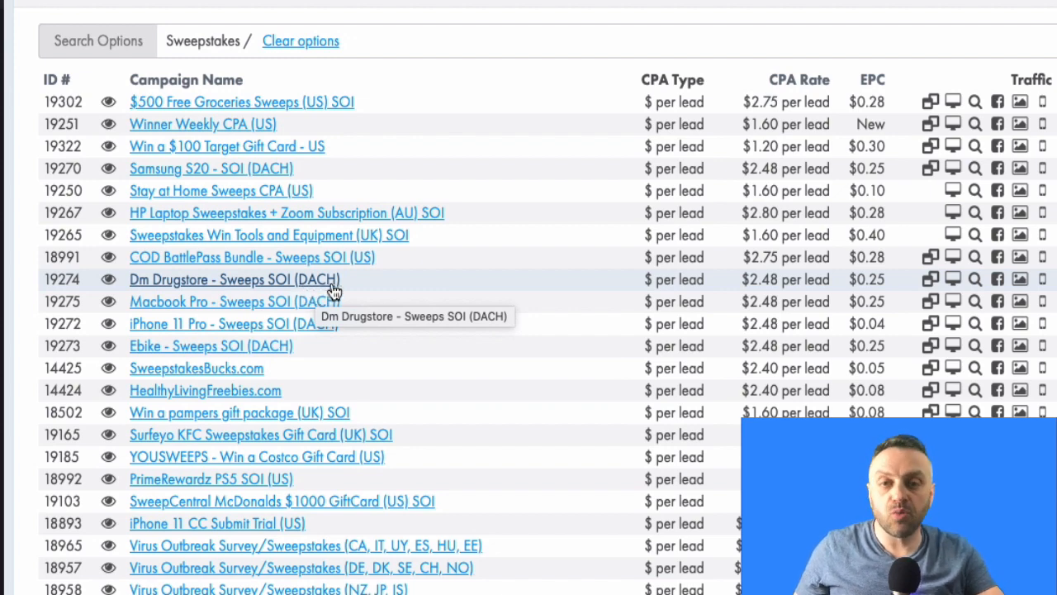
Step: Open the Dm Drugstore - Sweeps SOI (DACH) campaign separately, review its details with the full list of allowed countries, and close it
{"action": "right_click", "coordinate": [248, 282]}
{"action": "left_click", "coordinate": [300, 238]}
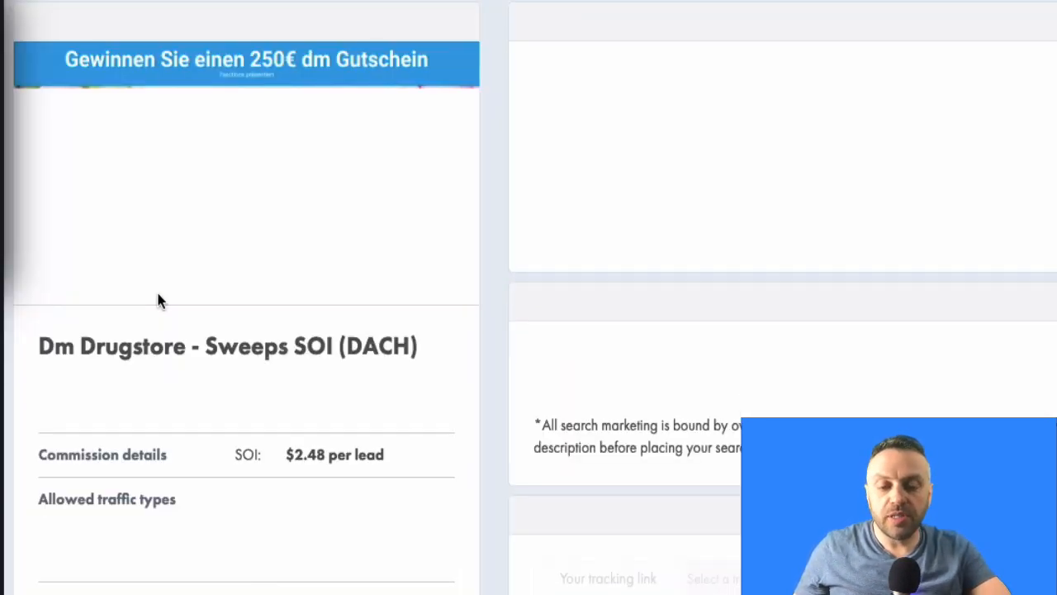
{"action": "scroll", "coordinate": [153, 437], "scroll_direction": "down", "scroll_amount": 6}
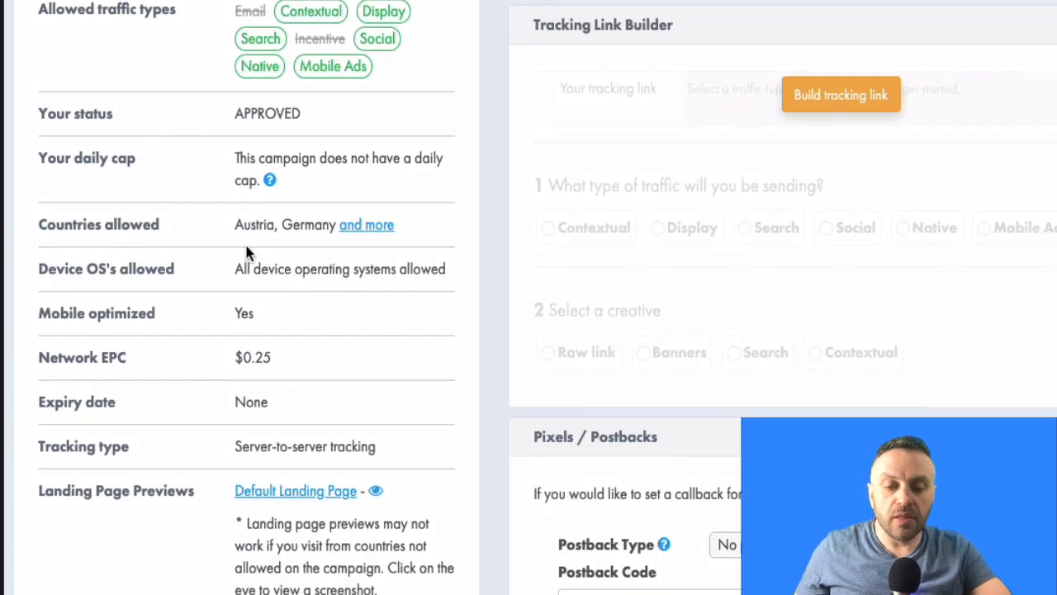
{"action": "left_click", "coordinate": [351, 227]}
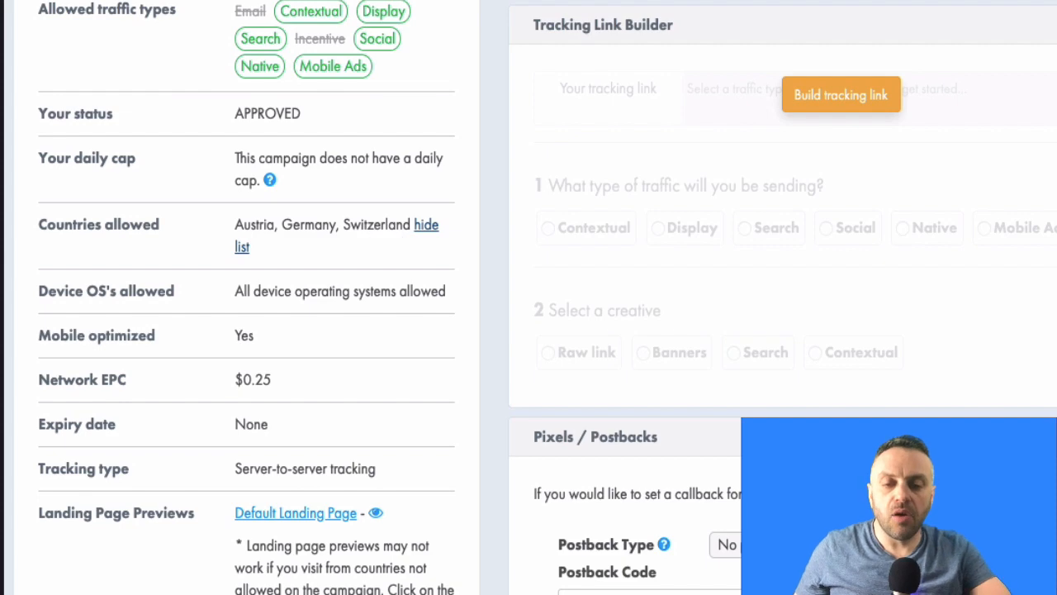
{"action": "scroll", "coordinate": [167, 236], "scroll_direction": "up", "scroll_amount": 6}
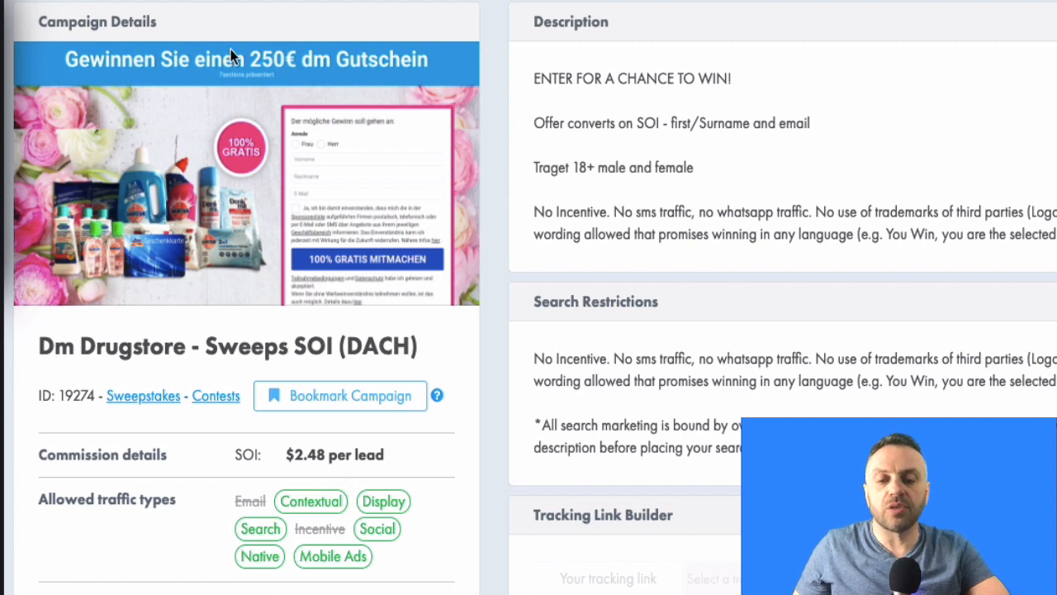
{"action": "key", "text": "super+w"}
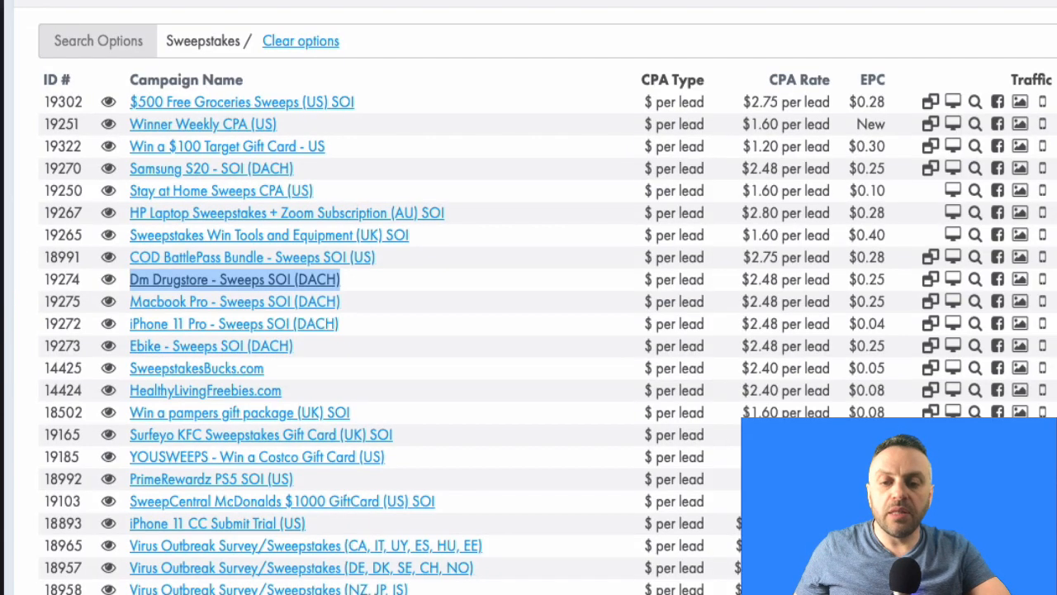
{"action": "left_click", "coordinate": [497, 24]}
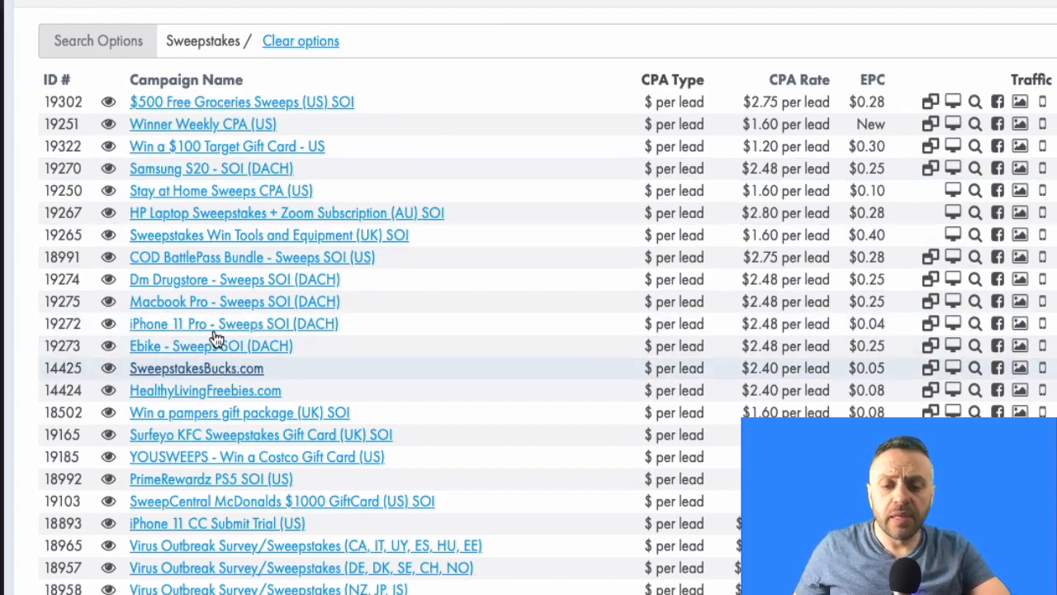
Step: Search for campaigns in the Surveys category and sort the results by highest EPC
{"action": "scroll", "coordinate": [223, 446], "scroll_direction": "down", "scroll_amount": 1}
{"action": "scroll", "coordinate": [223, 447], "scroll_direction": "down", "scroll_amount": 5}
{"action": "scroll", "coordinate": [223, 447], "scroll_direction": "up", "scroll_amount": 10}
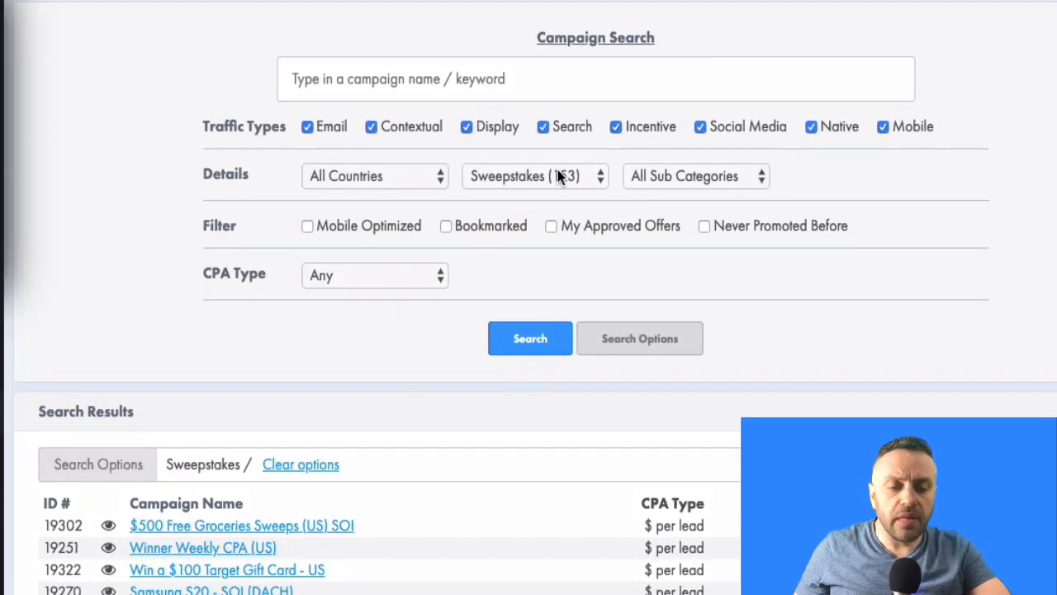
{"action": "left_click", "coordinate": [557, 171]}
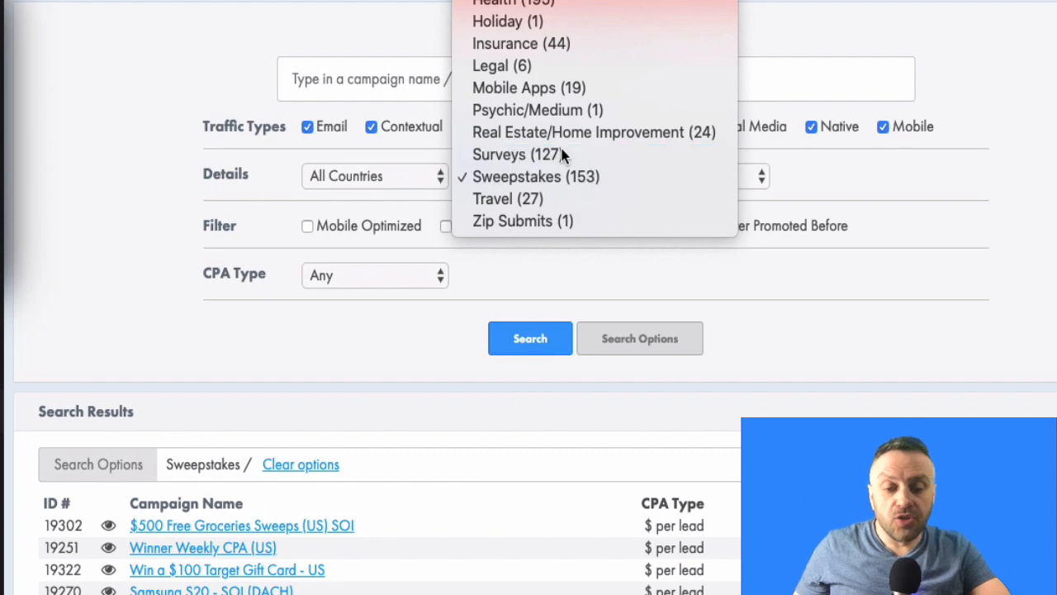
{"action": "left_click", "coordinate": [549, 153]}
{"action": "left_click", "coordinate": [529, 351]}
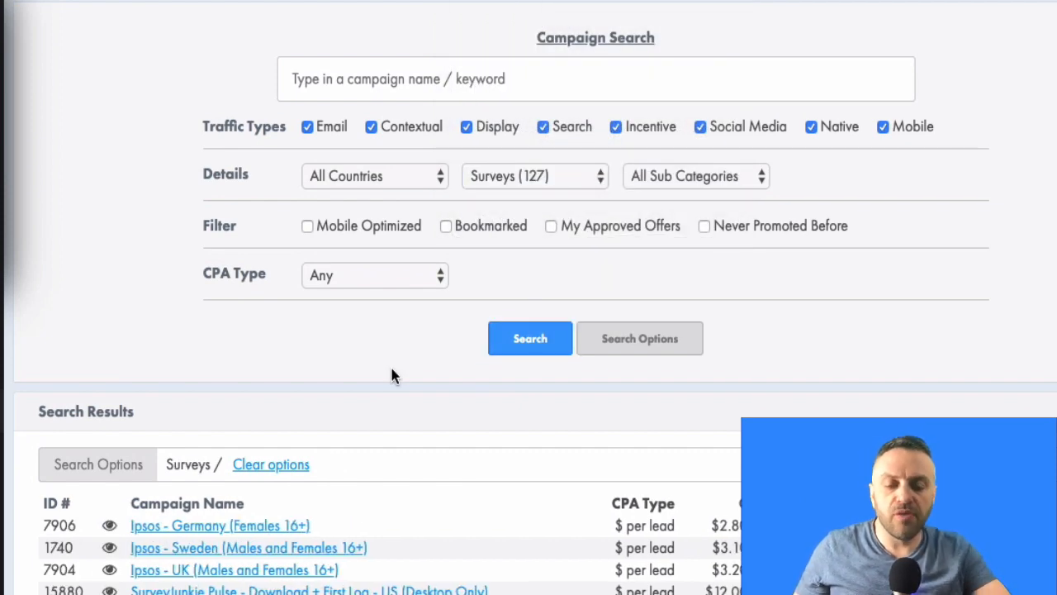
{"action": "scroll", "coordinate": [392, 375], "scroll_direction": "down", "scroll_amount": 7}
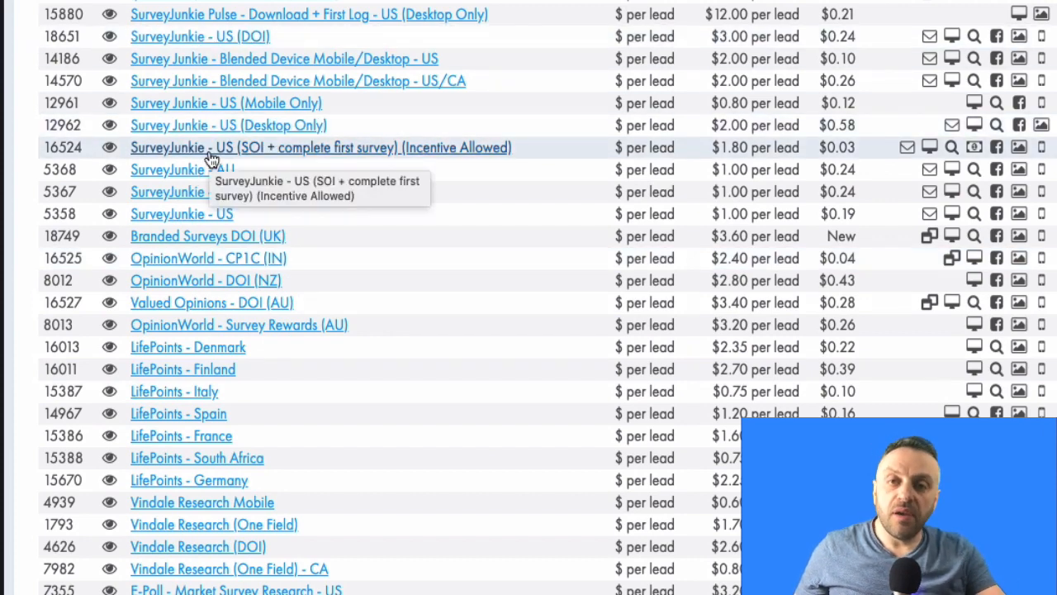
{"action": "scroll", "coordinate": [661, 289], "scroll_direction": "up", "scroll_amount": 1}
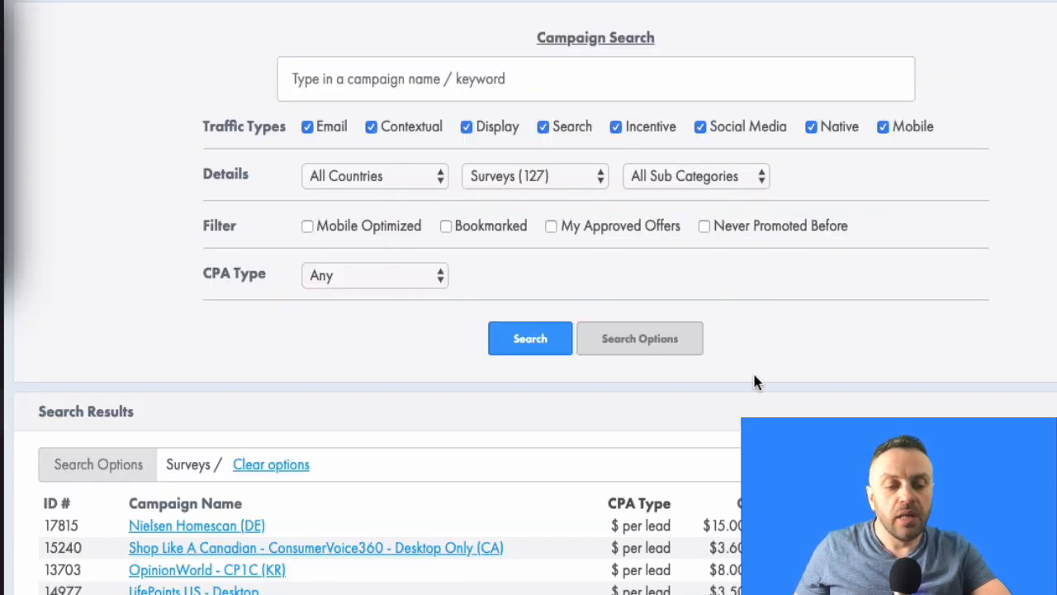
{"action": "scroll", "coordinate": [755, 383], "scroll_direction": "down", "scroll_amount": 3}
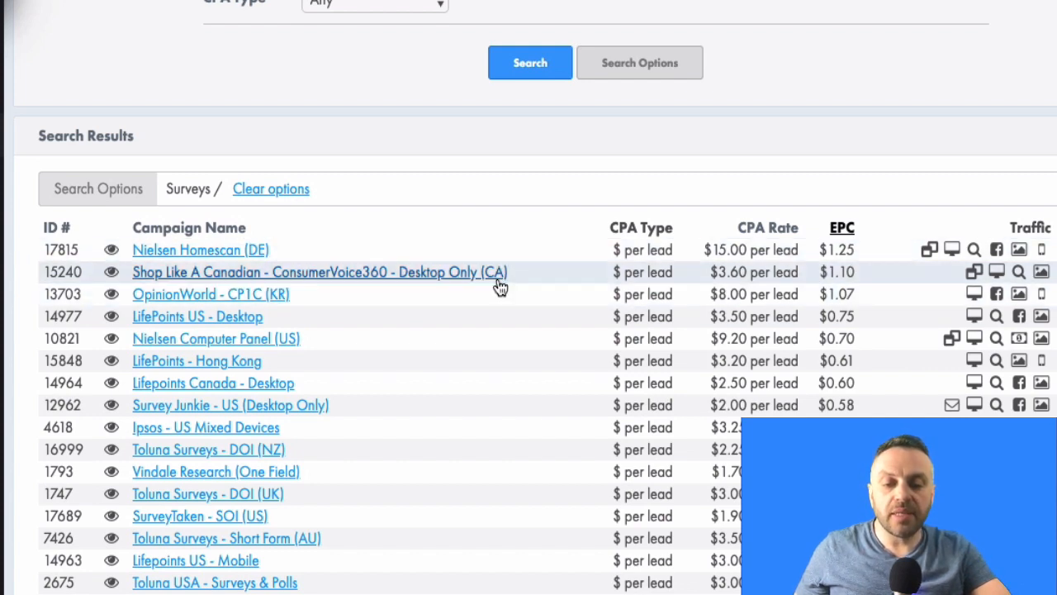
Step: Open the LifePoints US - Desktop campaign separately, review its traffic types, approval status and allowed countries, and return to the survey results
{"action": "right_click", "coordinate": [228, 322]}
{"action": "left_click", "coordinate": [302, 248]}
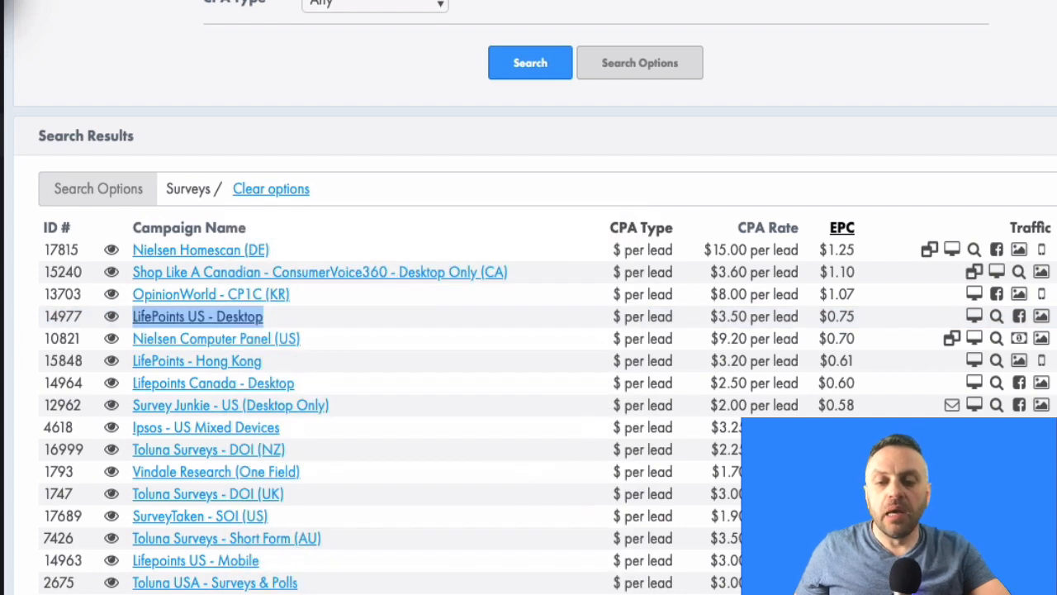
{"action": "key", "text": "ctrl+Tab"}
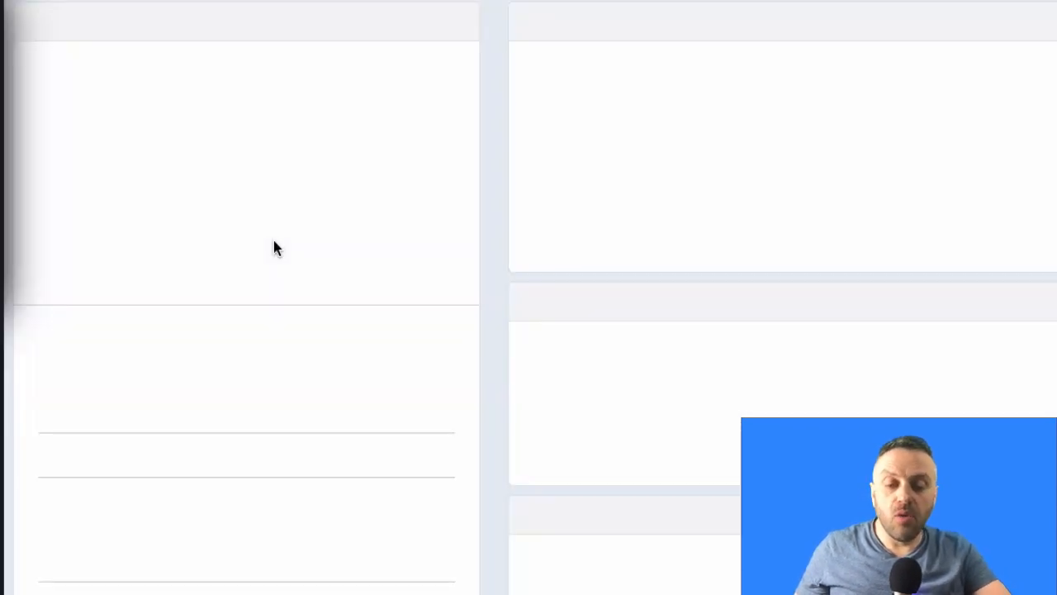
{"action": "scroll", "coordinate": [274, 401], "scroll_direction": "down", "scroll_amount": 3}
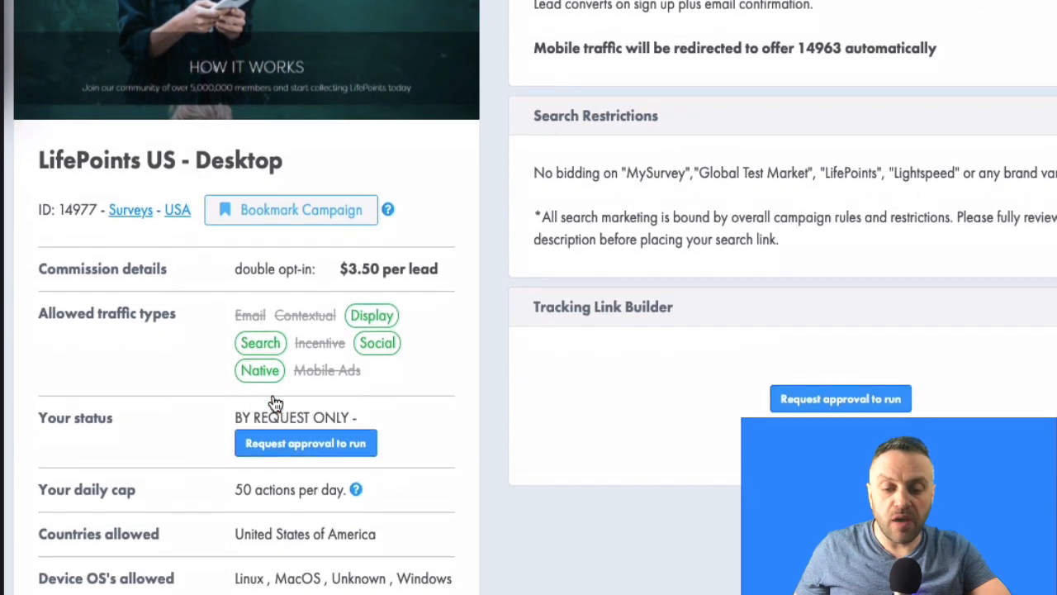
{"action": "scroll", "coordinate": [273, 400], "scroll_direction": "down", "scroll_amount": 2}
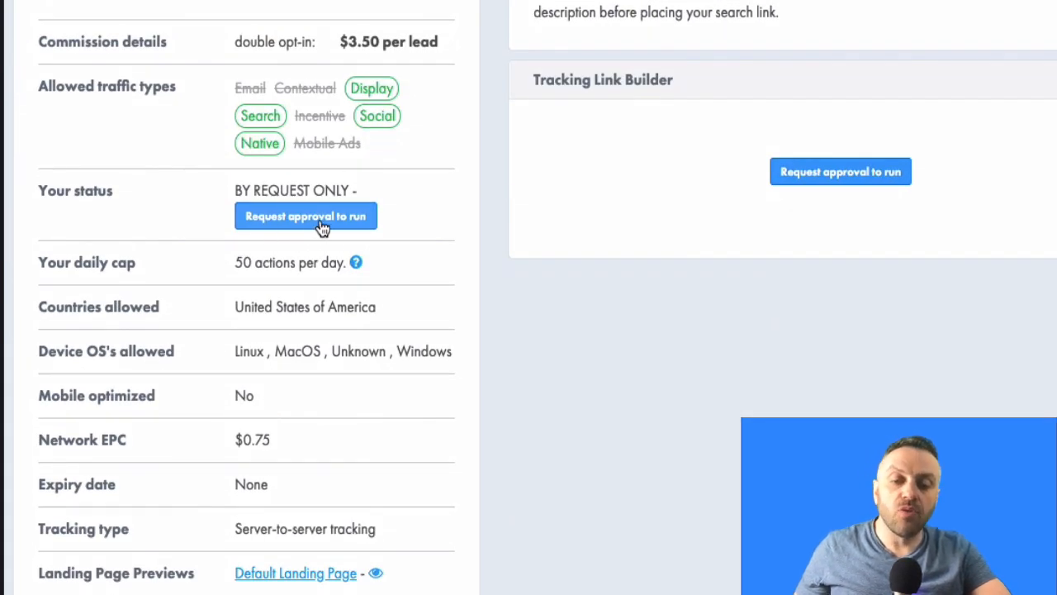
{"action": "left_click_drag", "start_coordinate": [236, 310], "coordinate": [385, 307]}
{"action": "left_click", "coordinate": [384, 305]}
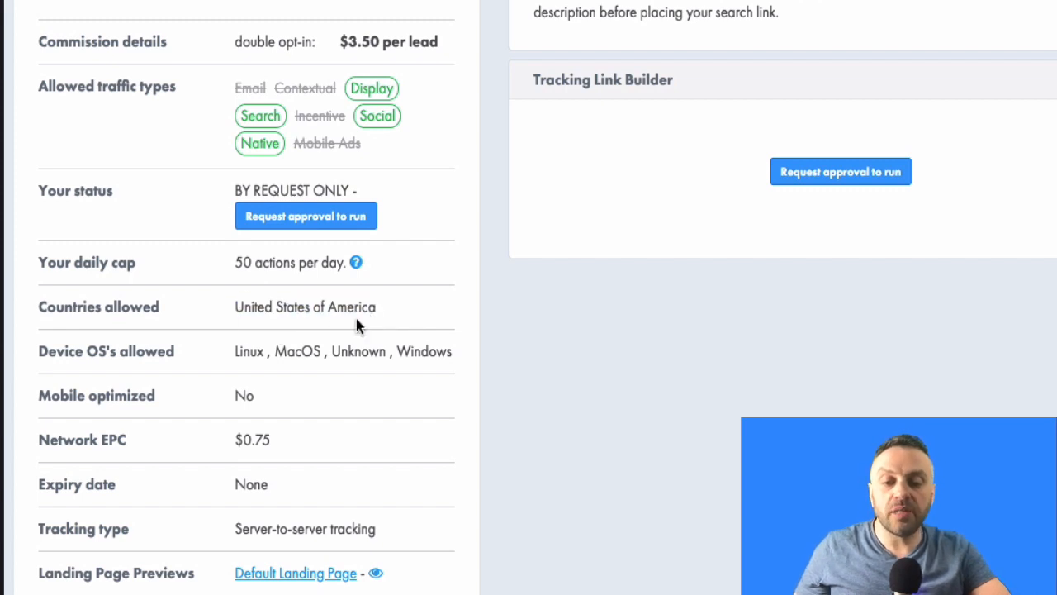
{"action": "key", "text": "ctrl+shift+Tab"}
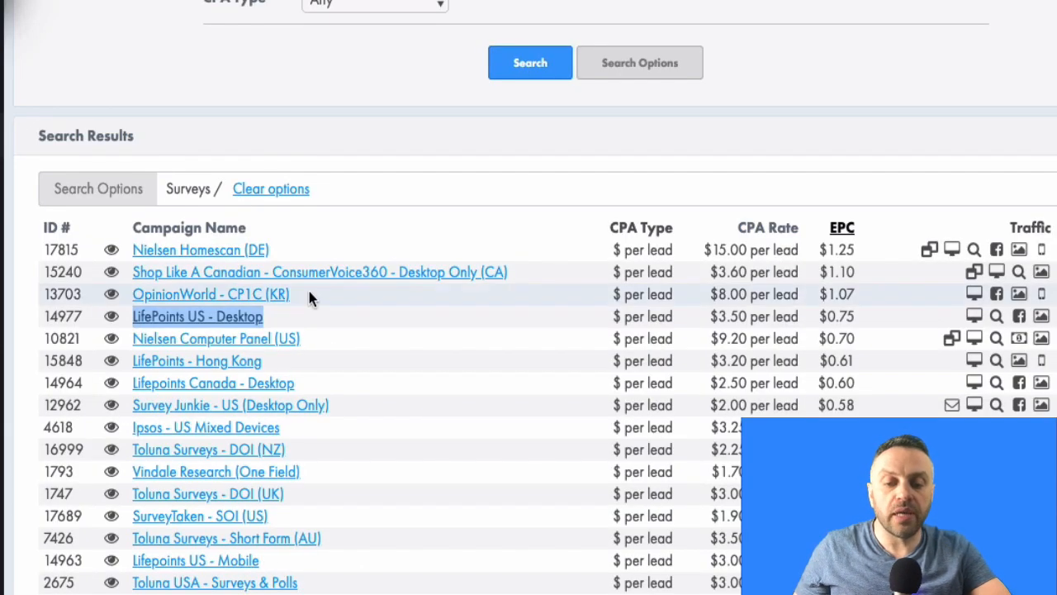
{"action": "left_click", "coordinate": [389, 173]}
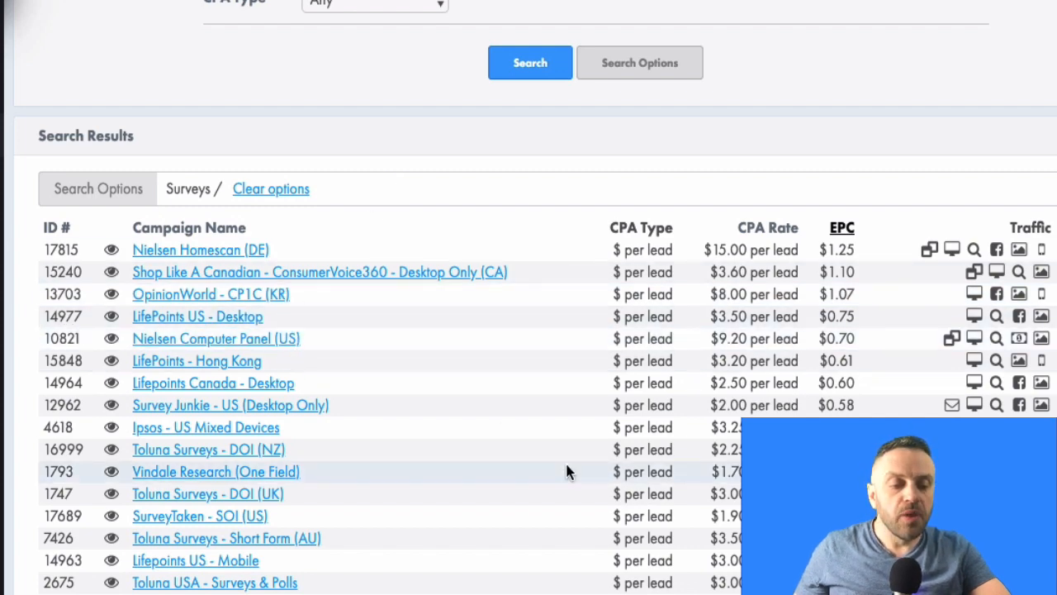
Step: Change the category filter to Education and search for its campaigns
{"action": "scroll", "coordinate": [565, 461], "scroll_direction": "up", "scroll_amount": 5}
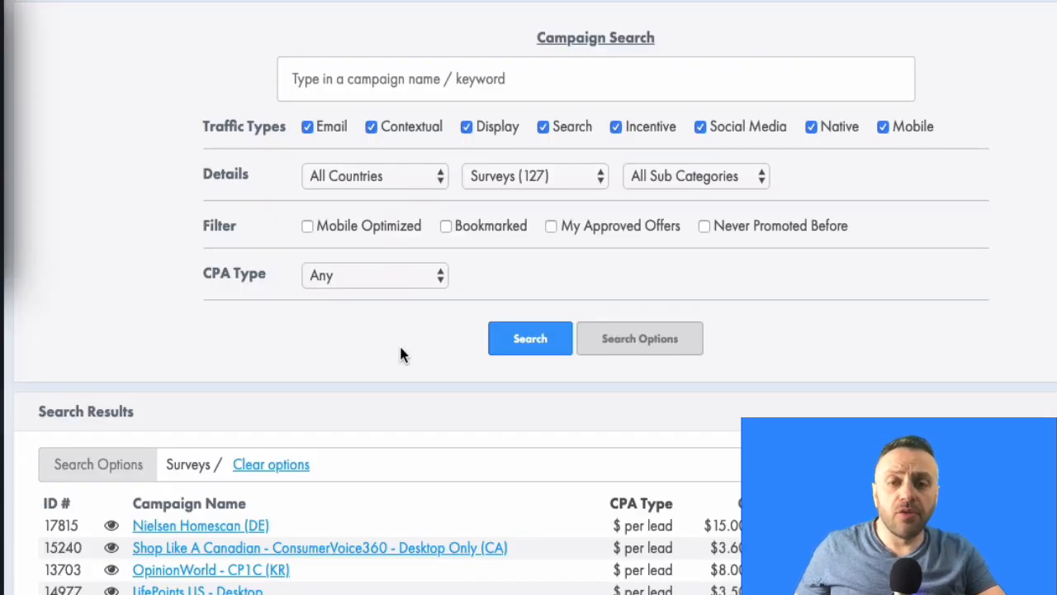
{"action": "left_click", "coordinate": [548, 174]}
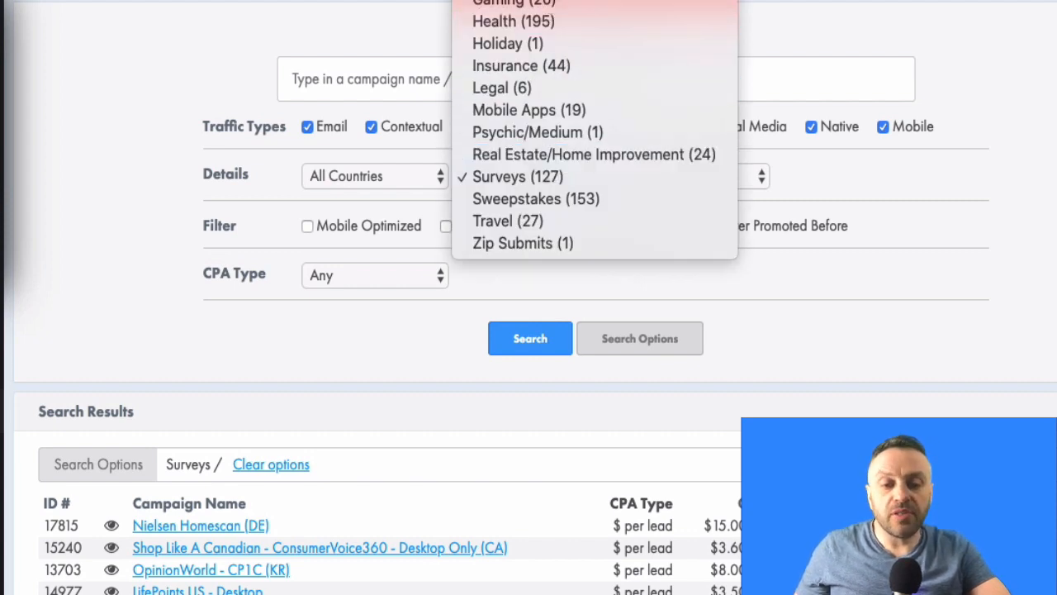
{"action": "left_click", "coordinate": [515, 2]}
{"action": "left_click", "coordinate": [536, 335]}
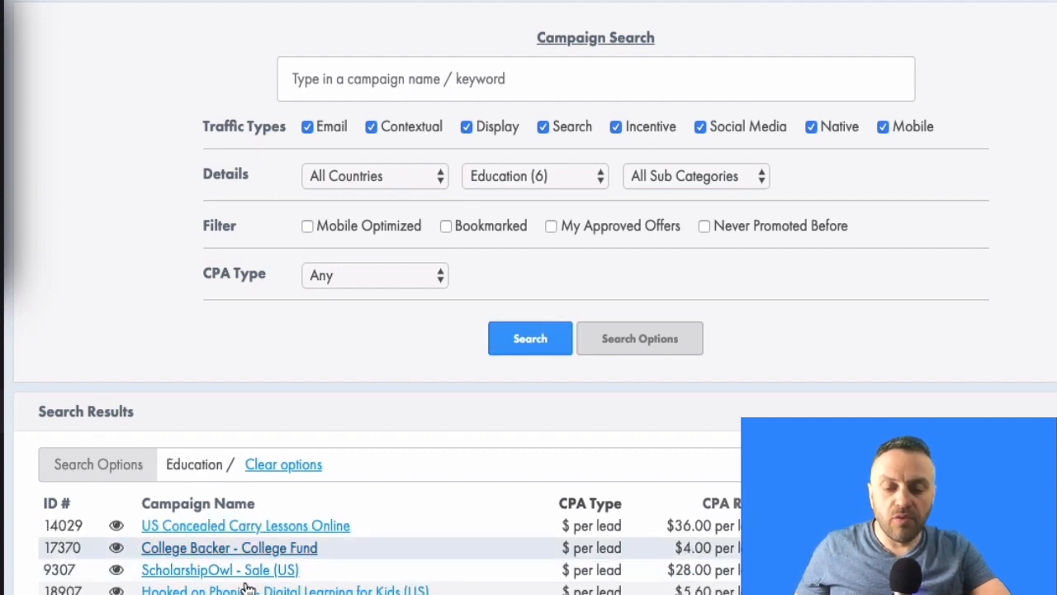
Step: Change the category filter to E-Commerce and search for its campaigns
{"action": "left_click", "coordinate": [548, 181]}
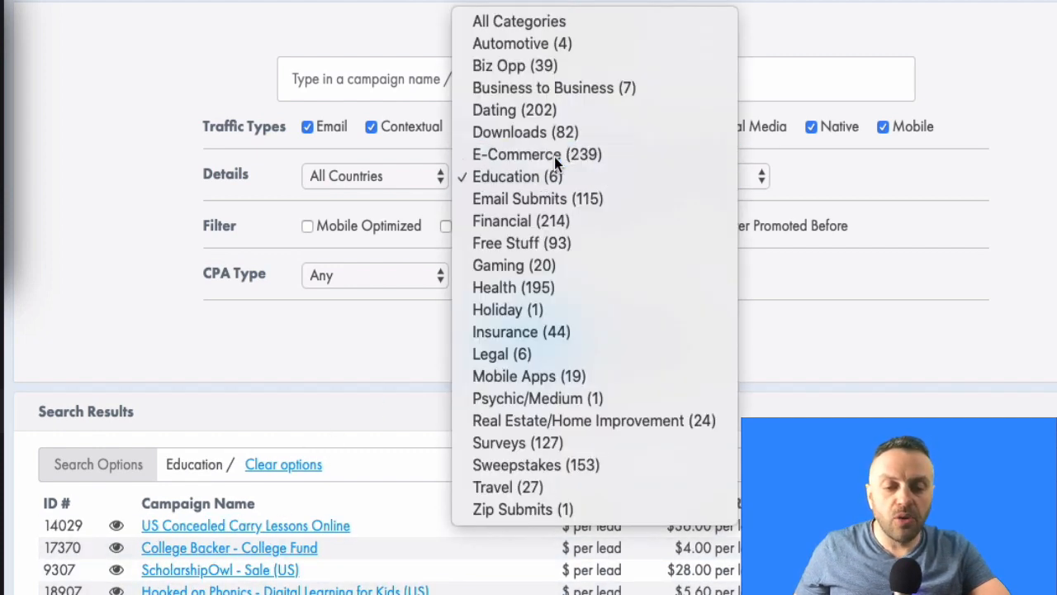
{"action": "left_click", "coordinate": [554, 157]}
{"action": "left_click", "coordinate": [545, 346]}
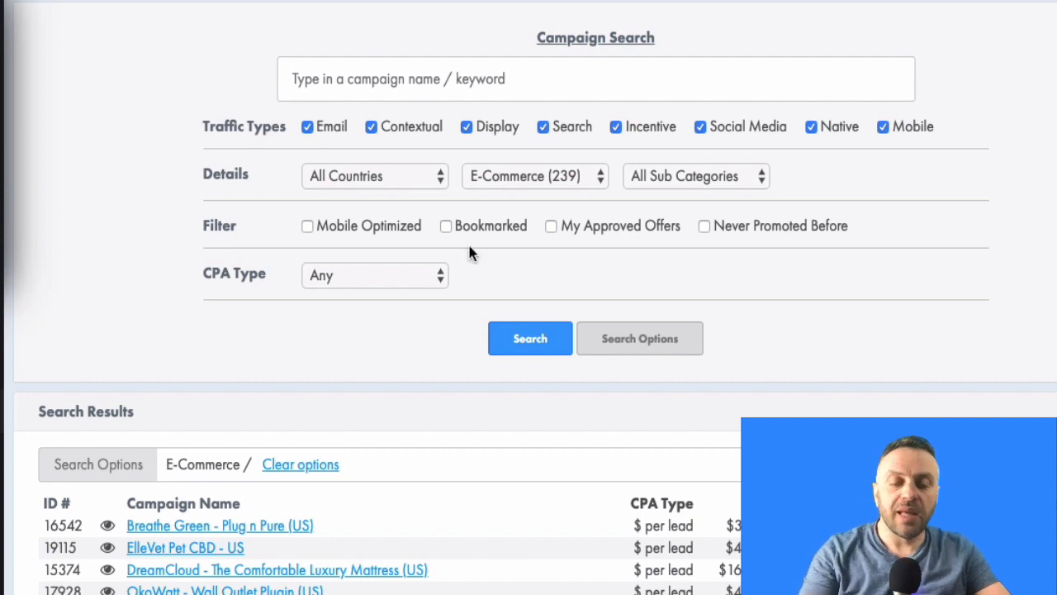
Step: Search for campaigns in the Travel category and look through their commission rates and EPC
{"action": "left_click", "coordinate": [528, 178]}
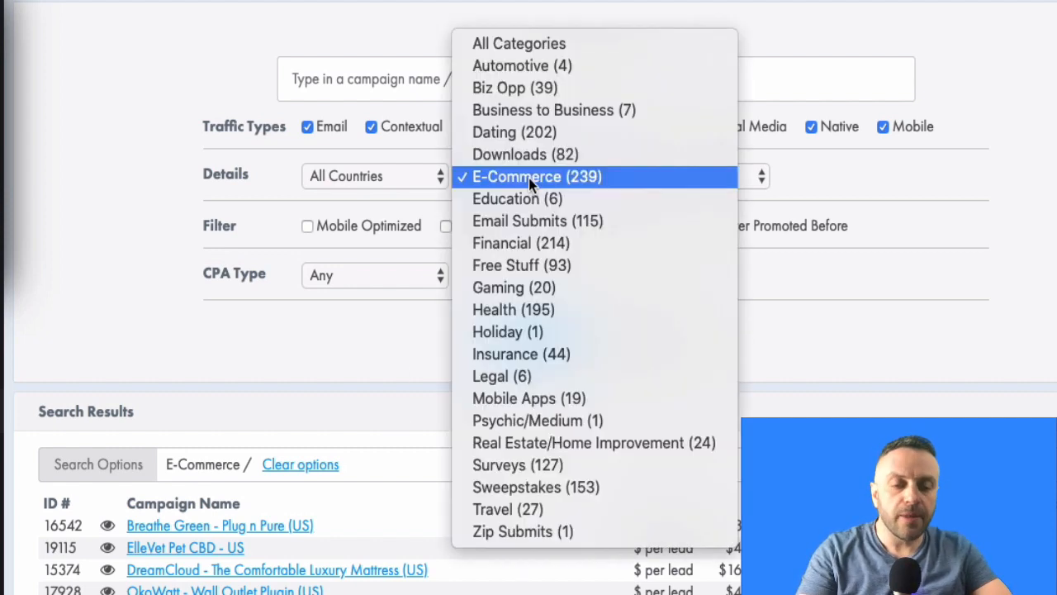
{"action": "left_click", "coordinate": [518, 509]}
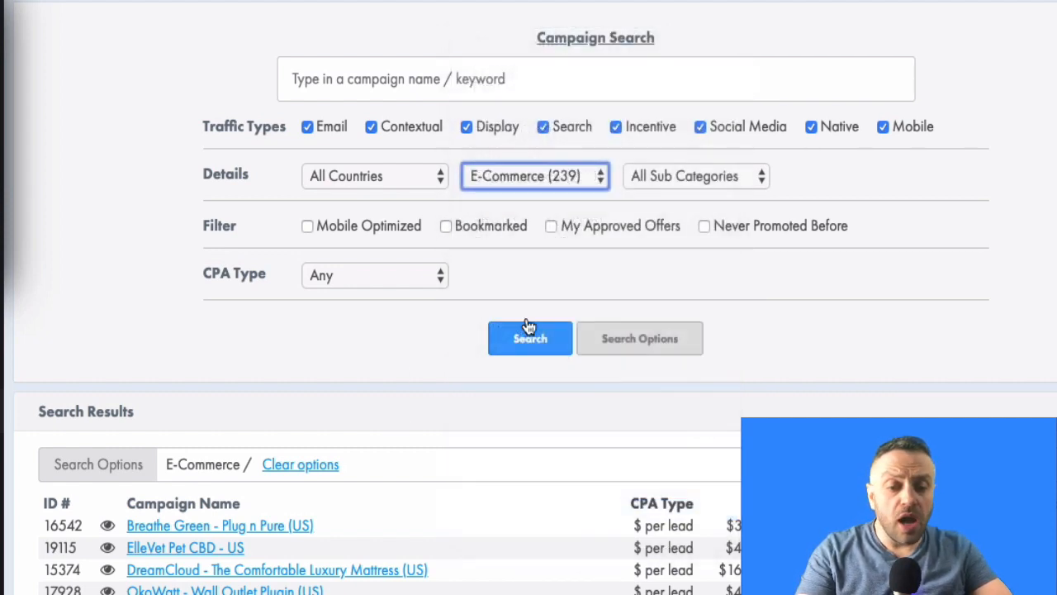
{"action": "left_click", "coordinate": [532, 335]}
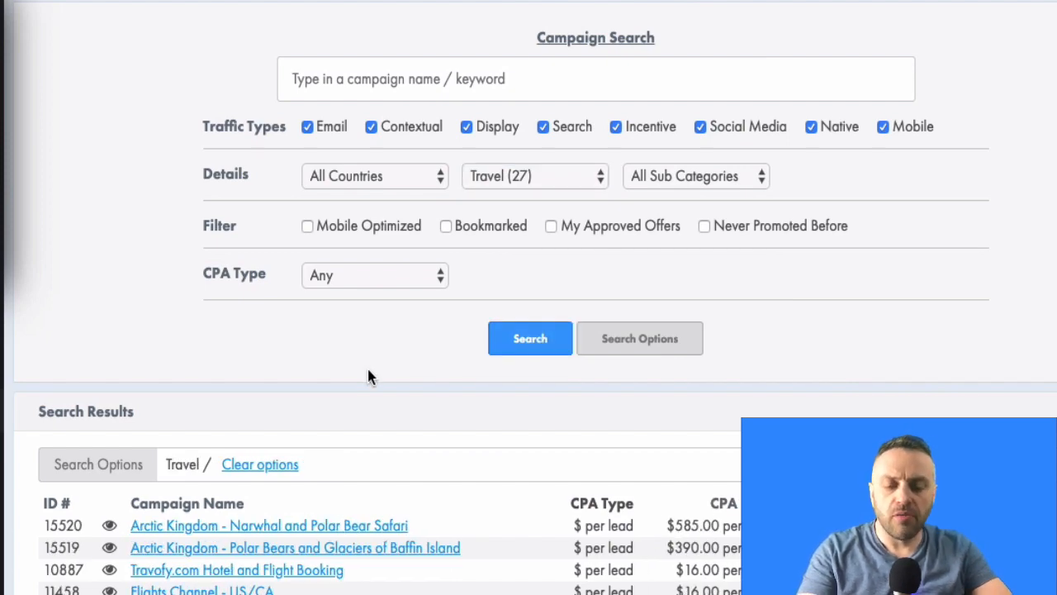
{"action": "scroll", "coordinate": [368, 376], "scroll_direction": "down", "scroll_amount": 6}
{"action": "scroll", "coordinate": [312, 146], "scroll_direction": "up", "scroll_amount": 1}
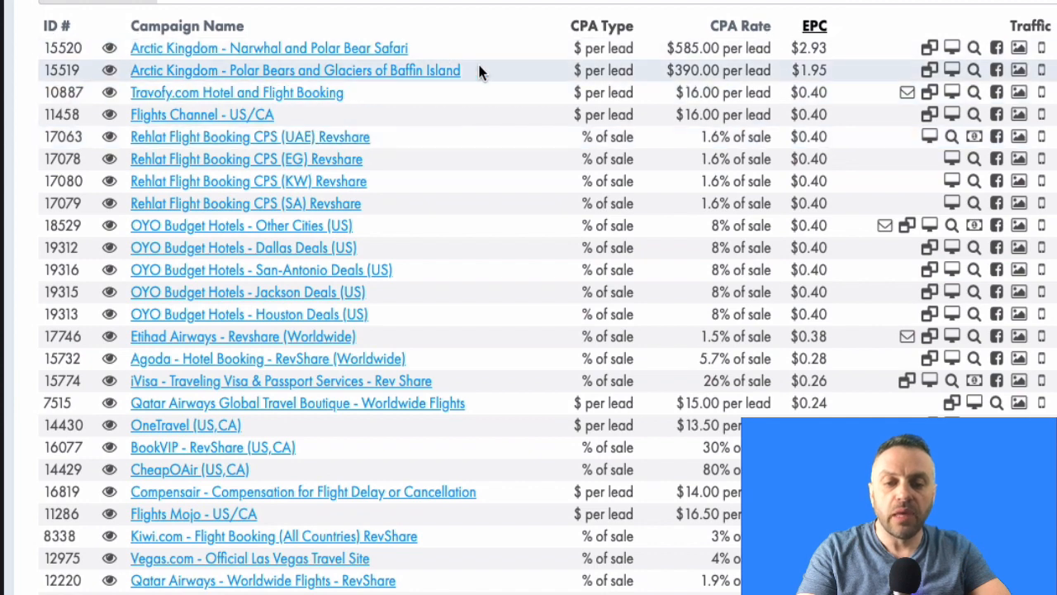
{"action": "scroll", "coordinate": [479, 65], "scroll_direction": "up", "scroll_amount": 6}
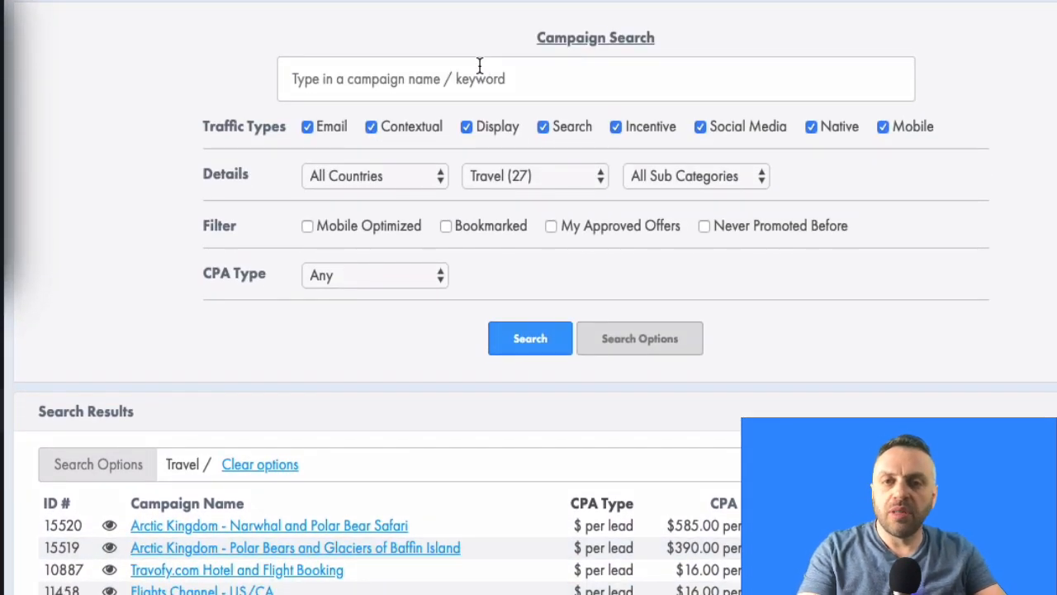
{"action": "left_click", "coordinate": [522, 179]}
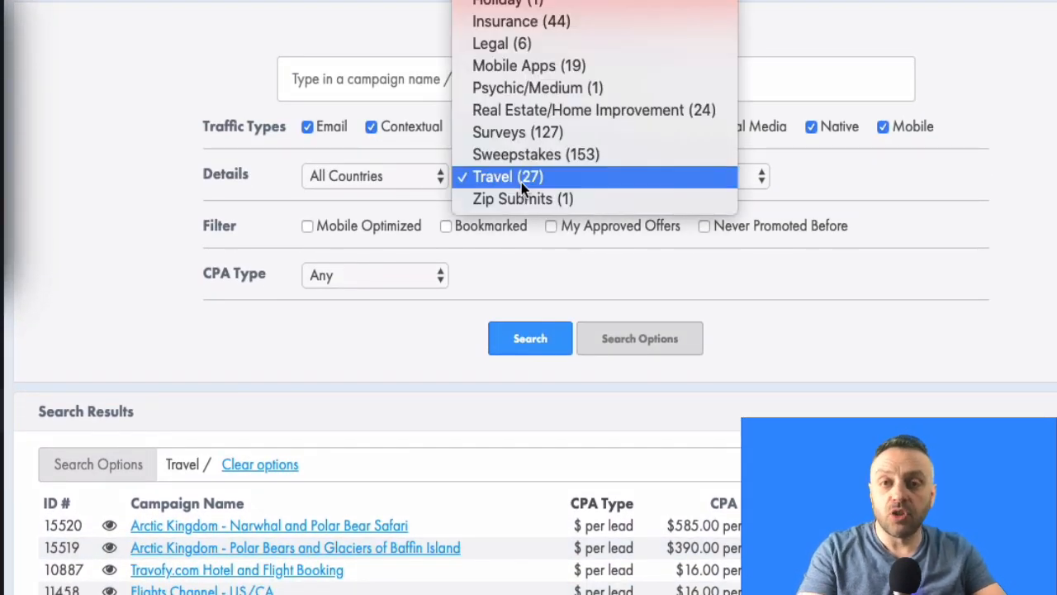
{"action": "scroll", "coordinate": [569, 62], "scroll_direction": "up", "scroll_amount": 3}
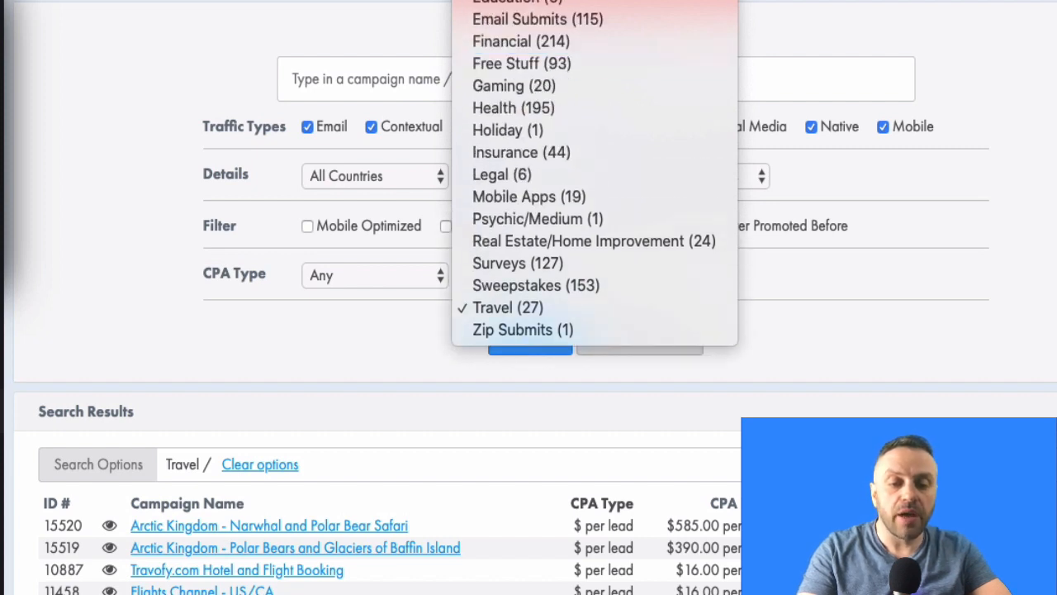
{"action": "left_click", "coordinate": [373, 375]}
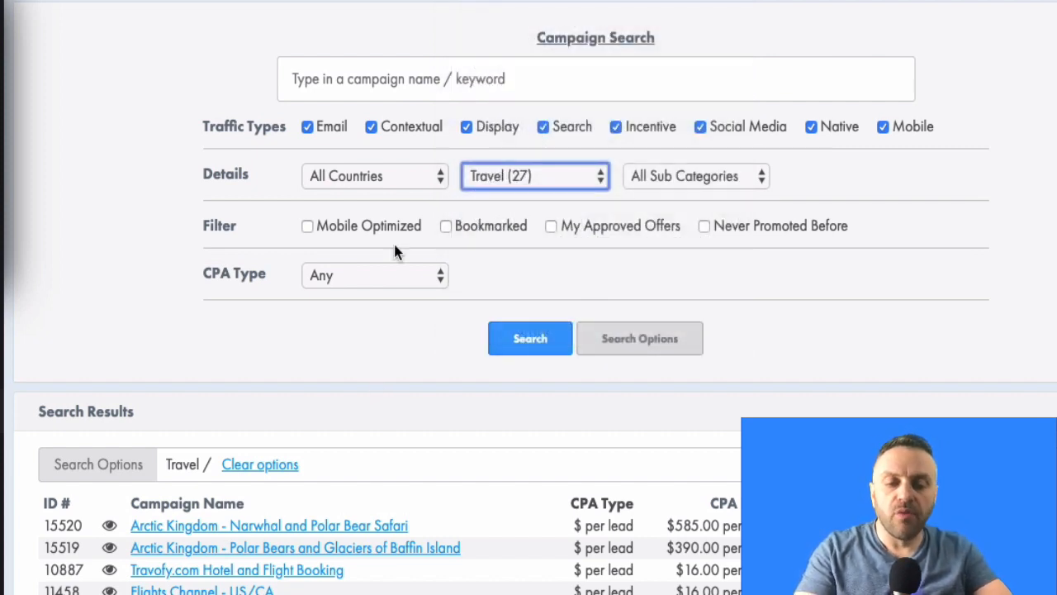
Step: Reset the category filter to All Categories and search the campaigns for the keyword envato
{"action": "left_click", "coordinate": [542, 176]}
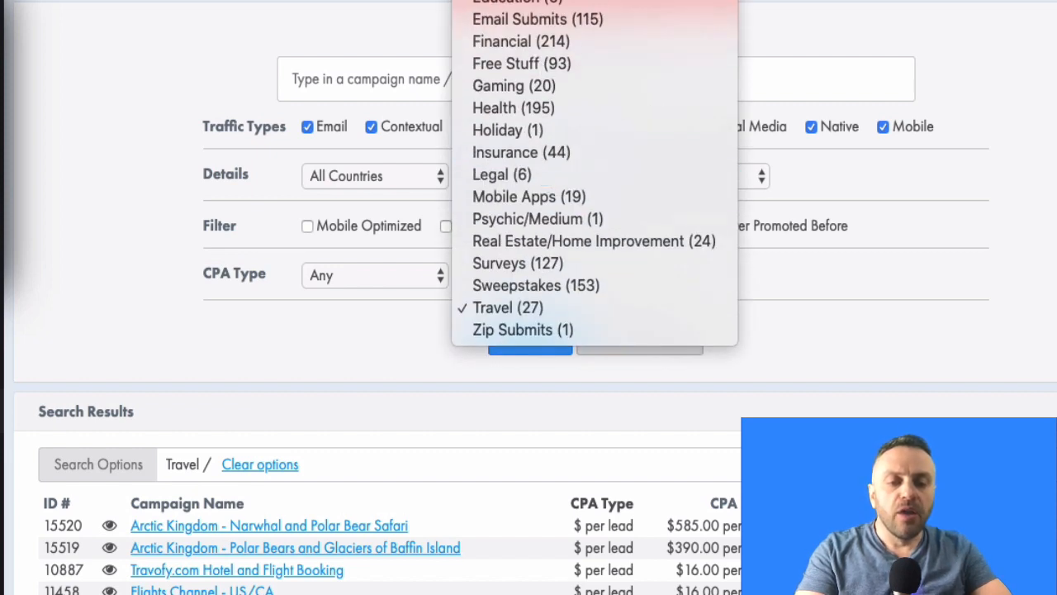
{"action": "left_click", "coordinate": [408, 90]}
{"action": "type", "text": "envato"}
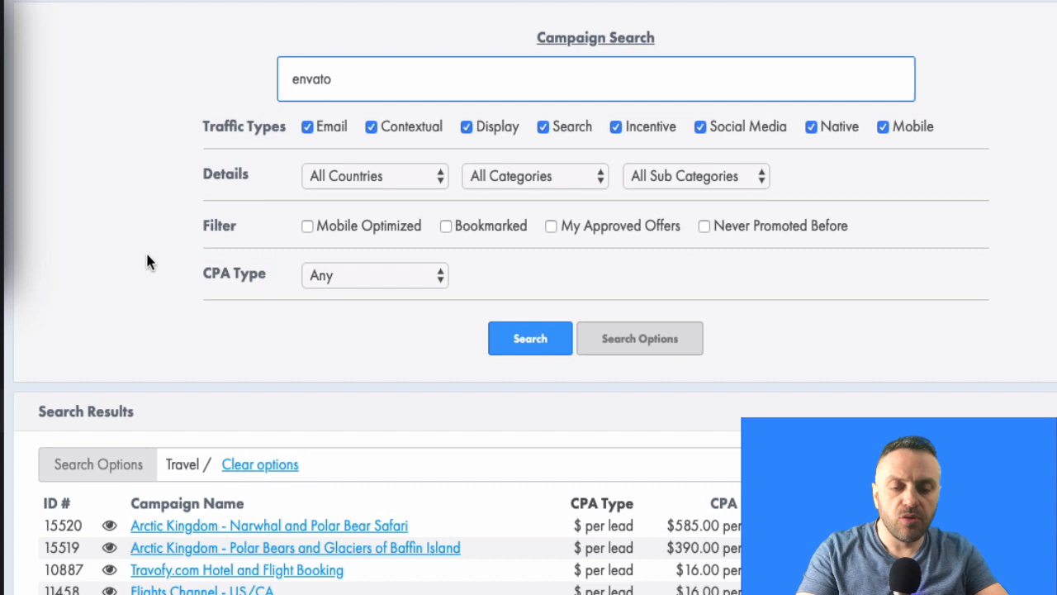
{"action": "key", "text": "Return"}
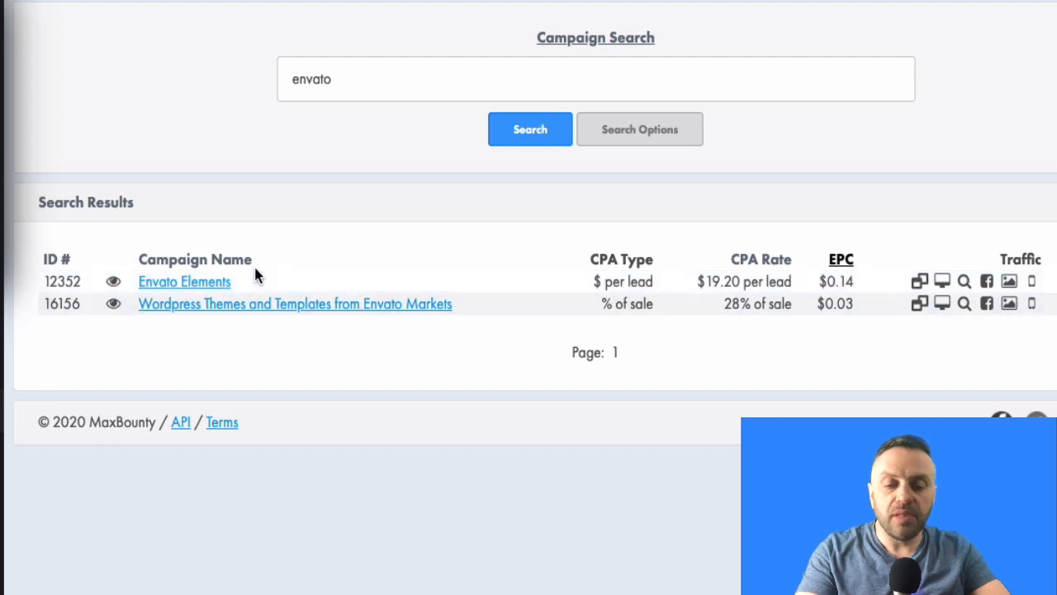
Step: Open the Envato Elements campaign and review its commission details, allowed traffic types, countries, network EPC and similar campaigns
{"action": "left_click", "coordinate": [207, 288]}
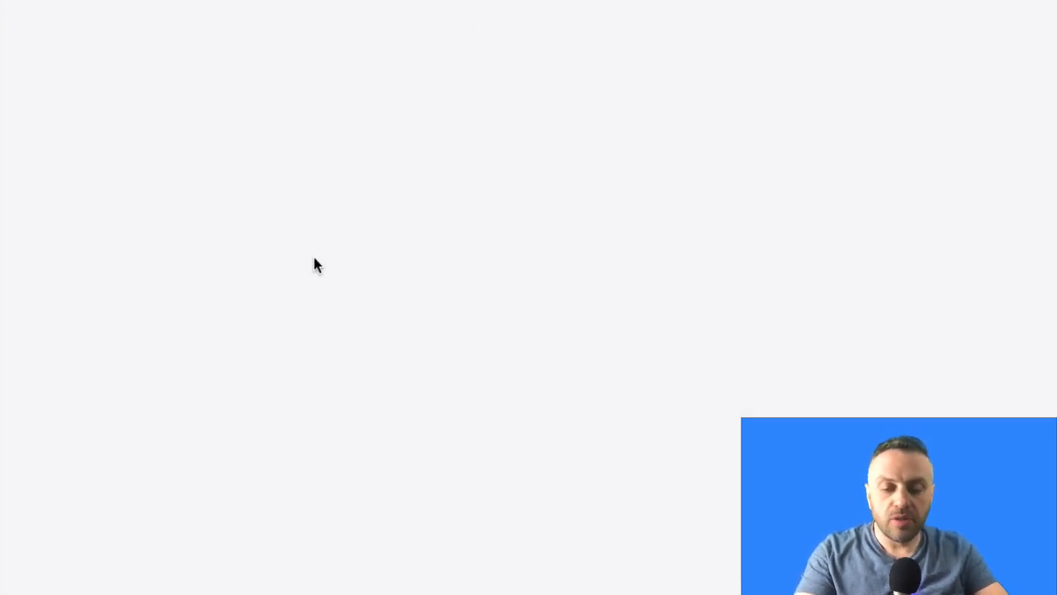
{"action": "scroll", "coordinate": [245, 467], "scroll_direction": "down", "scroll_amount": 3}
{"action": "scroll", "coordinate": [245, 468], "scroll_direction": "down", "scroll_amount": 1}
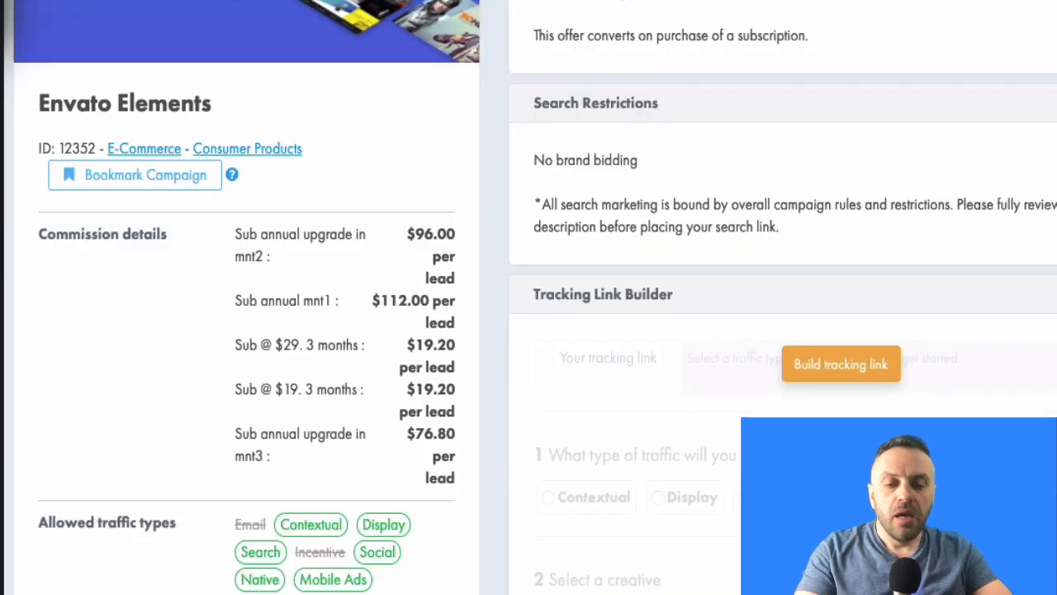
{"action": "scroll", "coordinate": [451, 116], "scroll_direction": "up", "scroll_amount": 4}
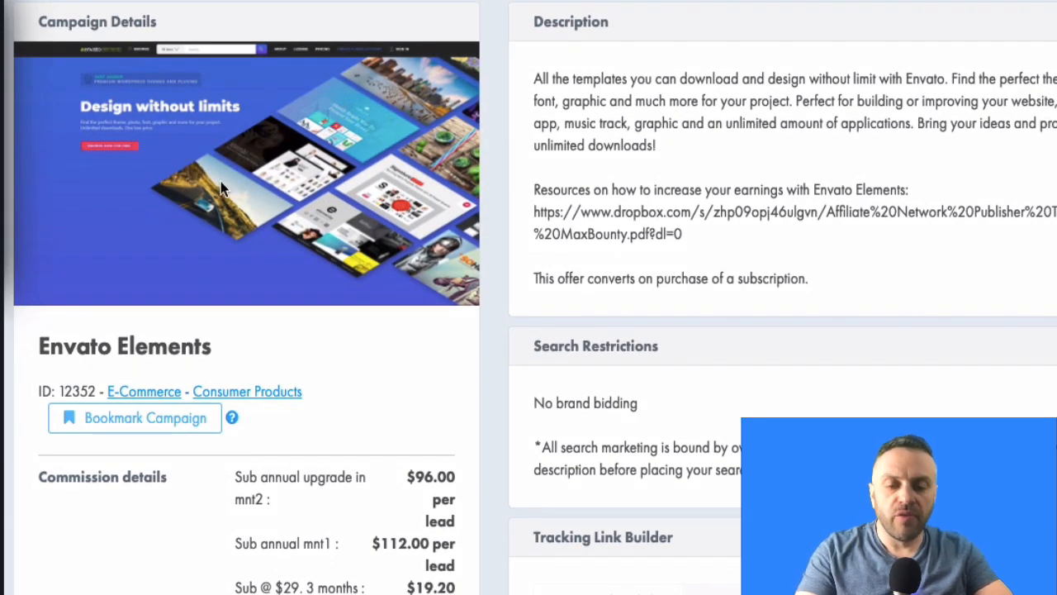
{"action": "scroll", "coordinate": [132, 413], "scroll_direction": "down", "scroll_amount": 10}
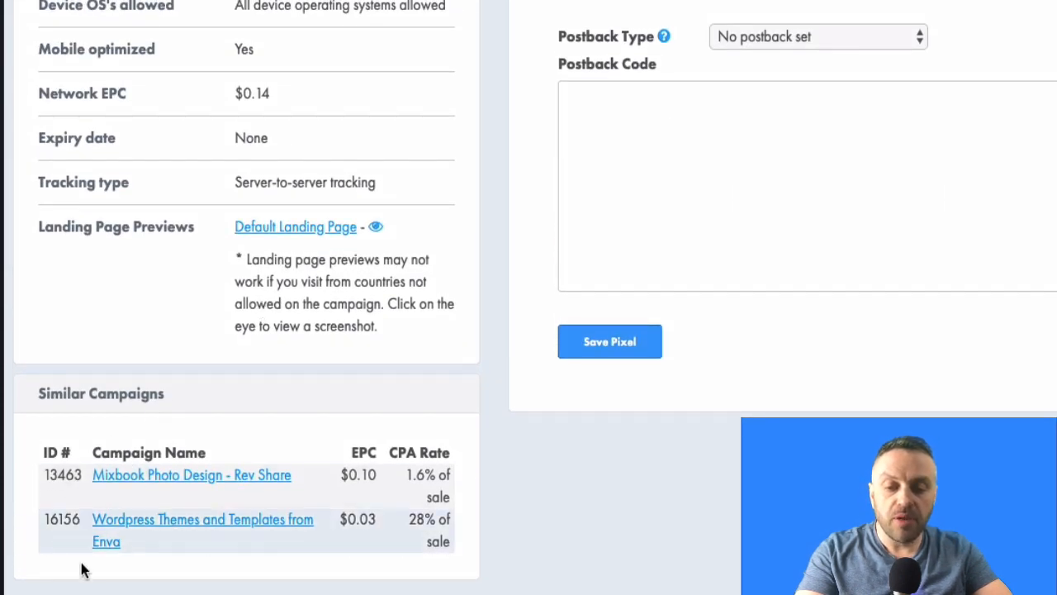
{"action": "scroll", "coordinate": [217, 351], "scroll_direction": "up", "scroll_amount": 3}
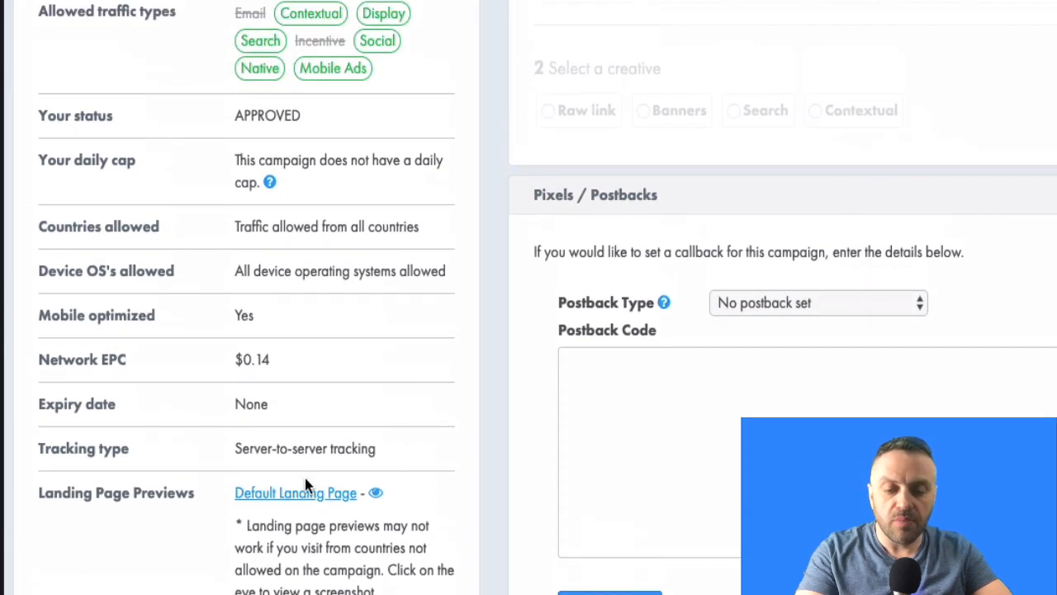
Step: Preview the Envato Elements campaign's default landing page and look over its content
{"action": "left_click", "coordinate": [321, 493]}
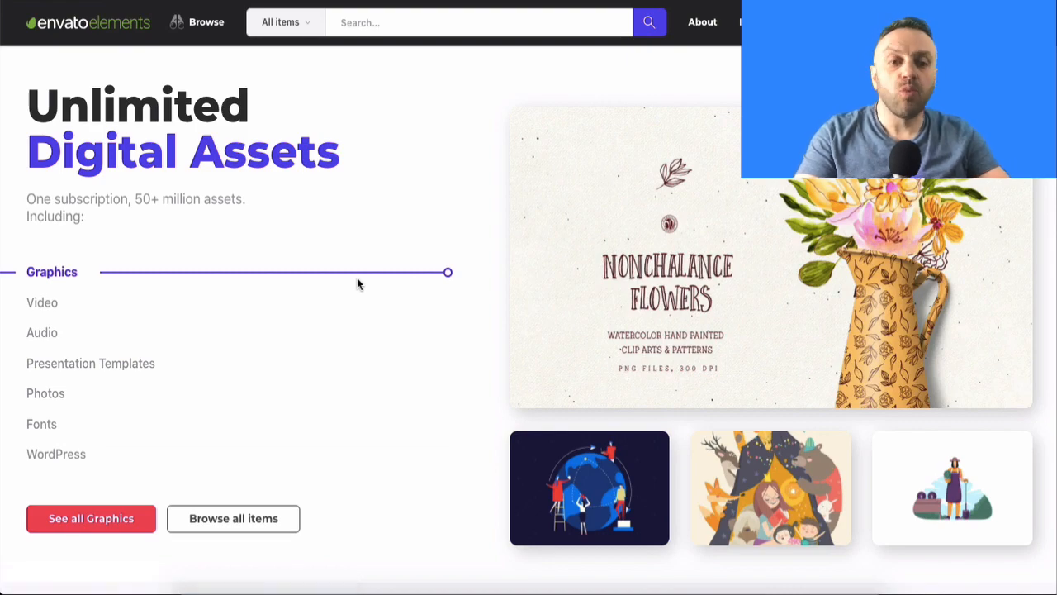
{"action": "scroll", "coordinate": [357, 283], "scroll_direction": "down", "scroll_amount": 5}
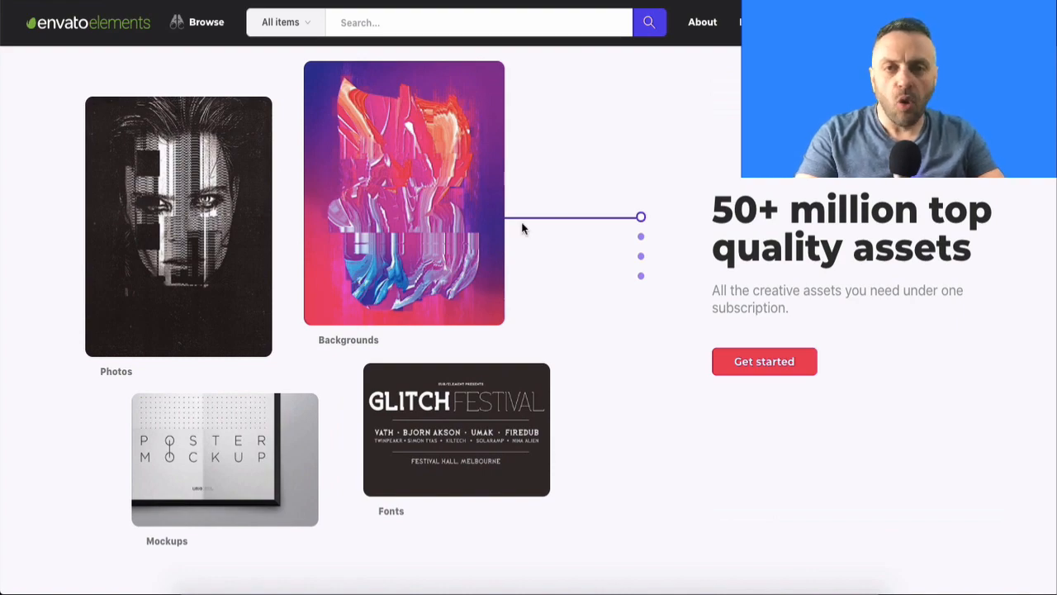
{"action": "scroll", "coordinate": [522, 229], "scroll_direction": "up", "scroll_amount": 5}
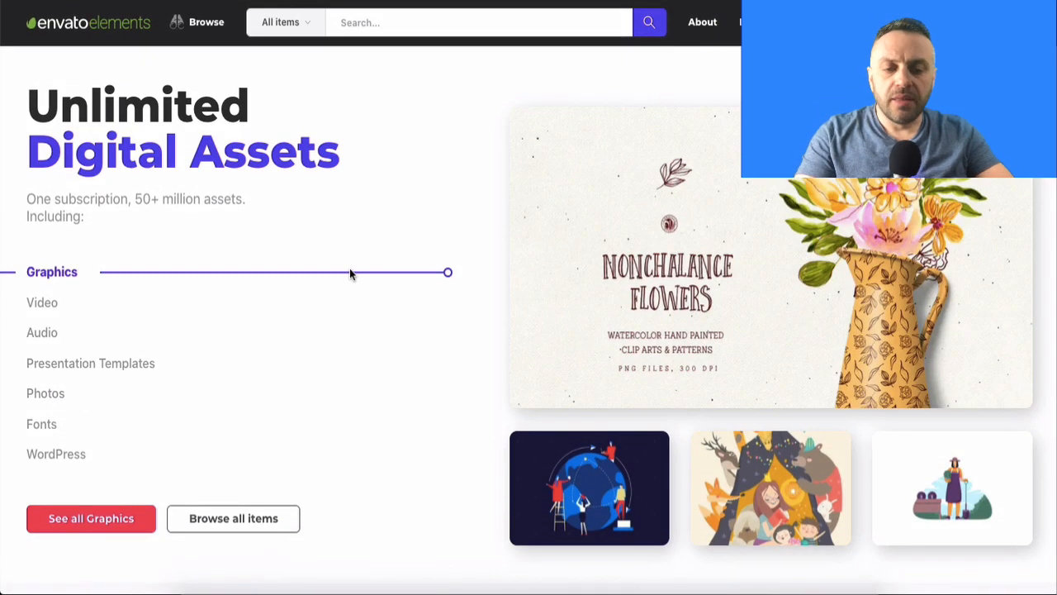
Step: Browse the landing page's asset types: Video, Audio, Presentation Templates, Photos, Fonts and WordPress
{"action": "left_click", "coordinate": [50, 310]}
{"action": "left_click", "coordinate": [50, 334]}
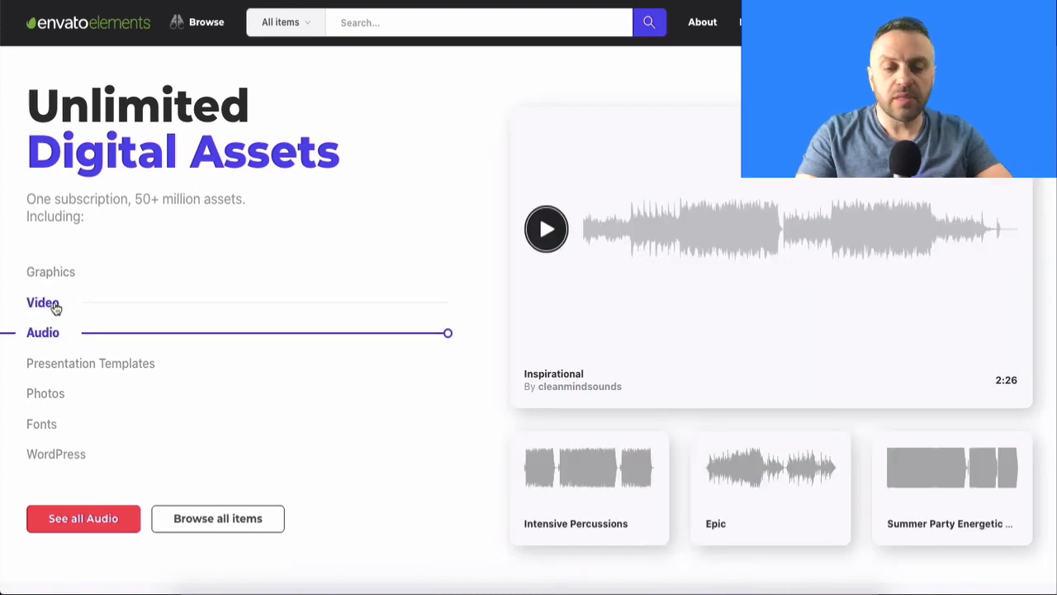
{"action": "left_click", "coordinate": [51, 305]}
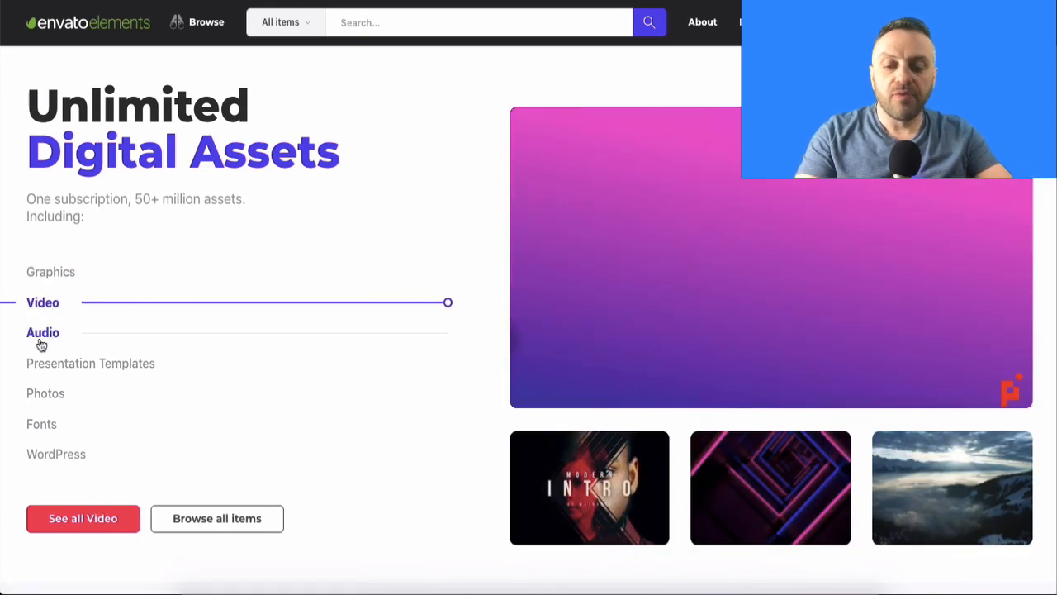
{"action": "left_click", "coordinate": [39, 337]}
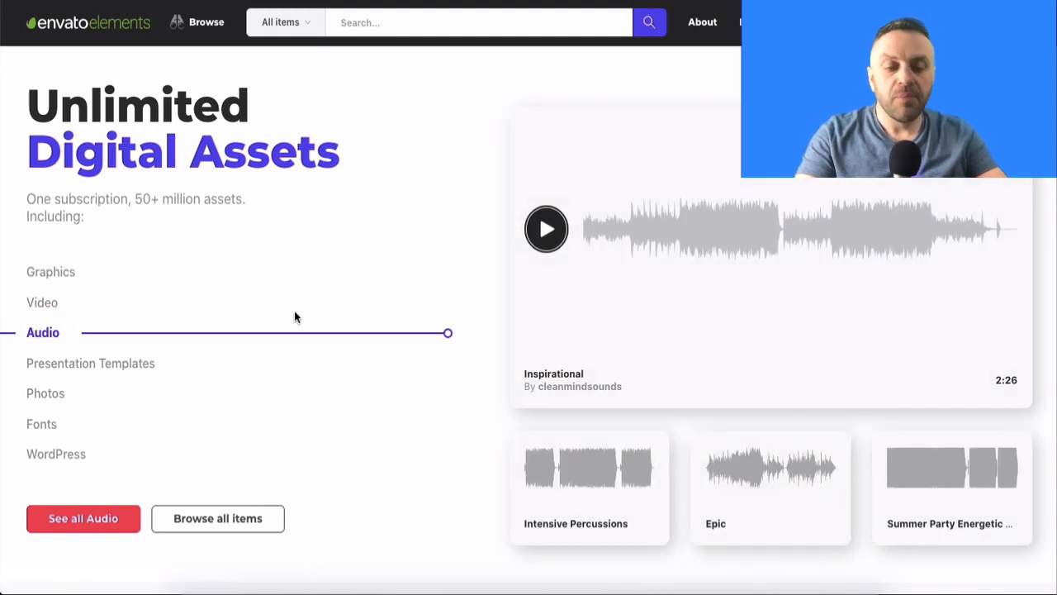
{"action": "left_click", "coordinate": [82, 368]}
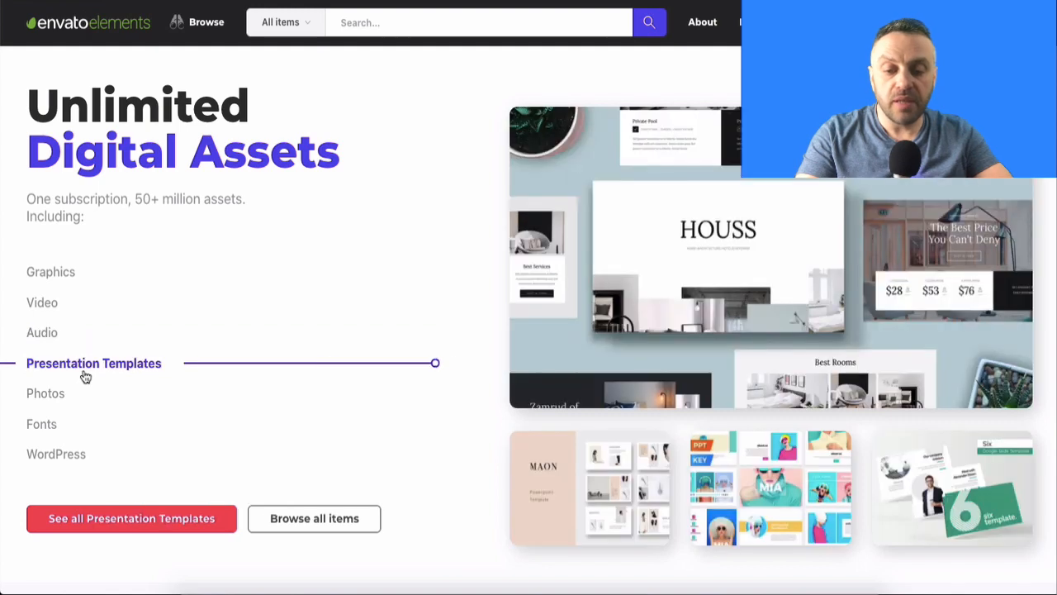
{"action": "left_click", "coordinate": [48, 398]}
{"action": "left_click", "coordinate": [46, 425]}
{"action": "left_click", "coordinate": [56, 456]}
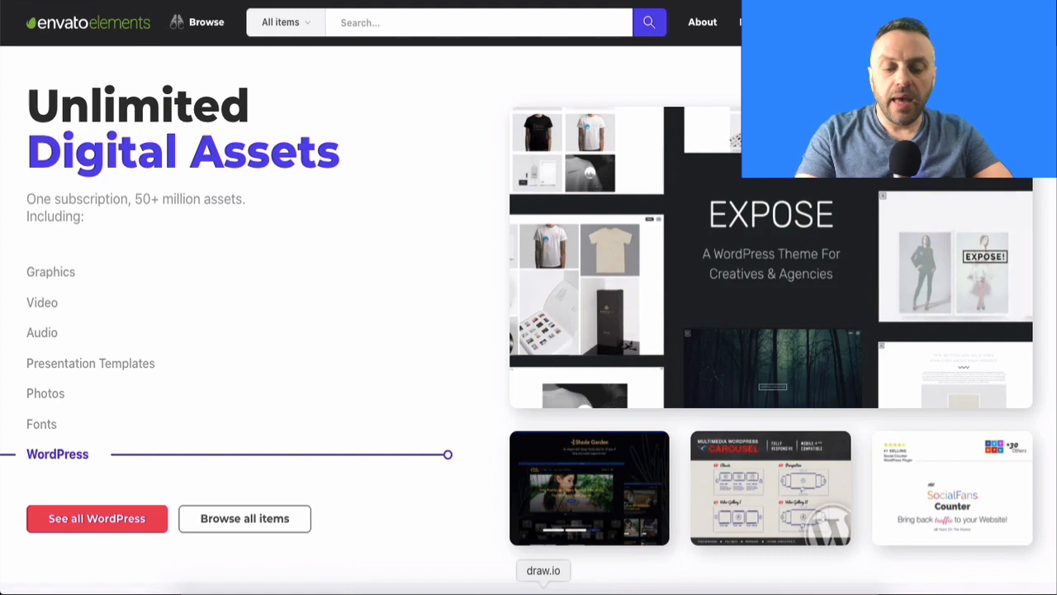
Step: Switch to the draw.io funnel diagram and examine the Bing Ads, Facebook, Google Ads and Google Display Ads traffic sources
{"action": "left_click", "coordinate": [543, 591]}
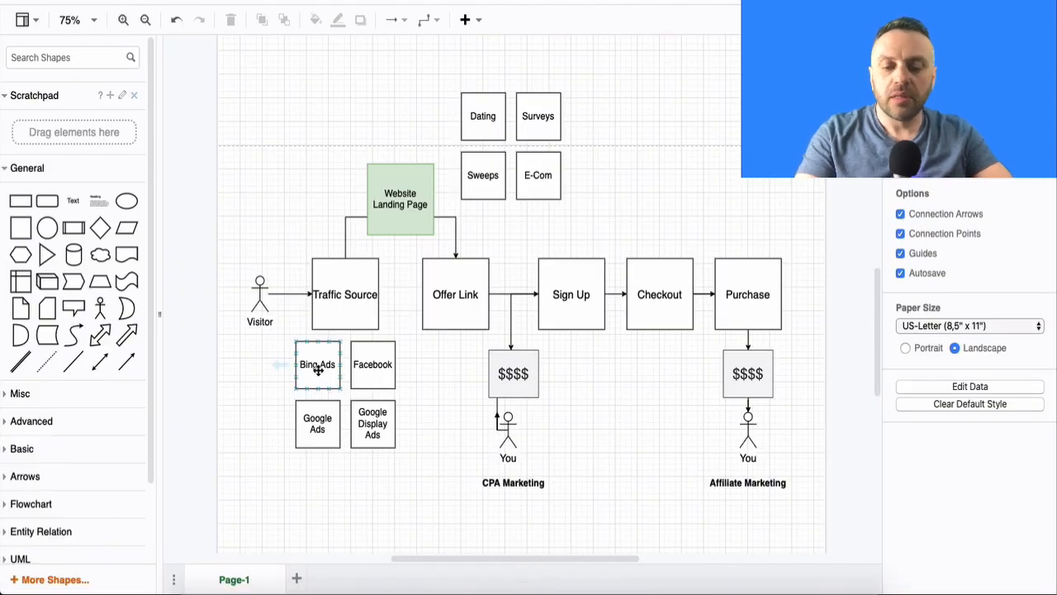
{"action": "left_click", "coordinate": [374, 423]}
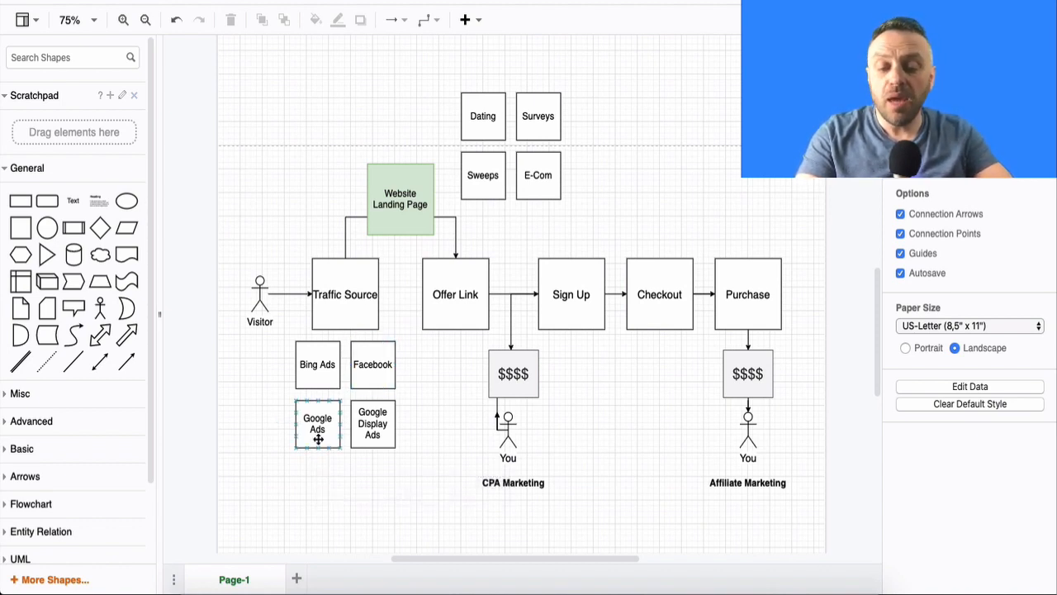
{"action": "left_click", "coordinate": [322, 388]}
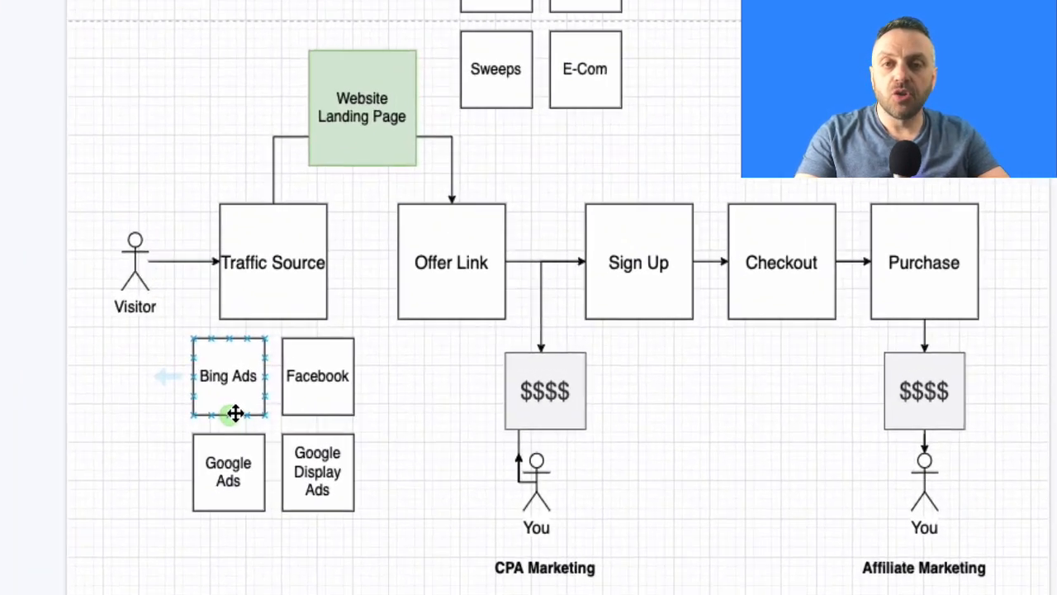
{"action": "left_click", "coordinate": [180, 547]}
{"action": "left_click", "coordinate": [206, 387]}
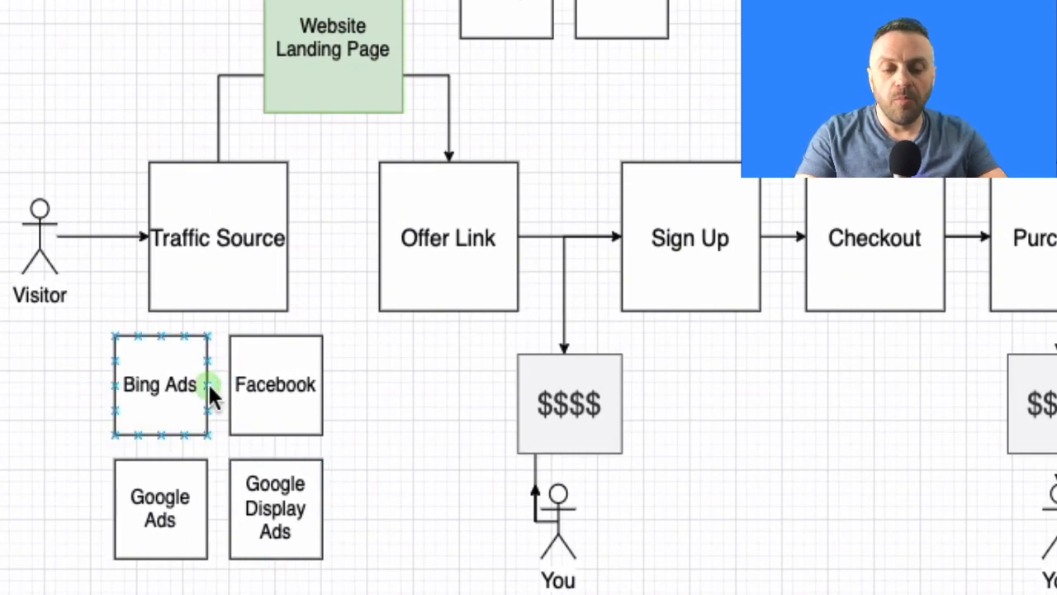
{"action": "left_click", "coordinate": [286, 332]}
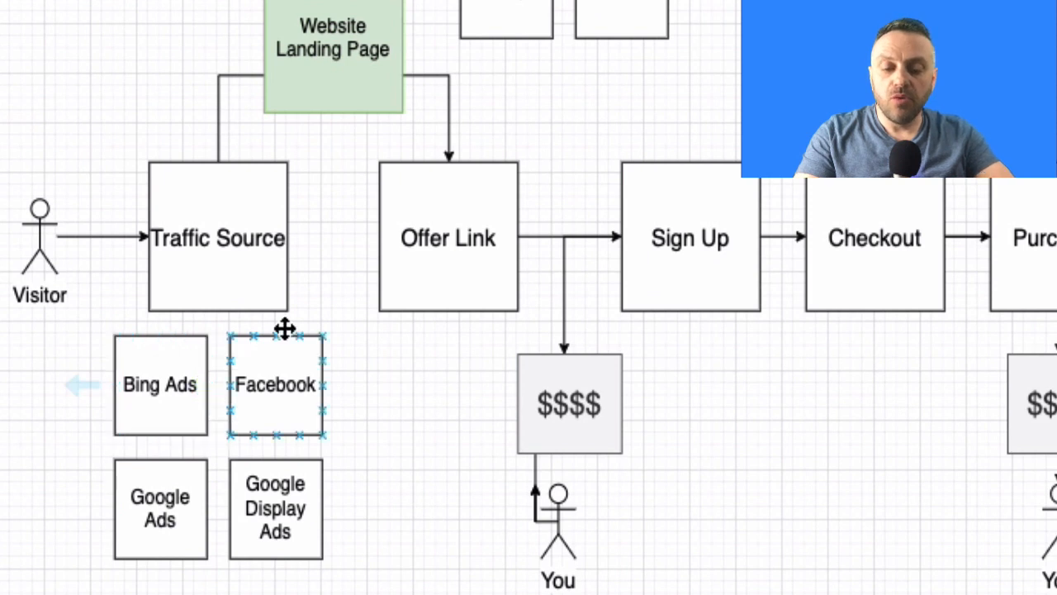
{"action": "key", "text": "Escape"}
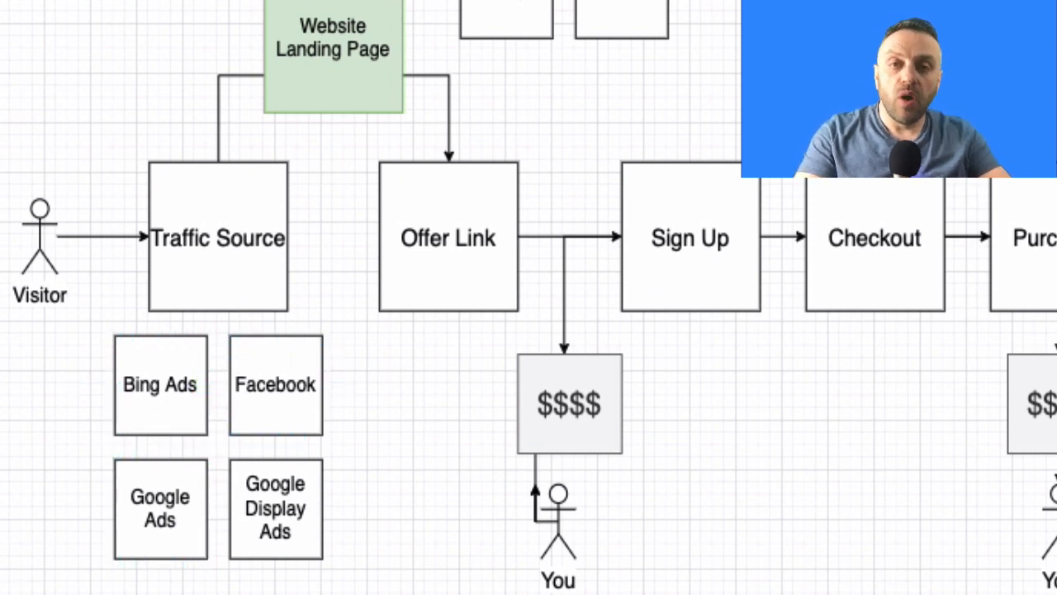
{"action": "left_click", "coordinate": [147, 459]}
{"action": "left_click", "coordinate": [153, 385]}
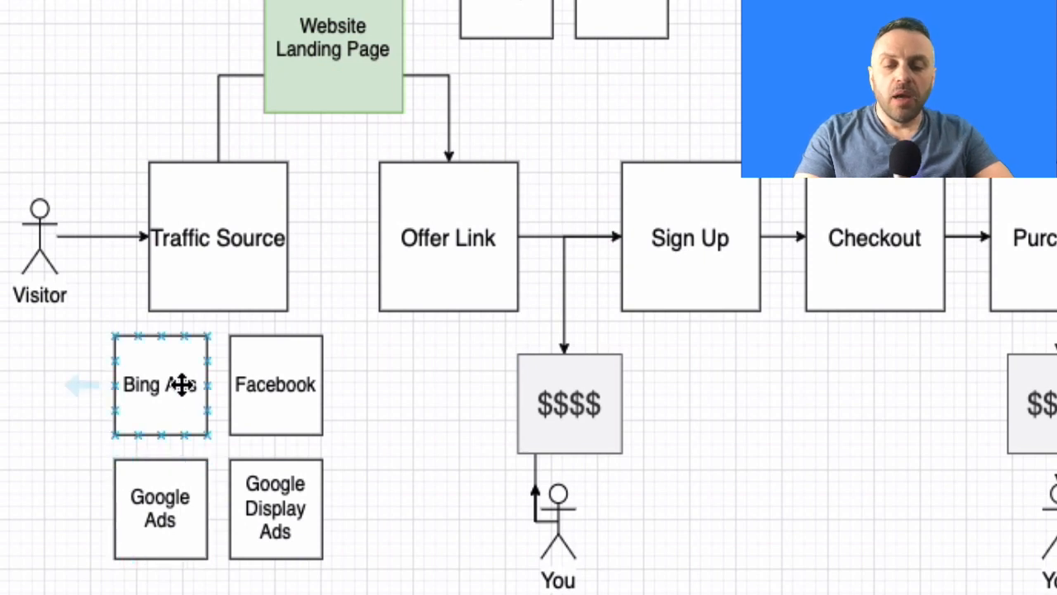
{"action": "left_click", "coordinate": [283, 546]}
{"action": "key", "text": "Escape"}
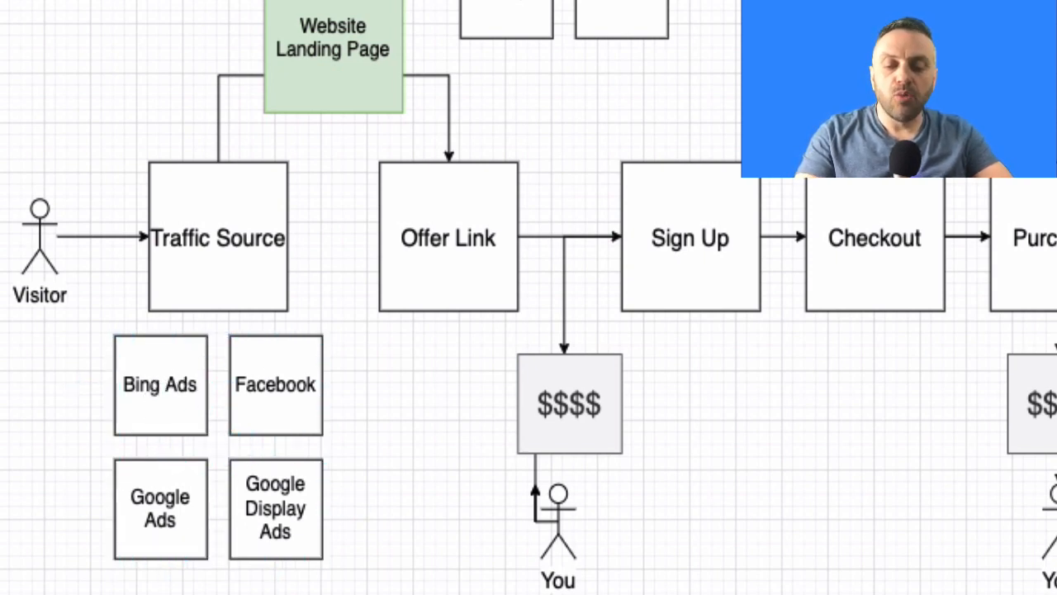
{"action": "left_click", "coordinate": [302, 477]}
{"action": "left_click", "coordinate": [300, 391]}
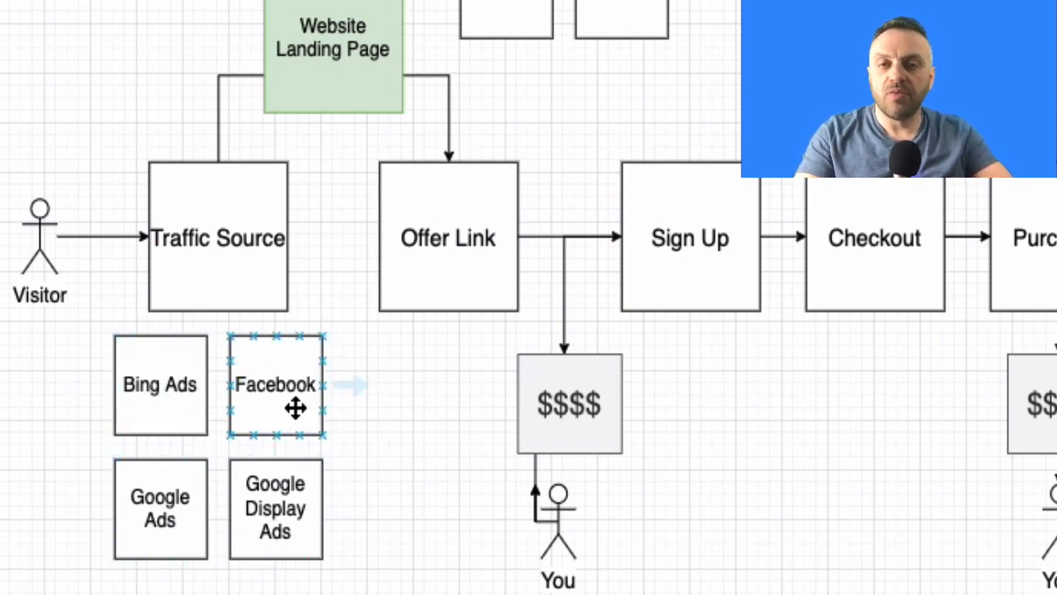
{"action": "left_click", "coordinate": [168, 516]}
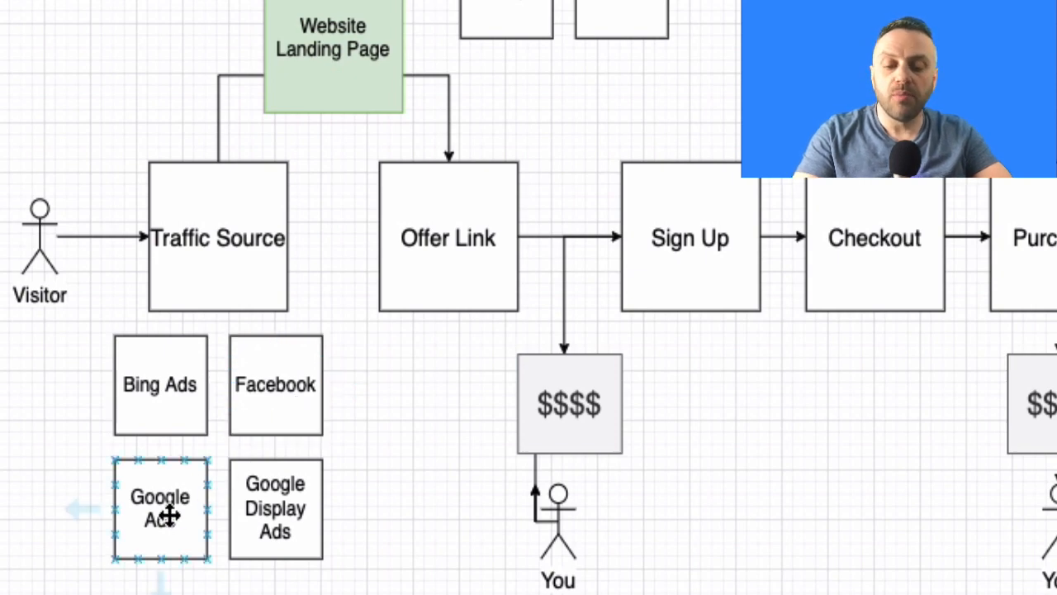
{"action": "key", "text": "Escape"}
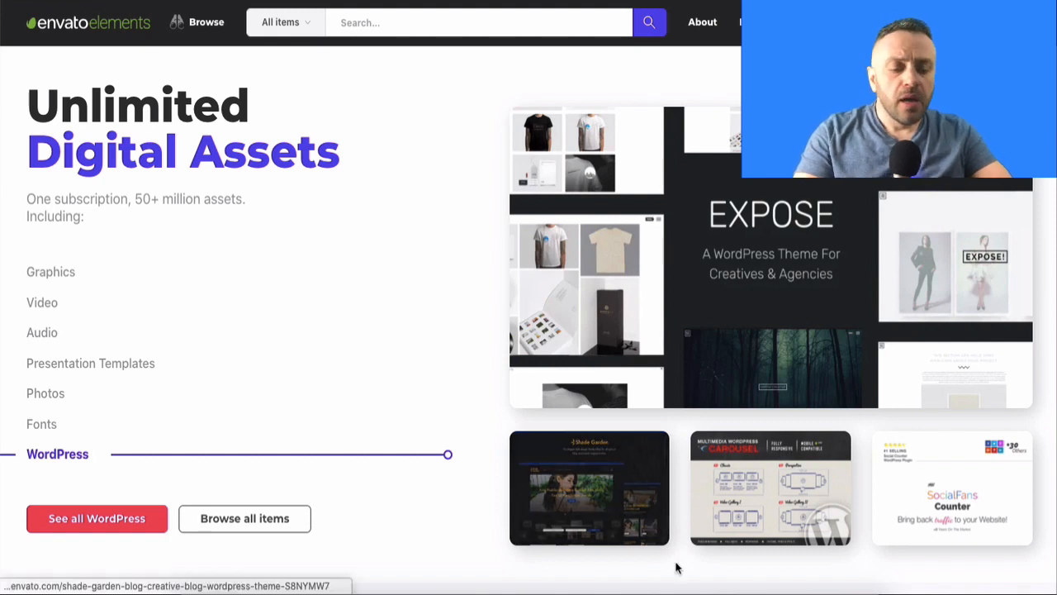
Step: Trace the draw.io diagram's path through Website Landing Page, Traffic Source and Offer Link, and switch back to the MaxBounty LifePoints US - Desktop campaign
{"action": "left_click", "coordinate": [542, 590]}
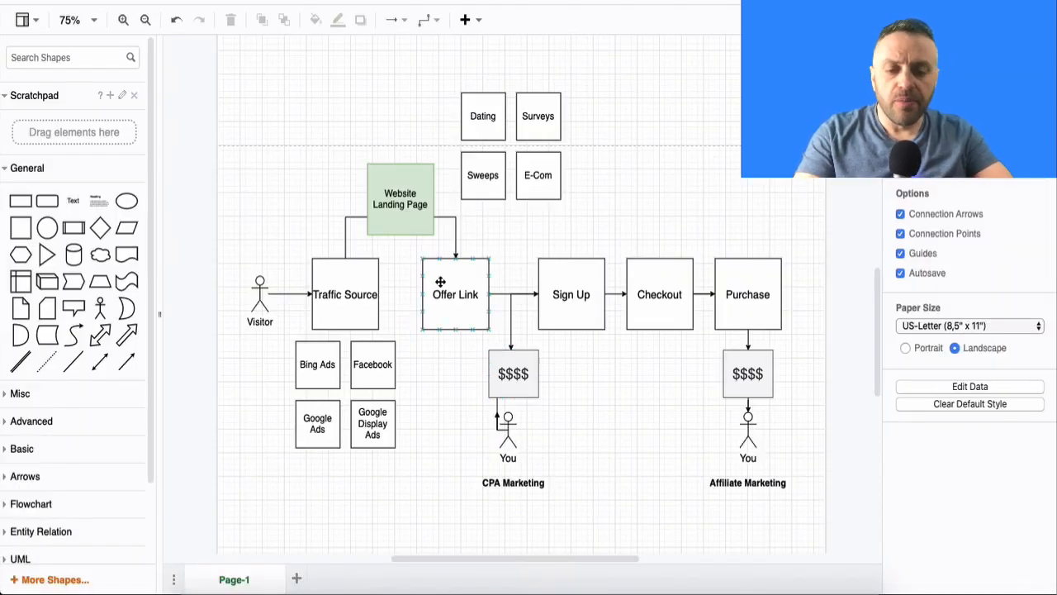
{"action": "left_click", "coordinate": [413, 200]}
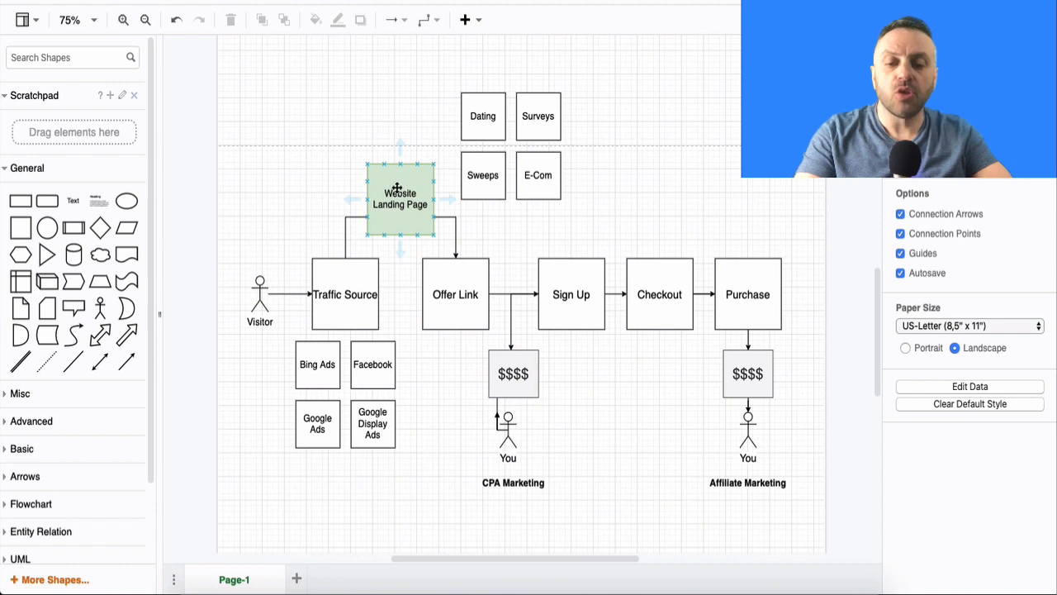
{"action": "left_click", "coordinate": [343, 295]}
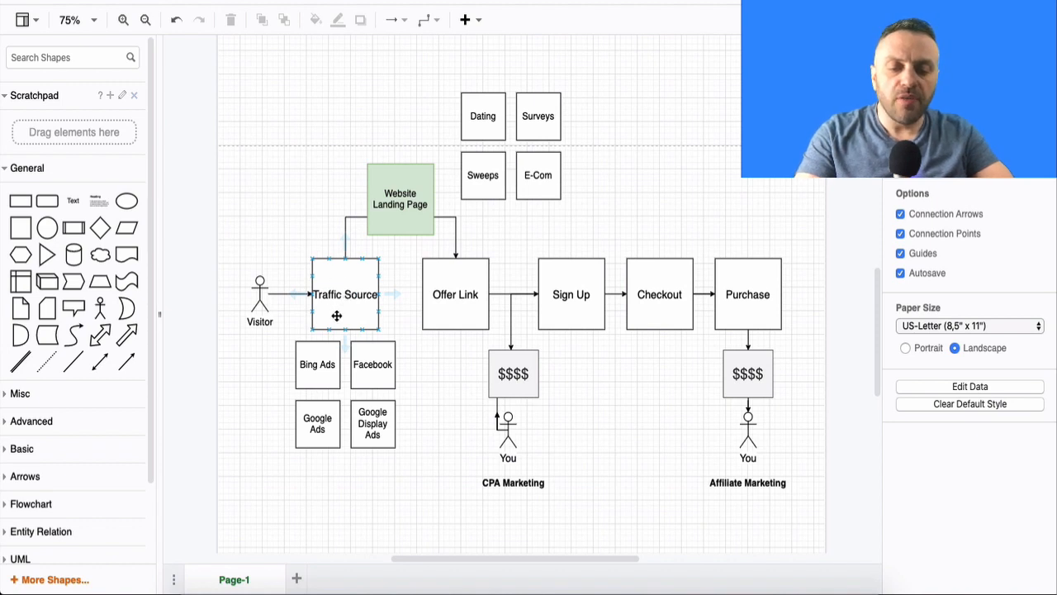
{"action": "left_click", "coordinate": [468, 307]}
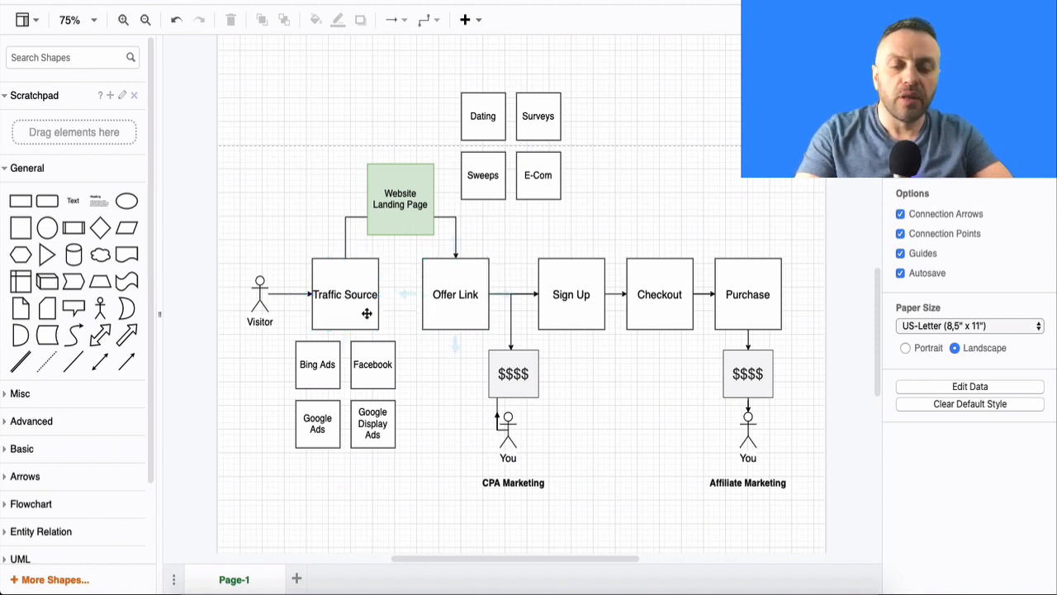
{"action": "left_click", "coordinate": [268, 584]}
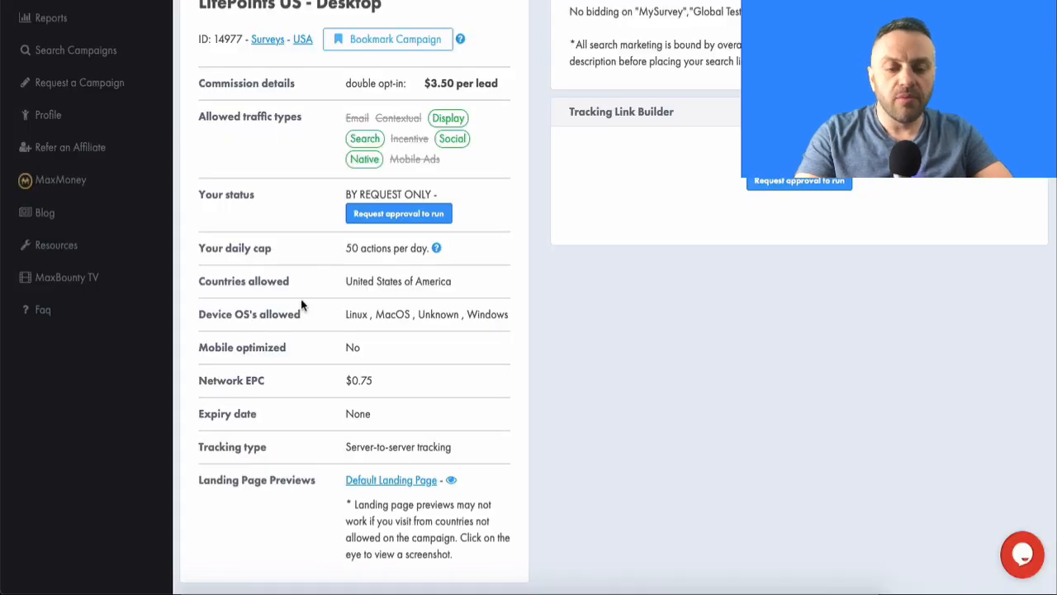
Step: Return to the Envato Elements campaign and build a tracking link for Search traffic with the Raw link creative
{"action": "scroll", "coordinate": [302, 303], "scroll_direction": "up", "scroll_amount": 5}
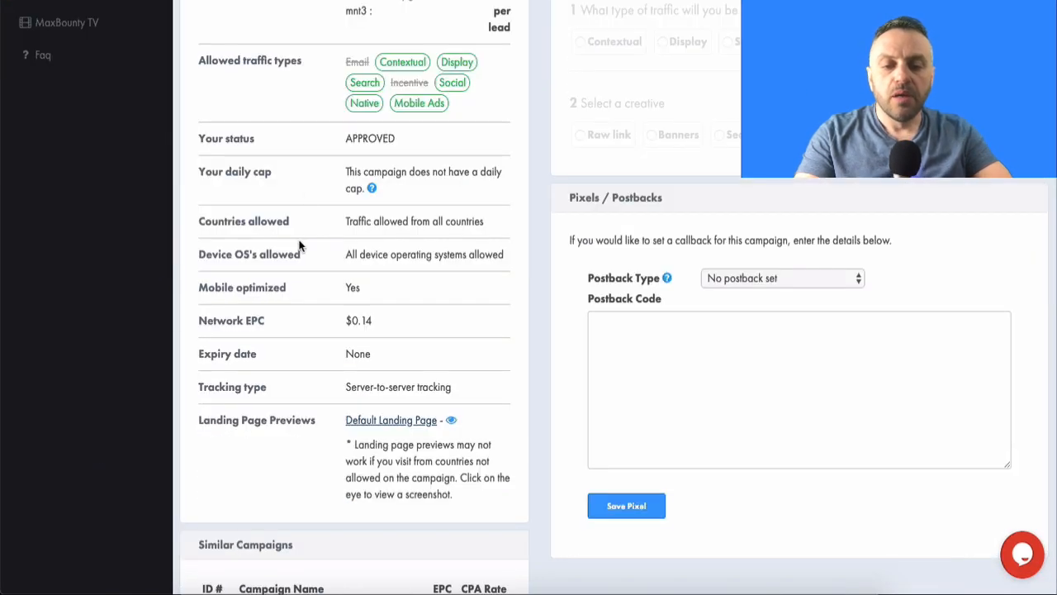
{"action": "scroll", "coordinate": [299, 242], "scroll_direction": "up", "scroll_amount": 6}
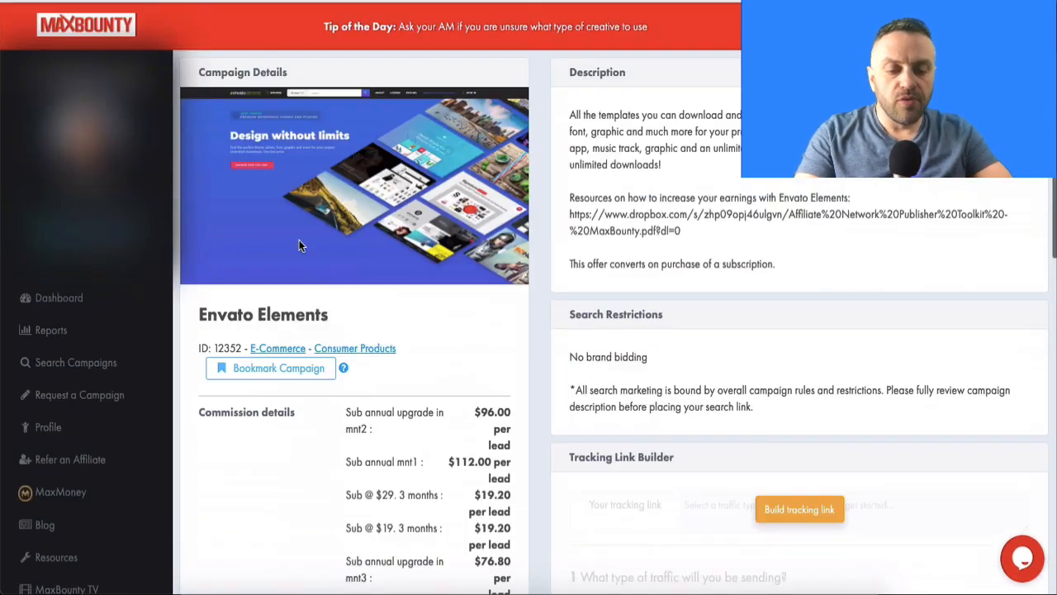
{"action": "scroll", "coordinate": [299, 242], "scroll_direction": "down", "scroll_amount": 2}
{"action": "scroll", "coordinate": [299, 245], "scroll_direction": "down", "scroll_amount": 2}
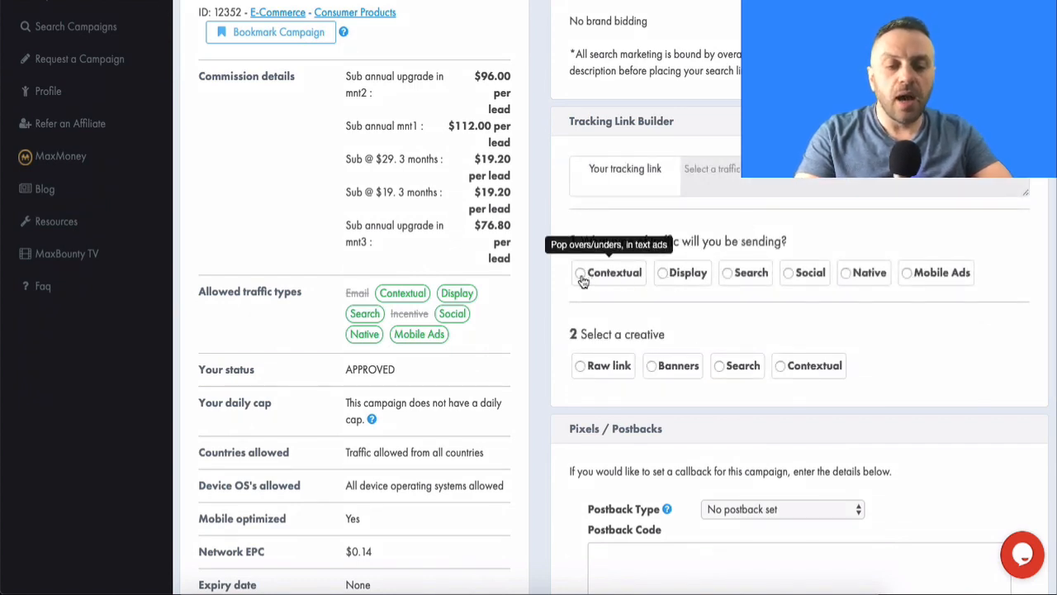
{"action": "left_click", "coordinate": [728, 274]}
{"action": "left_click", "coordinate": [580, 369]}
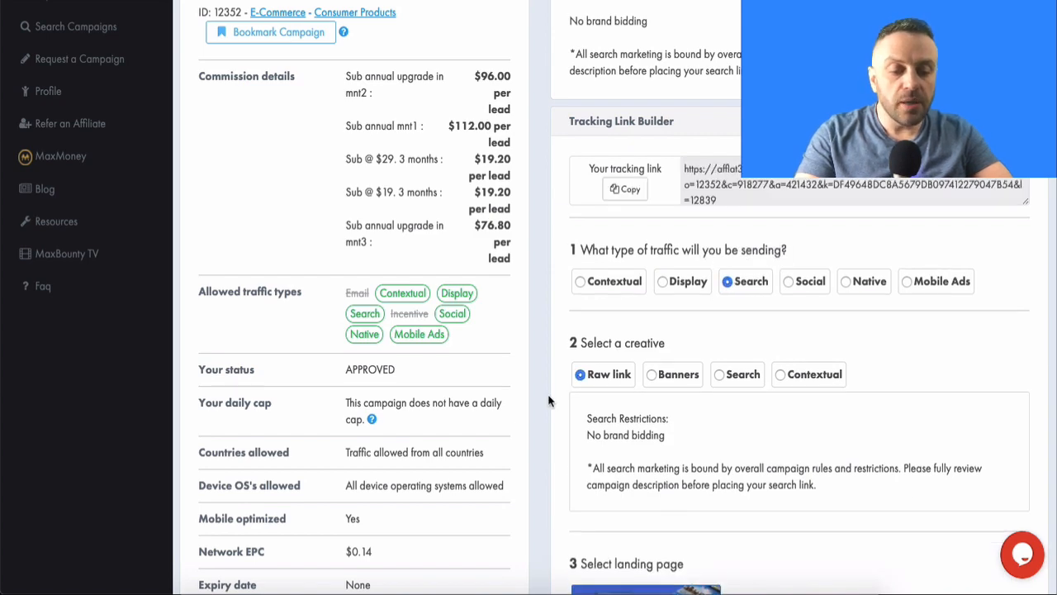
Step: Check the Envato Elements campaign's search restrictions and copy the generated tracking link
{"action": "scroll", "coordinate": [645, 398], "scroll_direction": "down", "scroll_amount": 3}
{"action": "scroll", "coordinate": [667, 217], "scroll_direction": "up", "scroll_amount": 5}
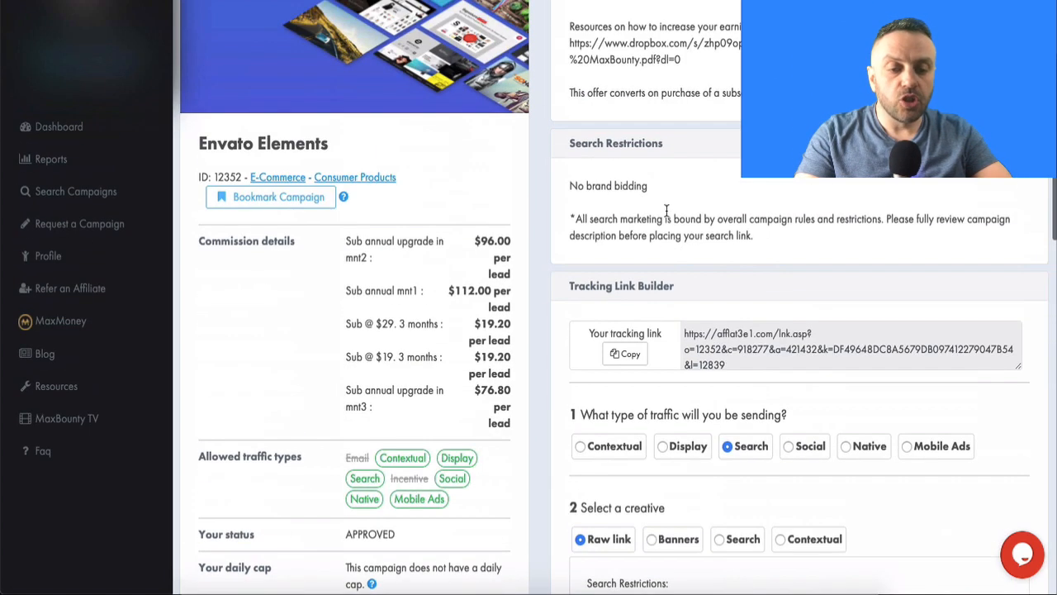
{"action": "left_click", "coordinate": [630, 355]}
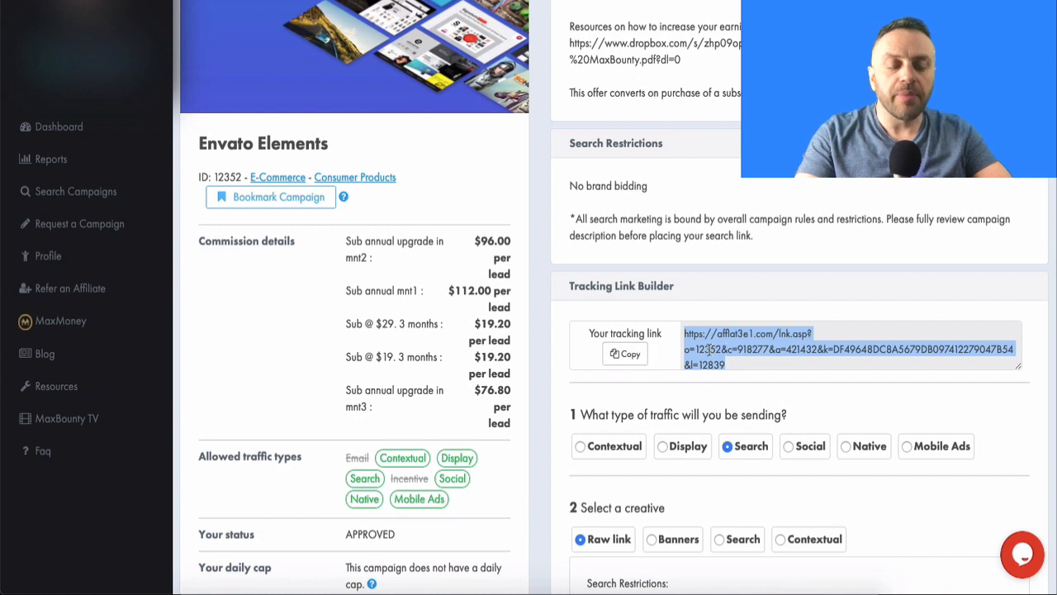
{"action": "left_click", "coordinate": [626, 355]}
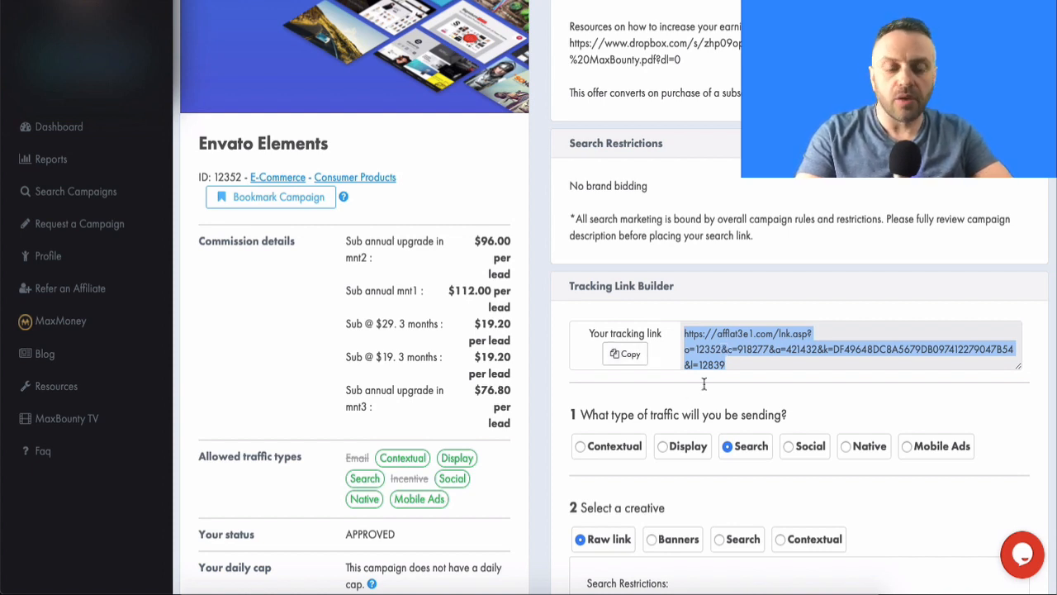
Step: Switch to the draw.io funnel diagram and delete the connector running directly from Traffic Source to Offer Link
{"action": "left_click", "coordinate": [545, 592]}
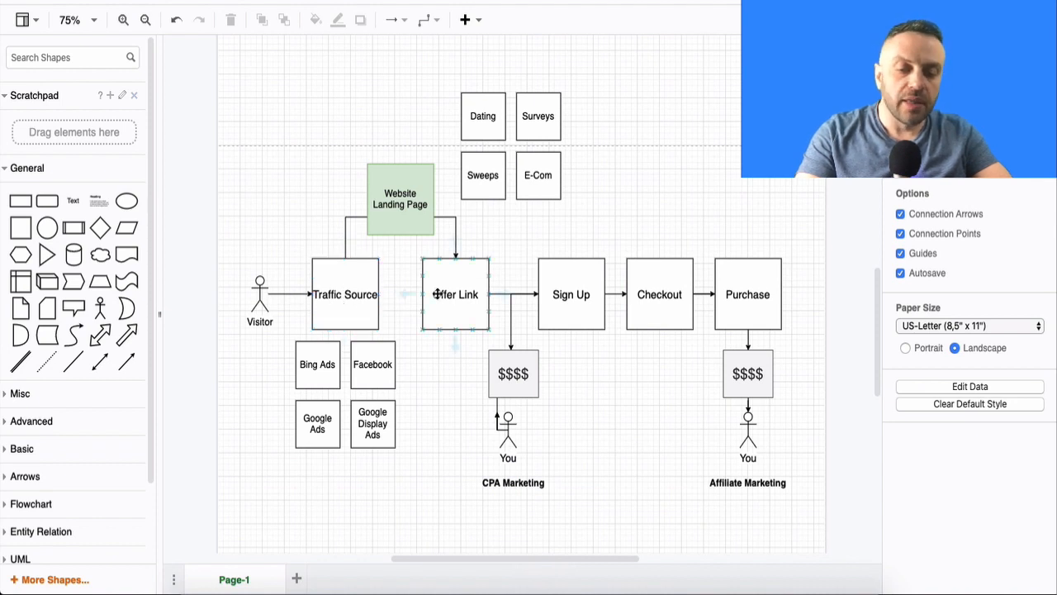
{"action": "left_click", "coordinate": [408, 299]}
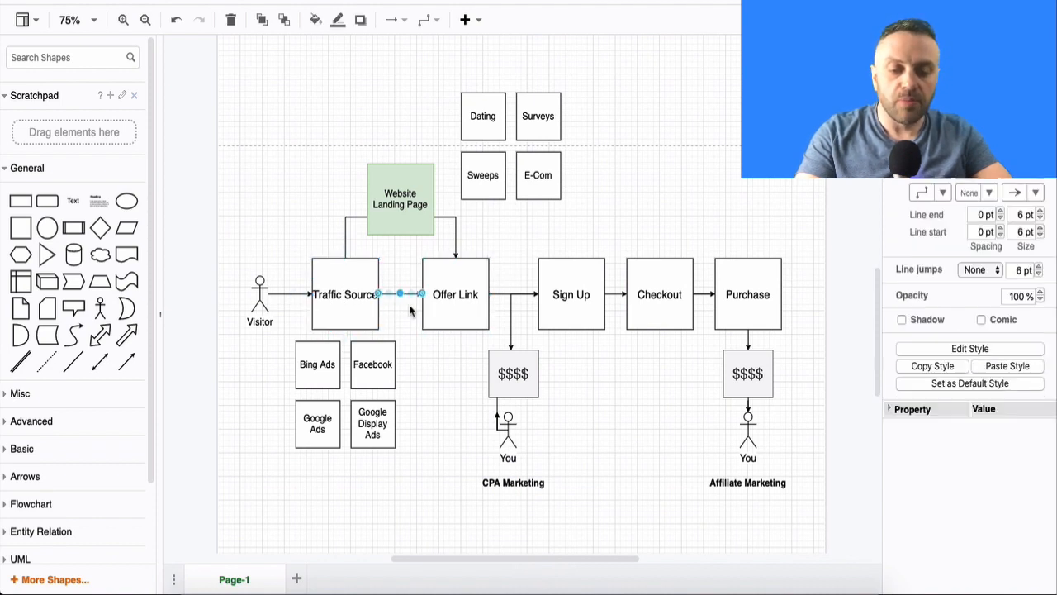
{"action": "left_click", "coordinate": [430, 377]}
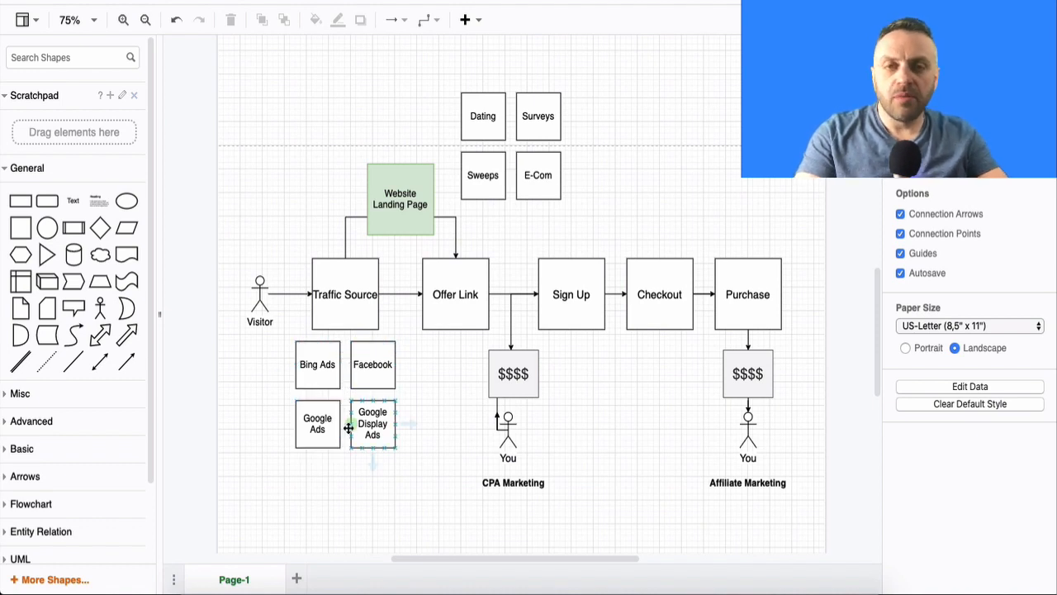
{"action": "left_click", "coordinate": [402, 295]}
{"action": "key", "text": "Delete"}
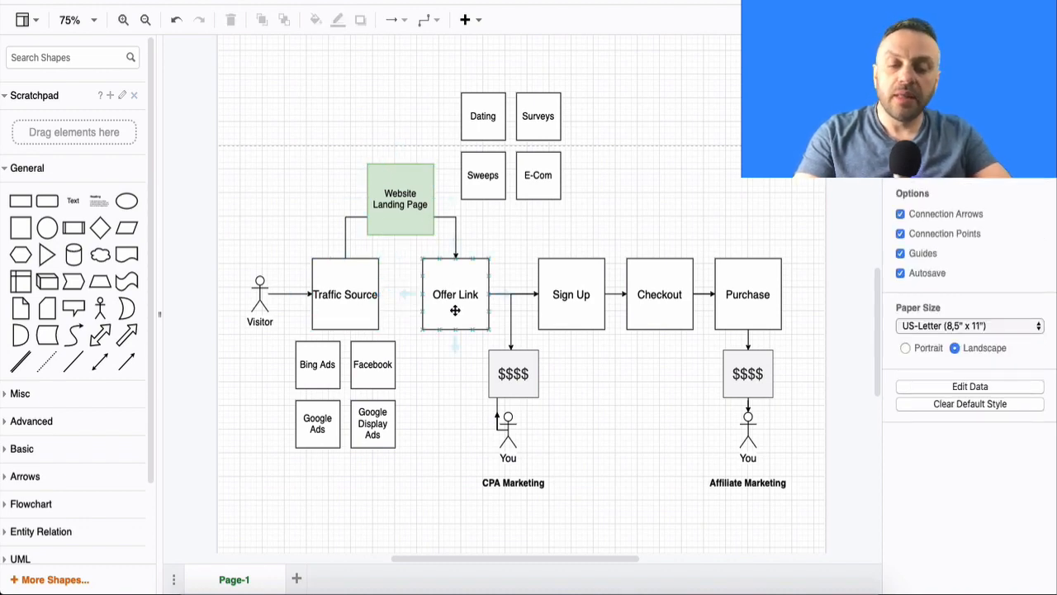
Step: Switch to the WordPress landing page for Envato Elements and skim it from the headline through the benefits sections
{"action": "left_click", "coordinate": [269, 592]}
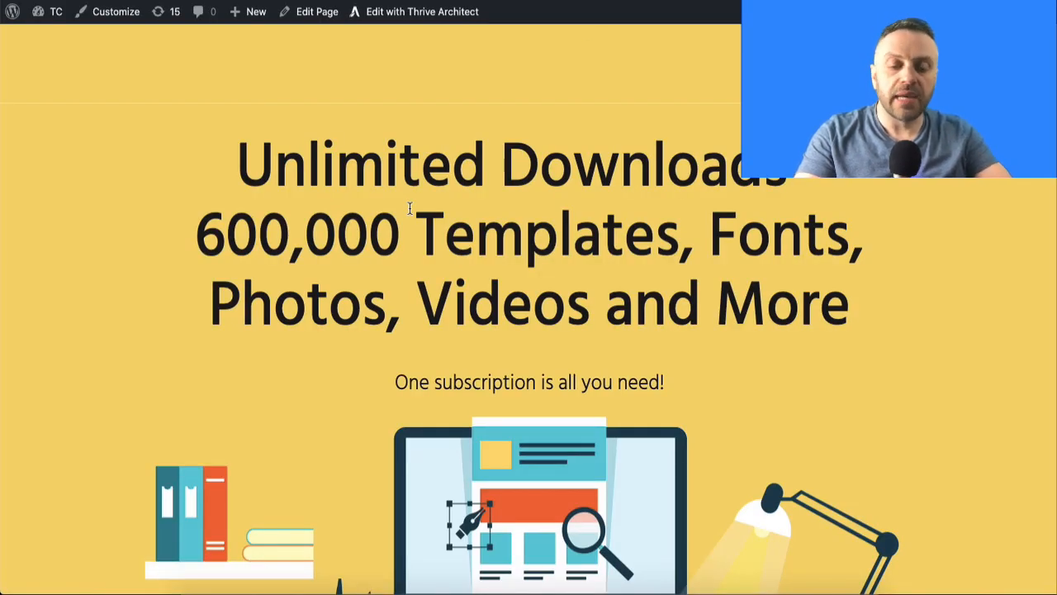
{"action": "scroll", "coordinate": [409, 209], "scroll_direction": "down", "scroll_amount": 10}
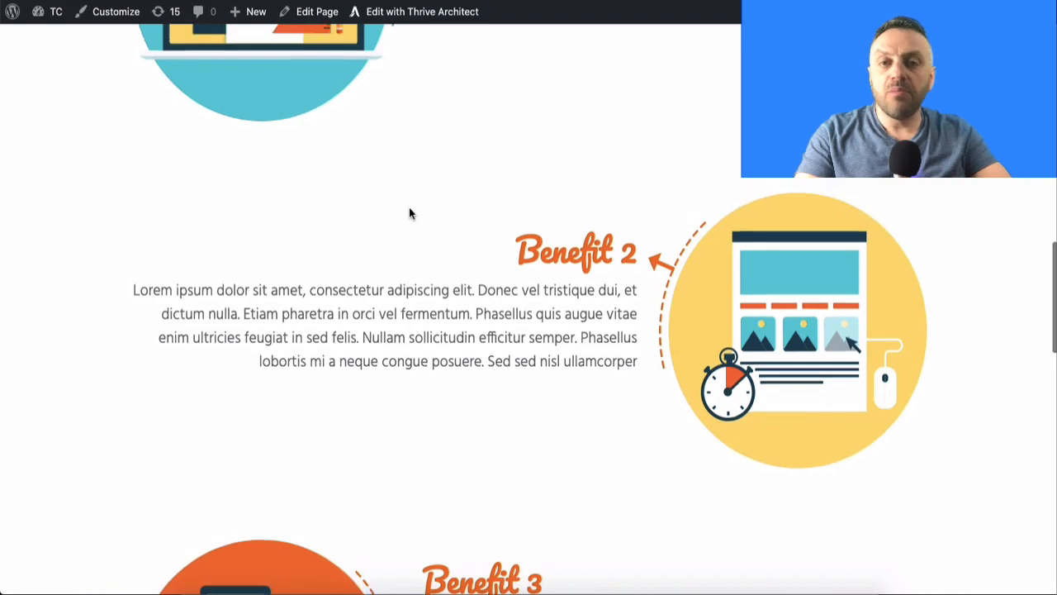
{"action": "scroll", "coordinate": [409, 213], "scroll_direction": "up", "scroll_amount": 12}
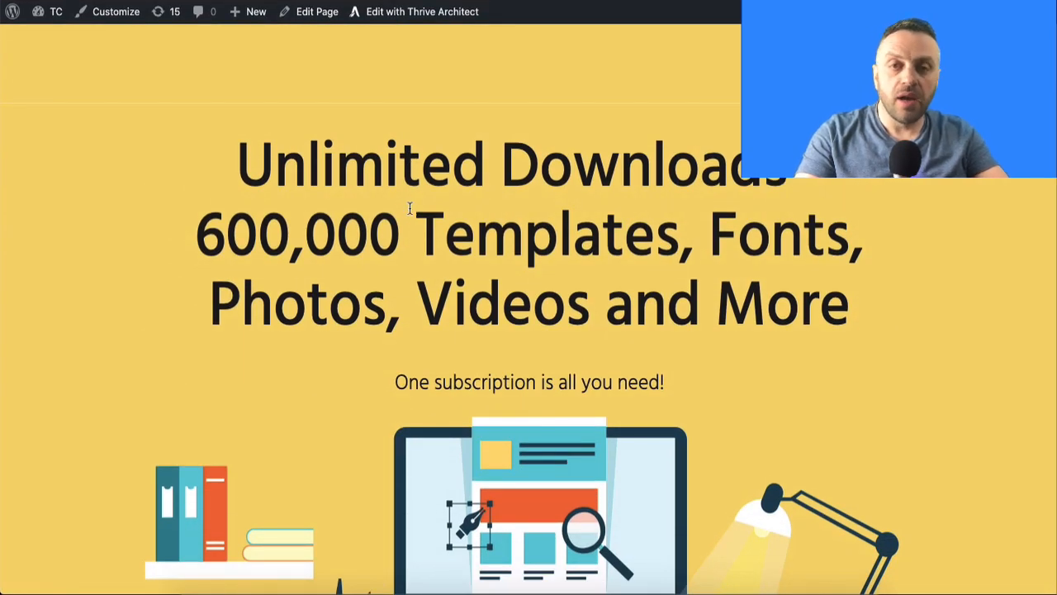
{"action": "scroll", "coordinate": [409, 208], "scroll_direction": "down", "scroll_amount": 10}
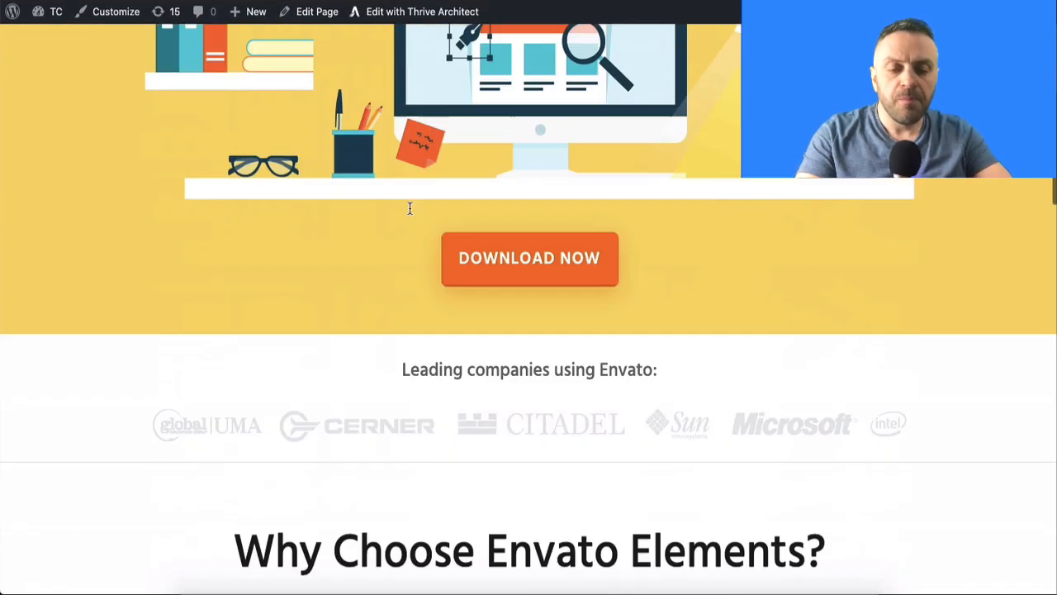
{"action": "scroll", "coordinate": [408, 208], "scroll_direction": "up", "scroll_amount": 10}
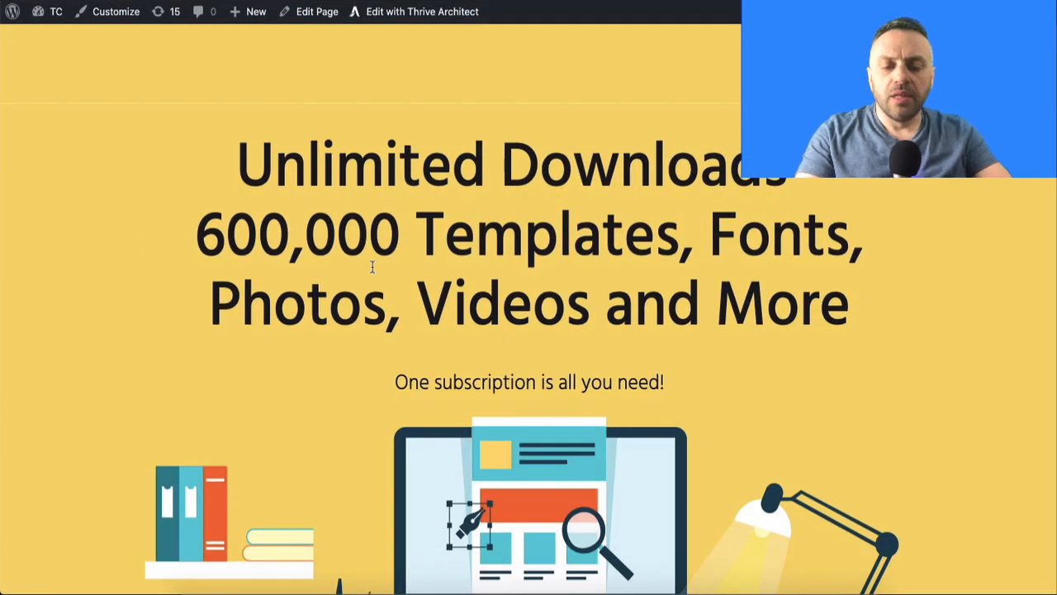
{"action": "scroll", "coordinate": [335, 342], "scroll_direction": "down", "scroll_amount": 15}
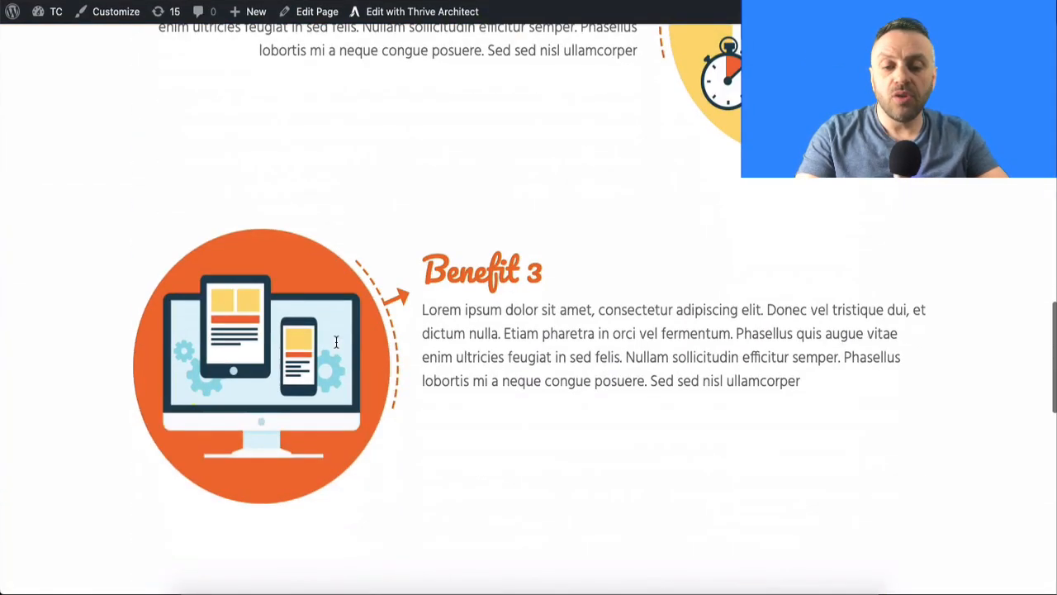
{"action": "scroll", "coordinate": [336, 342], "scroll_direction": "down", "scroll_amount": 10}
{"action": "scroll", "coordinate": [335, 342], "scroll_direction": "up", "scroll_amount": 15}
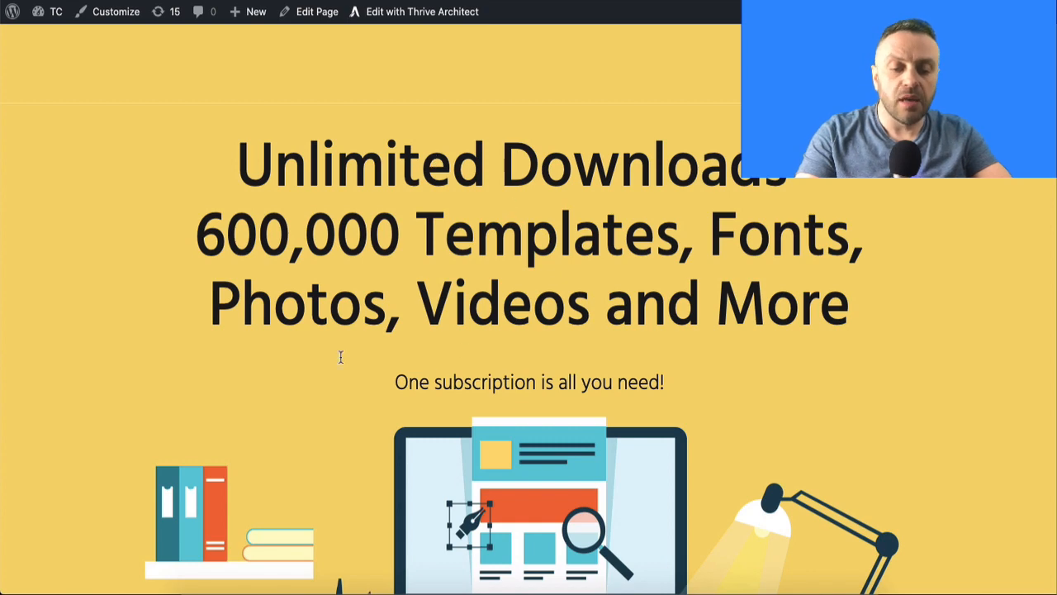
Step: Examine the landing page's Download Now button, leading companies, Why Choose Envato Elements section and closing offer
{"action": "scroll", "coordinate": [340, 357], "scroll_direction": "down", "scroll_amount": 5}
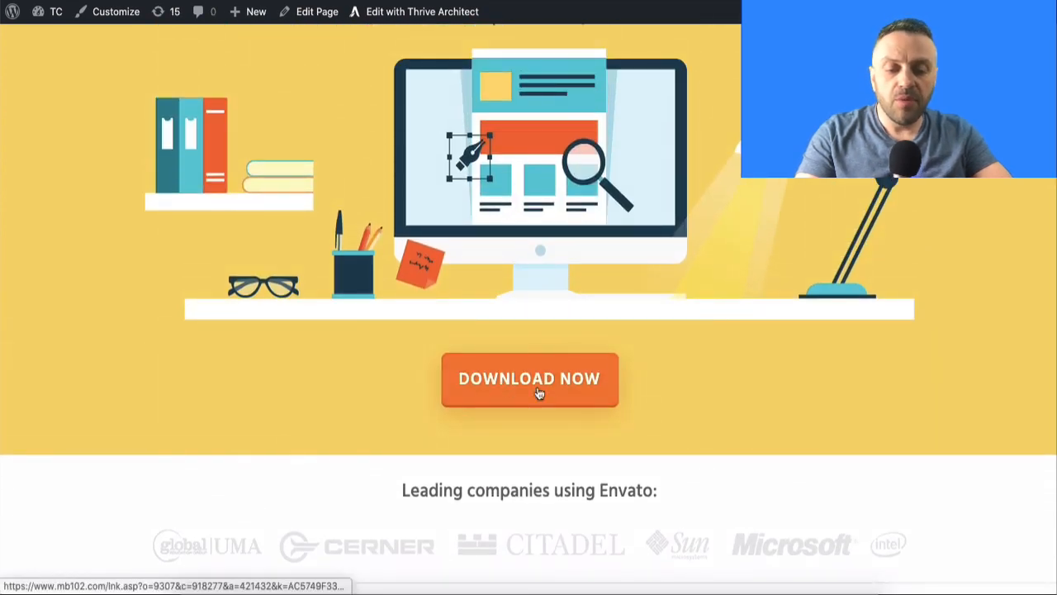
{"action": "scroll", "coordinate": [460, 495], "scroll_direction": "down", "scroll_amount": 3}
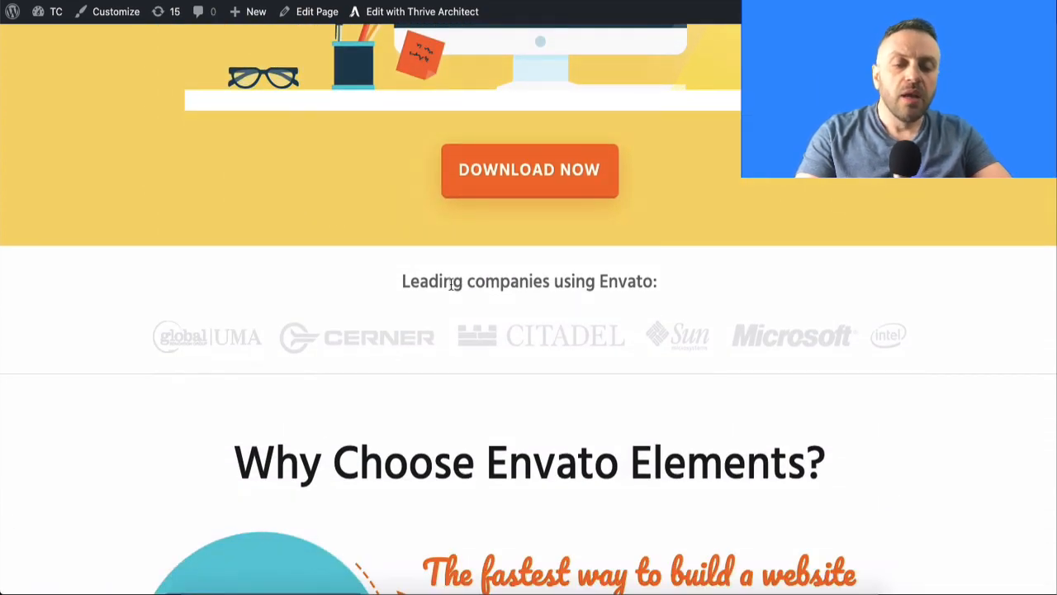
{"action": "scroll", "coordinate": [493, 389], "scroll_direction": "down", "scroll_amount": 5}
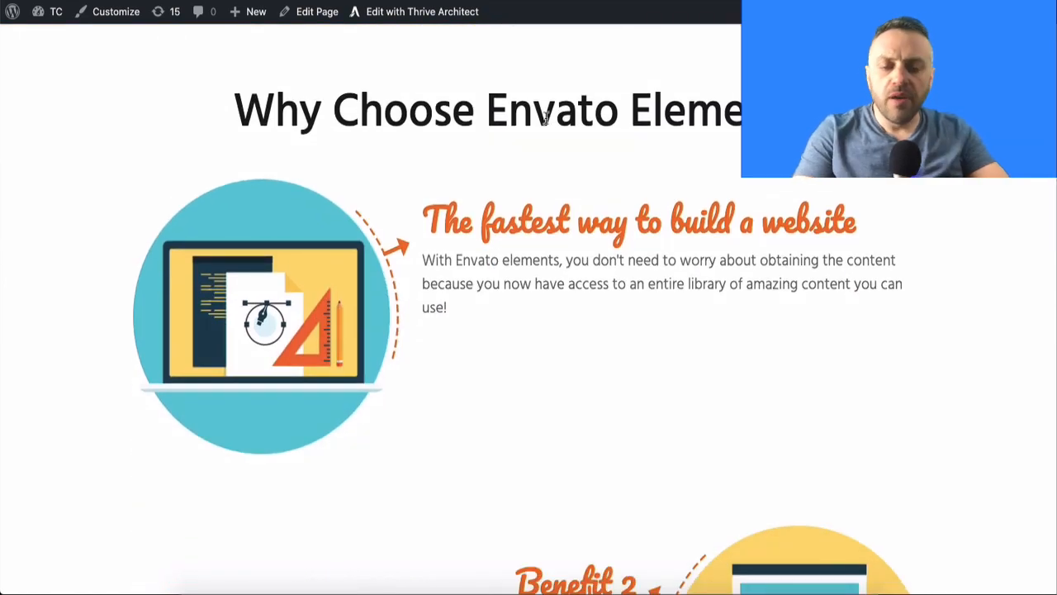
{"action": "scroll", "coordinate": [509, 278], "scroll_direction": "down", "scroll_amount": 12}
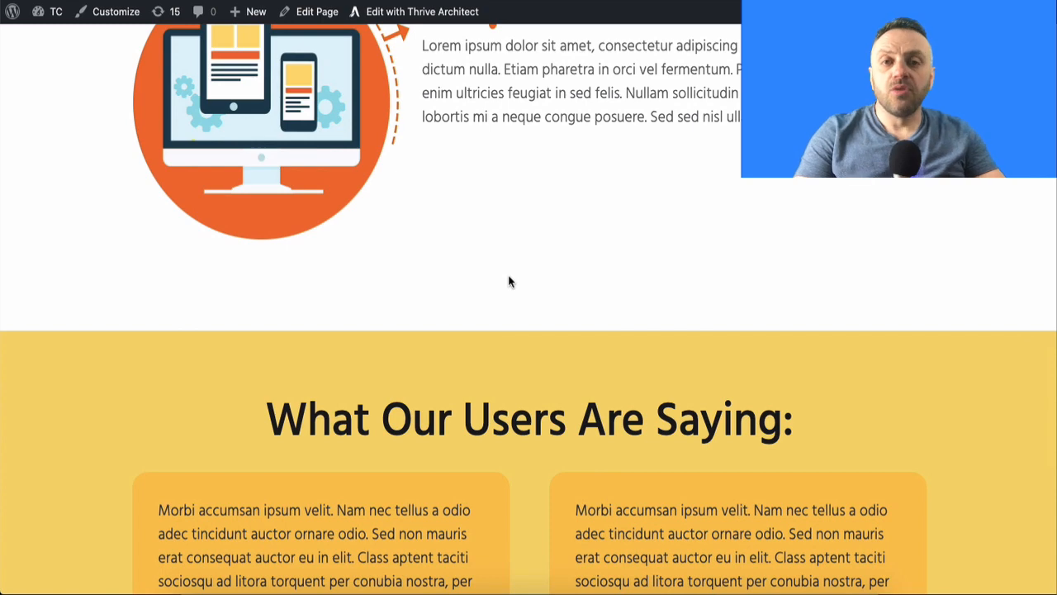
{"action": "scroll", "coordinate": [490, 354], "scroll_direction": "down", "scroll_amount": 7}
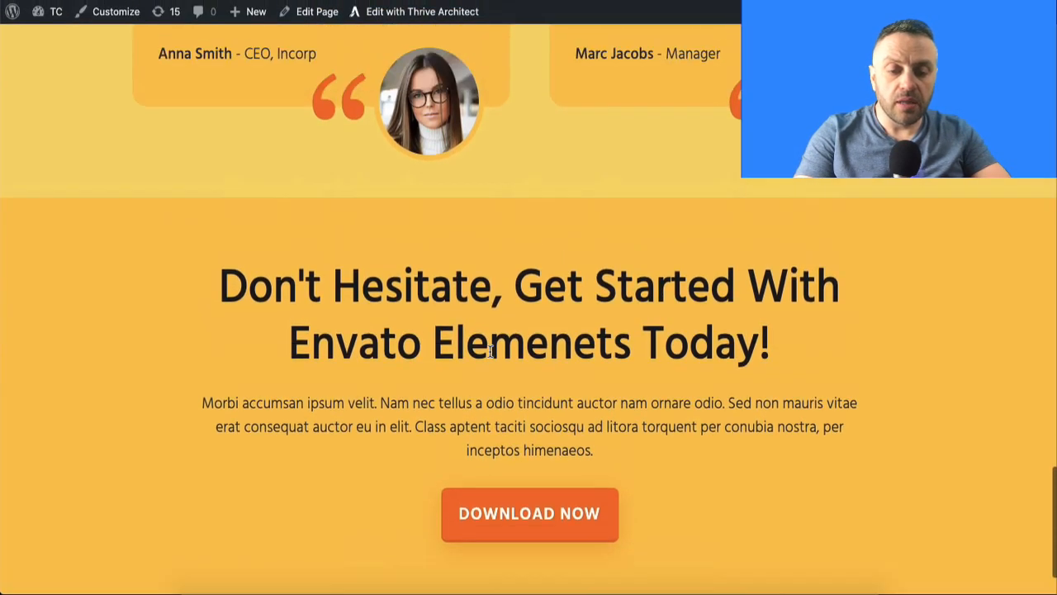
Step: Review the user testimonials and highlight the closing "Don't Hesitate, Get Started With Envato Elemenets Today!" headline
{"action": "scroll", "coordinate": [515, 272], "scroll_direction": "up", "scroll_amount": 2}
{"action": "scroll", "coordinate": [515, 266], "scroll_direction": "up", "scroll_amount": 3}
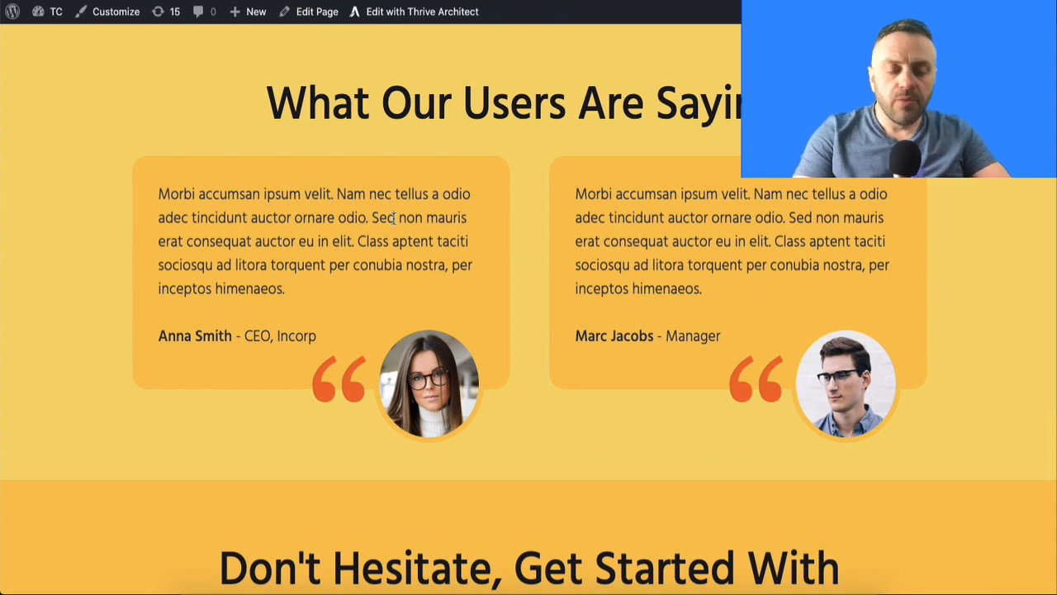
{"action": "scroll", "coordinate": [484, 201], "scroll_direction": "up", "scroll_amount": 10}
{"action": "scroll", "coordinate": [485, 201], "scroll_direction": "down", "scroll_amount": 7}
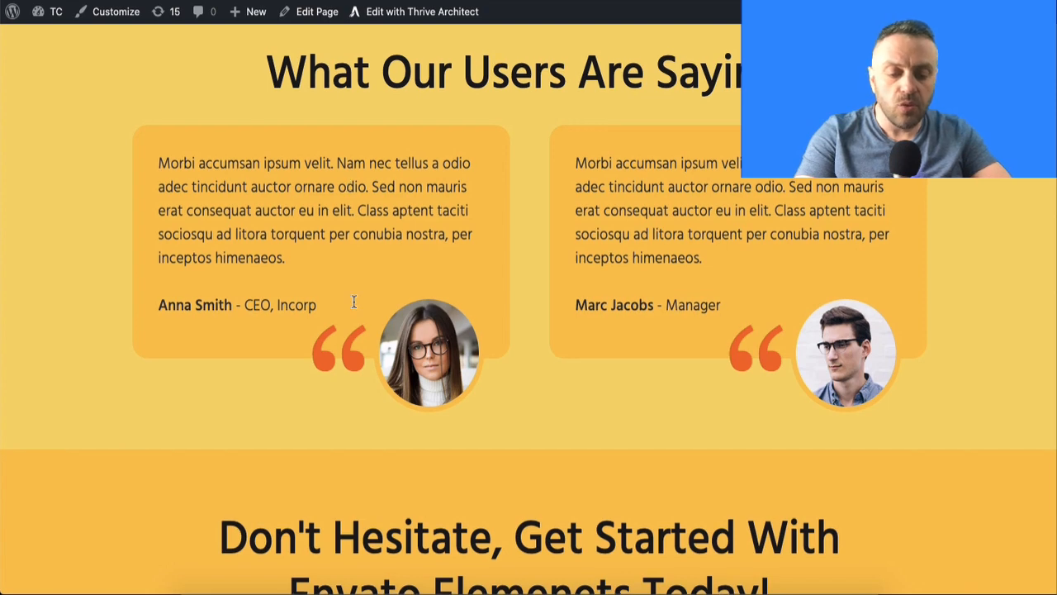
{"action": "scroll", "coordinate": [356, 298], "scroll_direction": "down", "scroll_amount": 4}
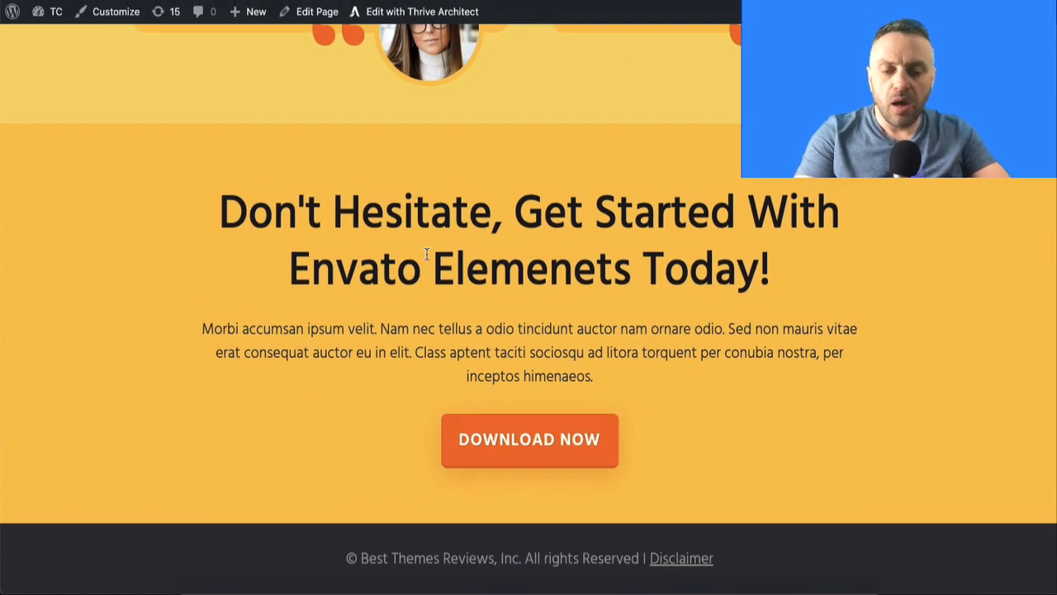
{"action": "left_click_drag", "start_coordinate": [223, 203], "coordinate": [772, 280]}
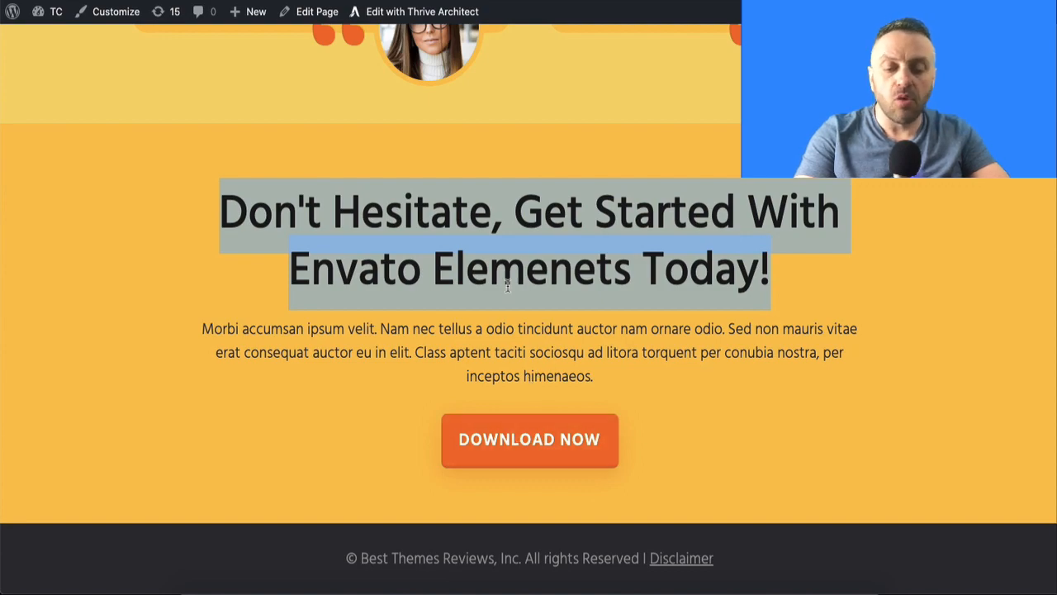
Step: Go back over the landing page's opening headline, illustration and first Download Now button
{"action": "scroll", "coordinate": [508, 286], "scroll_direction": "up", "scroll_amount": 10}
{"action": "scroll", "coordinate": [507, 285], "scroll_direction": "up", "scroll_amount": 5}
{"action": "scroll", "coordinate": [507, 285], "scroll_direction": "down", "scroll_amount": 4}
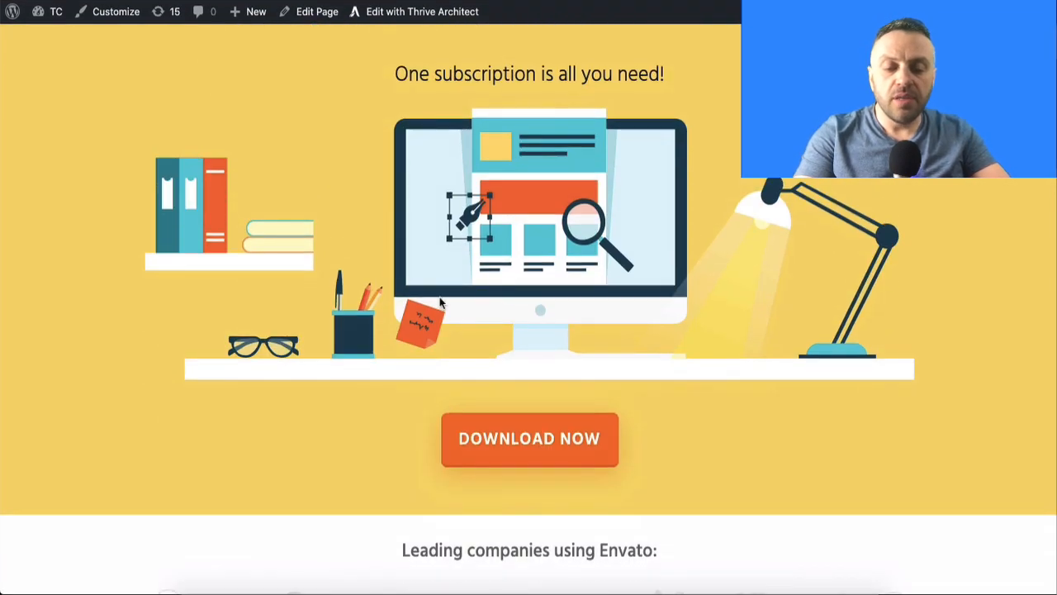
{"action": "scroll", "coordinate": [411, 282], "scroll_direction": "down", "scroll_amount": 3}
{"action": "scroll", "coordinate": [425, 254], "scroll_direction": "up", "scroll_amount": 5}
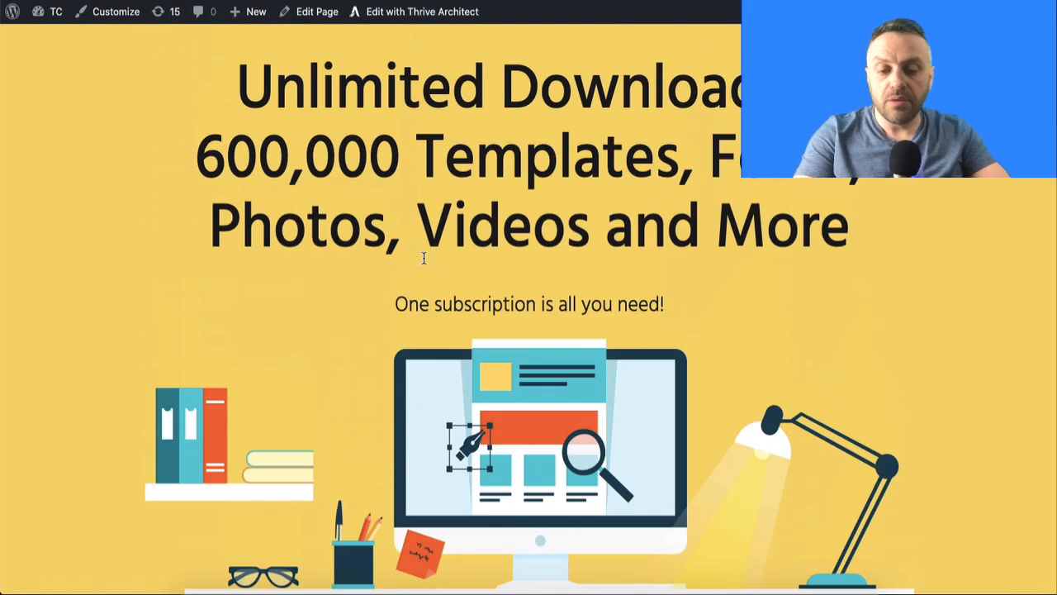
{"action": "scroll", "coordinate": [424, 333], "scroll_direction": "down", "scroll_amount": 5}
{"action": "scroll", "coordinate": [423, 334], "scroll_direction": "down", "scroll_amount": 5}
{"action": "scroll", "coordinate": [424, 335], "scroll_direction": "up", "scroll_amount": 7}
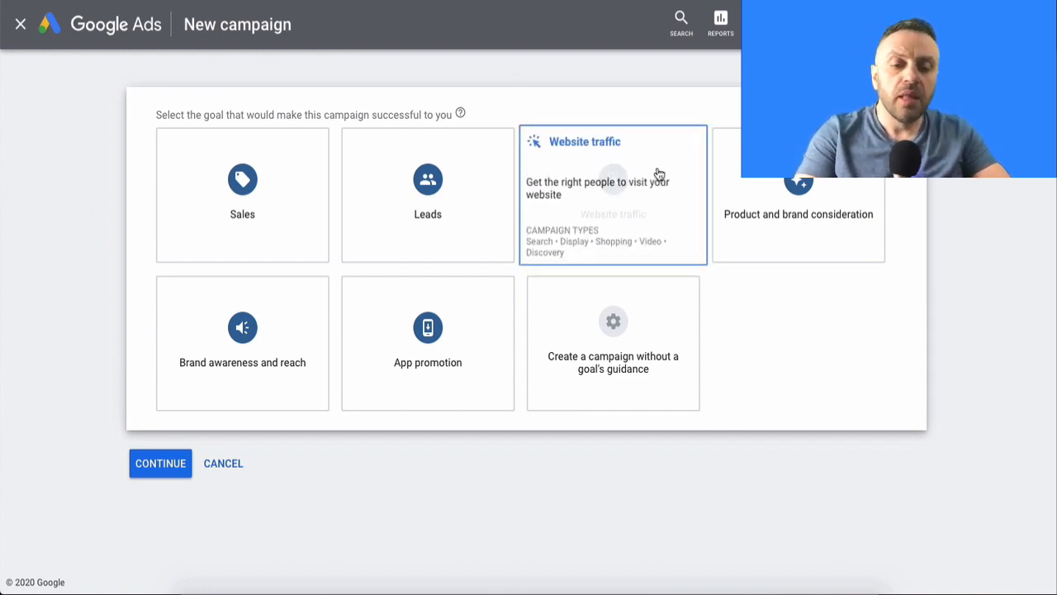
Step: In Google Ads, start a new Search campaign with the Website traffic goal, discarding the saved TreeHouse1 draft
{"action": "left_click", "coordinate": [633, 198]}
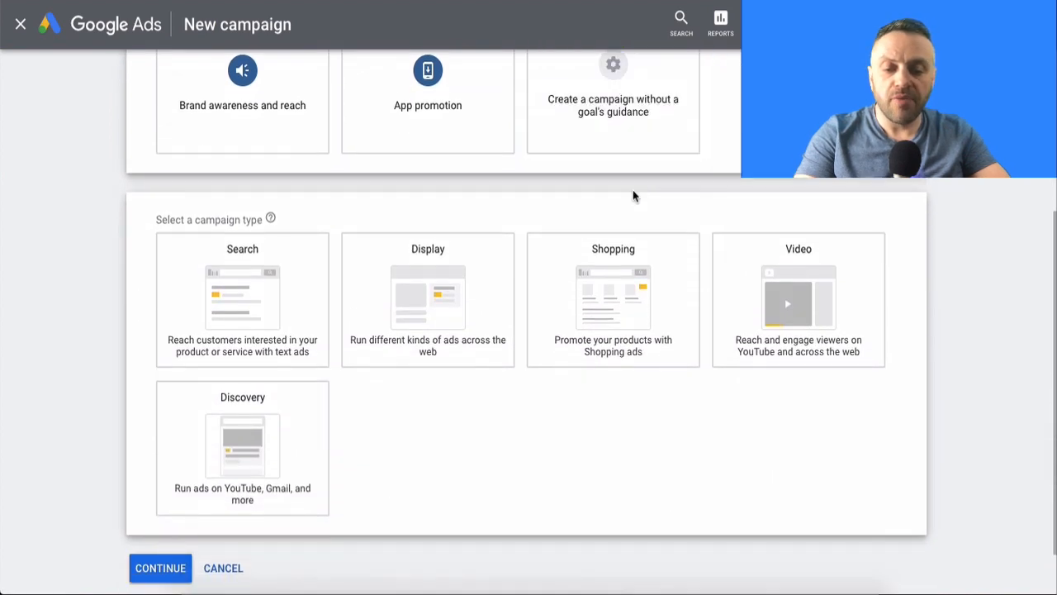
{"action": "left_click", "coordinate": [244, 274]}
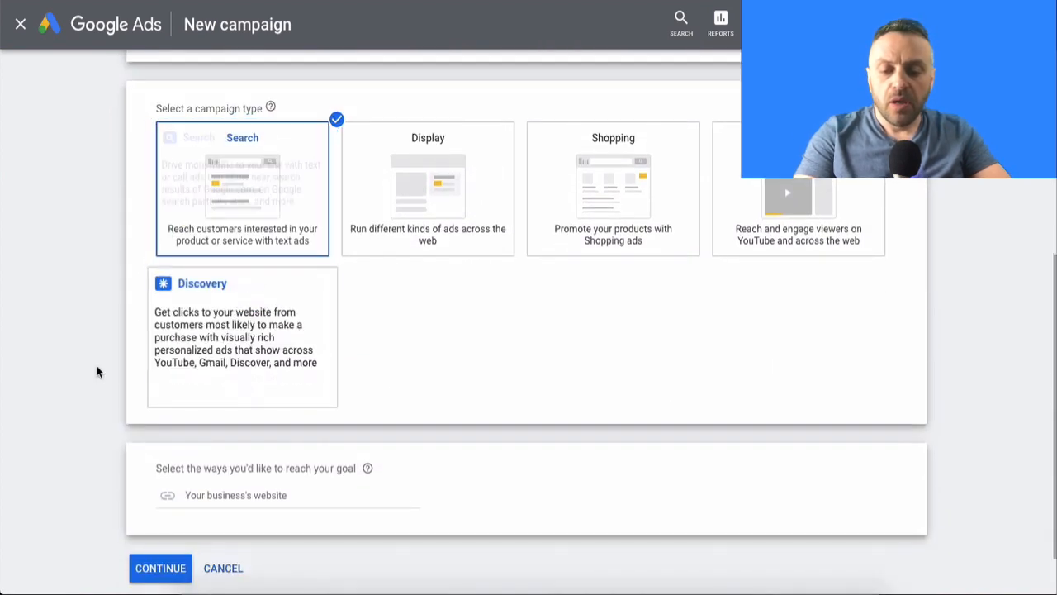
{"action": "left_click", "coordinate": [162, 531]}
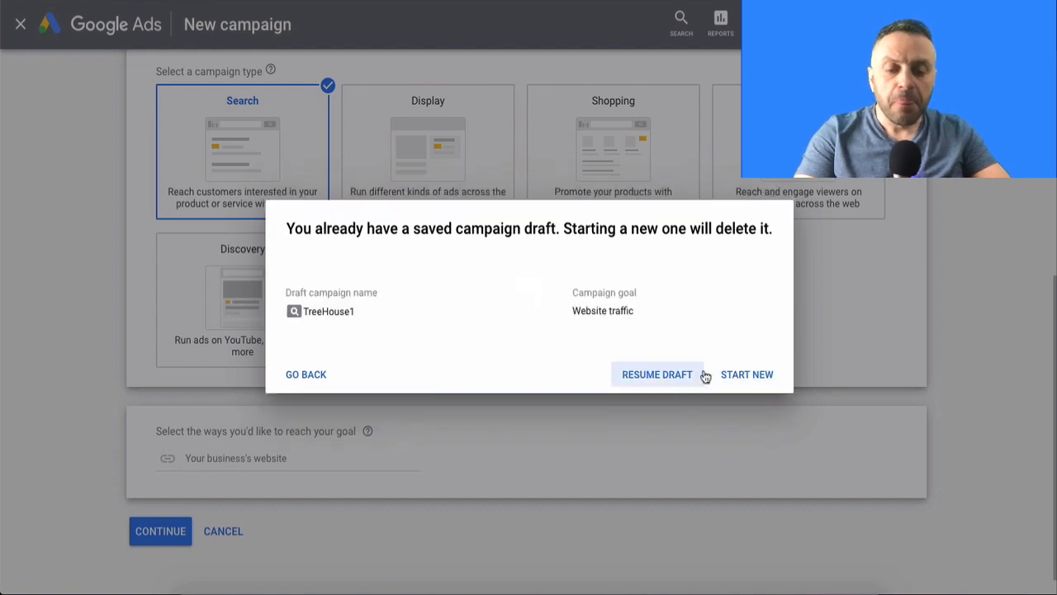
{"action": "left_click", "coordinate": [741, 376]}
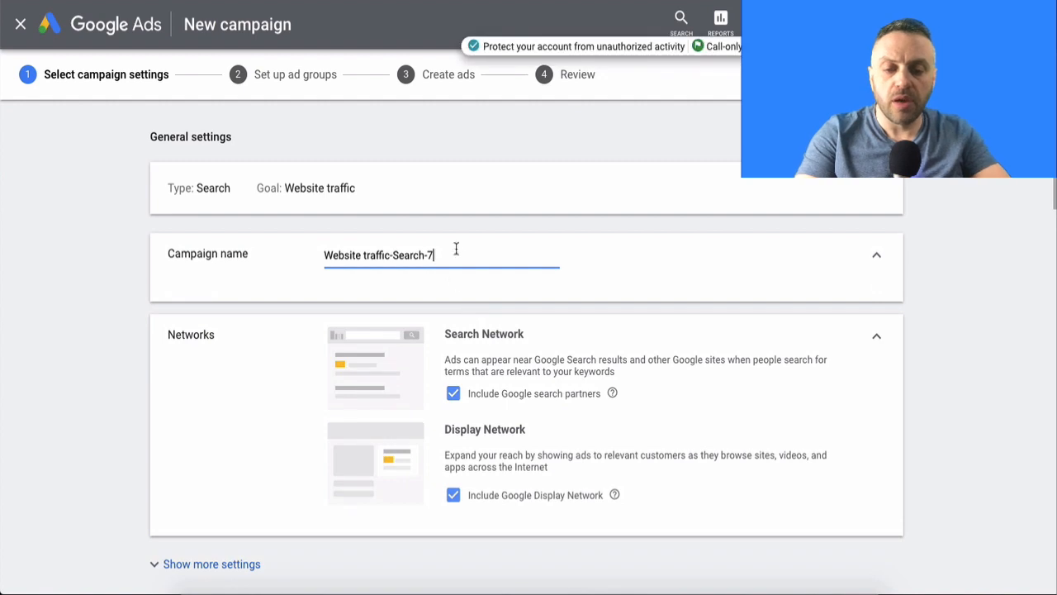
Step: Name the campaign C1 and exclude the Google Display Network from its networks
{"action": "key", "text": "ctrl+a"}
{"action": "key", "text": "BackSpace"}
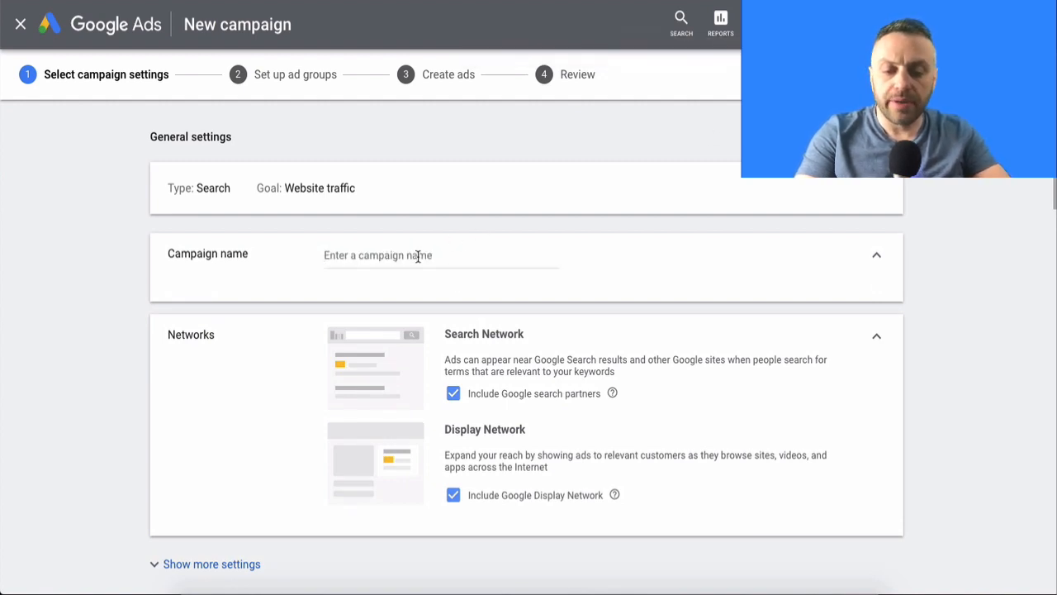
{"action": "left_click", "coordinate": [418, 256]}
{"action": "type", "text": "C1"}
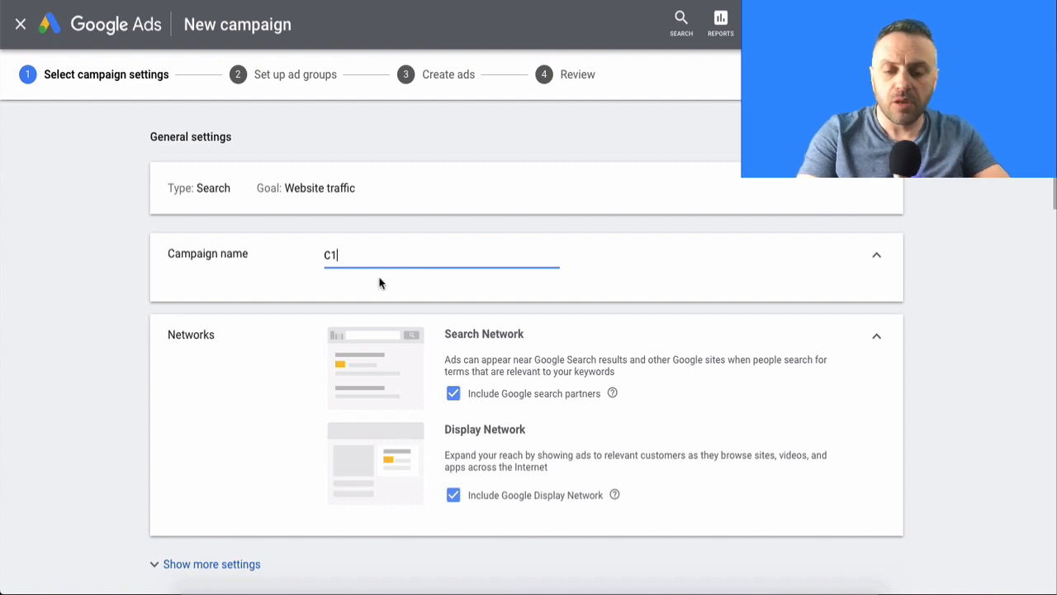
{"action": "scroll", "coordinate": [214, 354], "scroll_direction": "down", "scroll_amount": 1}
{"action": "left_click", "coordinate": [453, 395]}
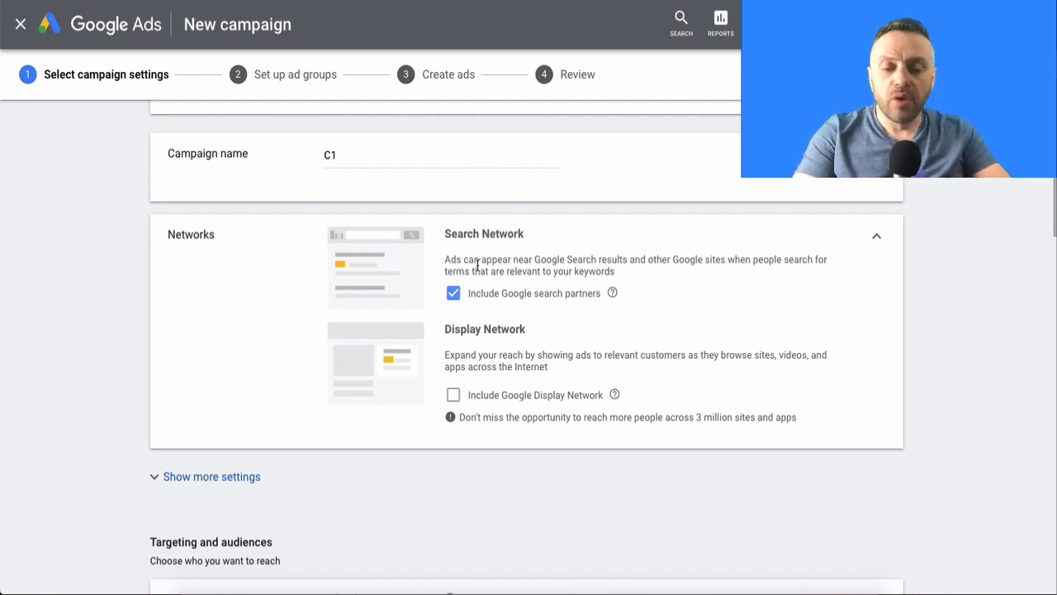
Step: Target the campaign to the United States and check the language setting
{"action": "scroll", "coordinate": [209, 380], "scroll_direction": "down", "scroll_amount": 5}
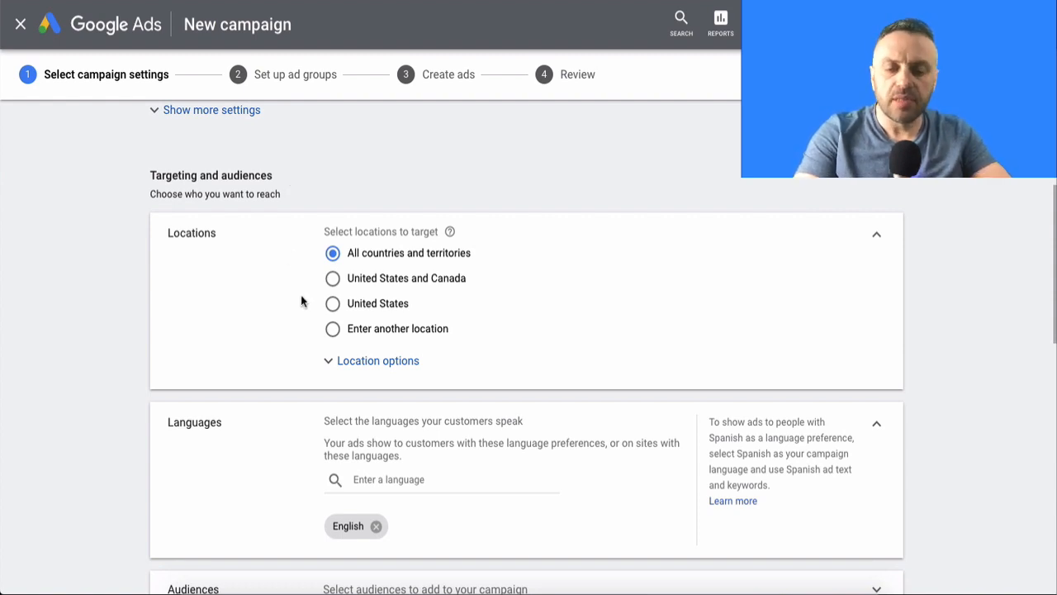
{"action": "left_click", "coordinate": [333, 304]}
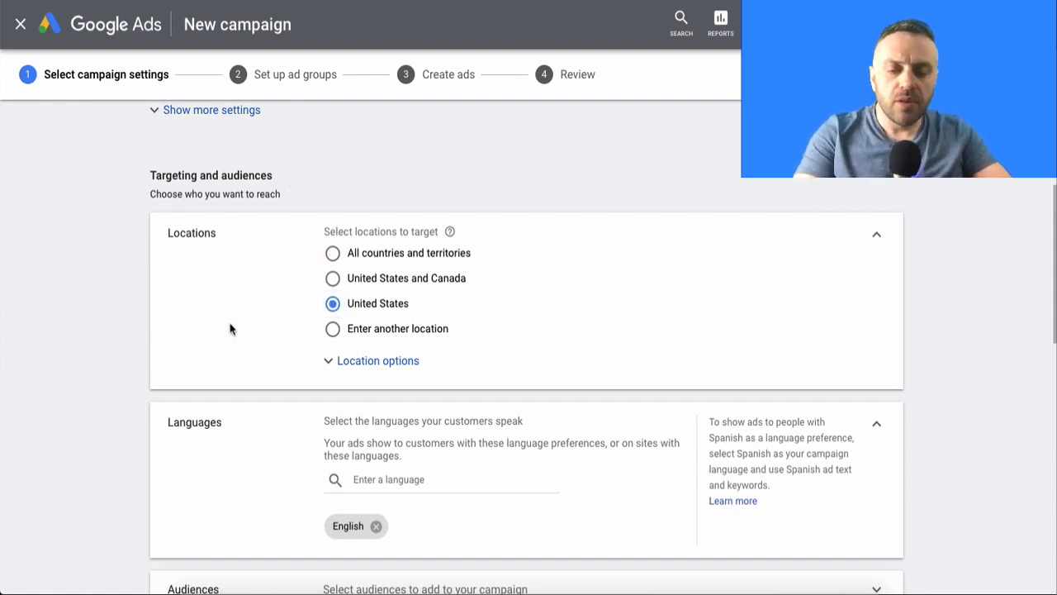
{"action": "scroll", "coordinate": [151, 361], "scroll_direction": "down", "scroll_amount": 1}
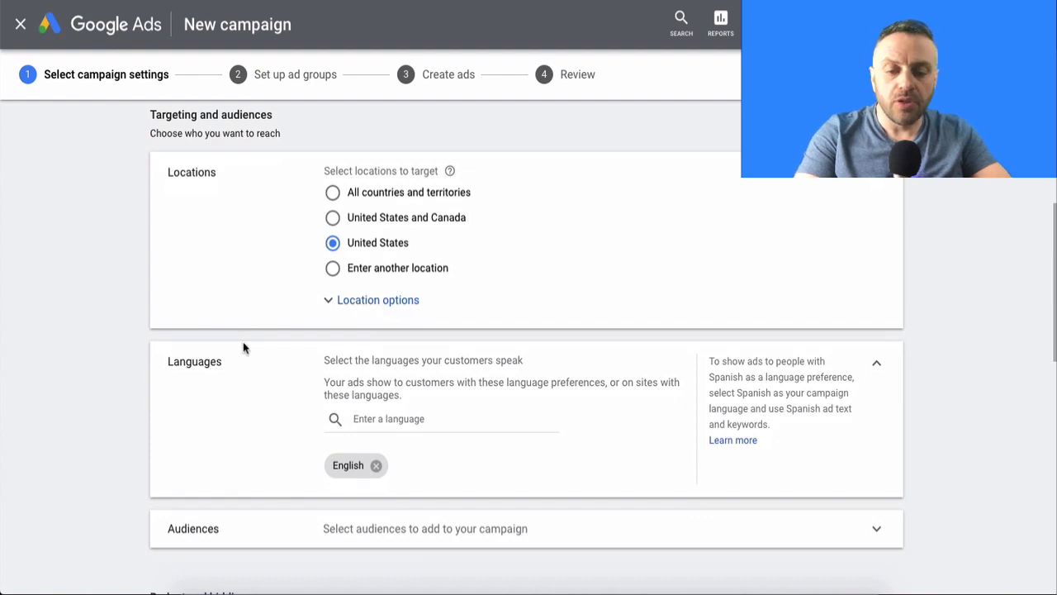
{"action": "scroll", "coordinate": [173, 352], "scroll_direction": "down", "scroll_amount": 1}
{"action": "scroll", "coordinate": [173, 353], "scroll_direction": "up", "scroll_amount": 1}
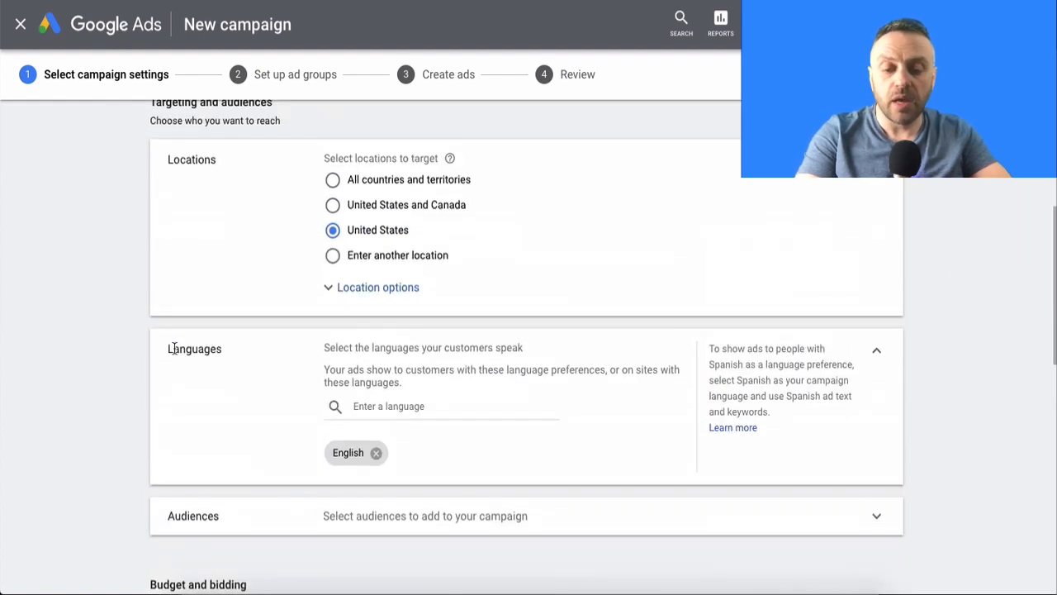
Step: Try the suggested Advertising & Marketing Services audience and deselect it again
{"action": "scroll", "coordinate": [116, 434], "scroll_direction": "down", "scroll_amount": 3}
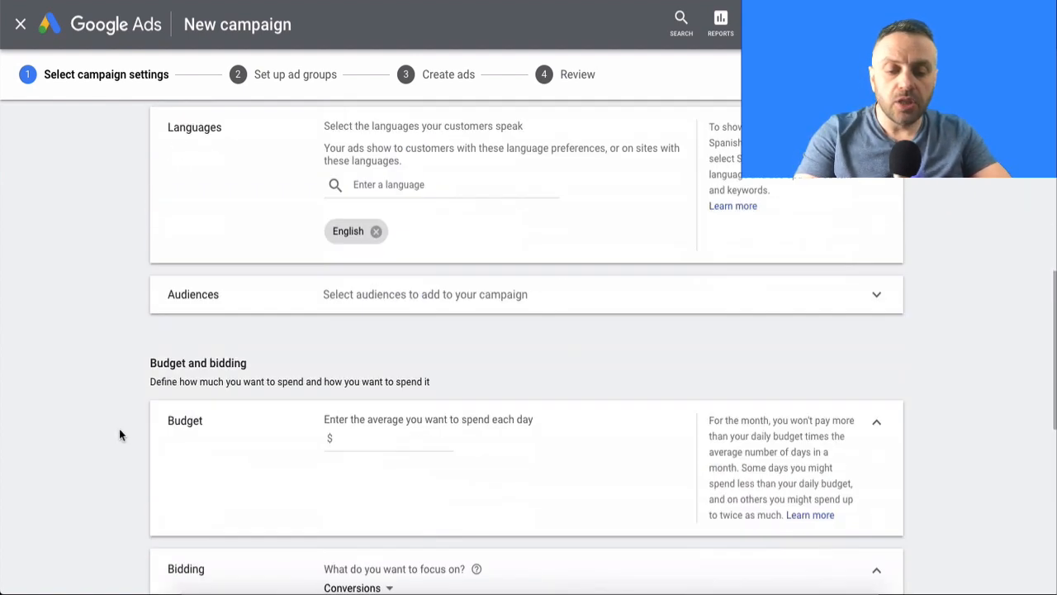
{"action": "left_click", "coordinate": [393, 298]}
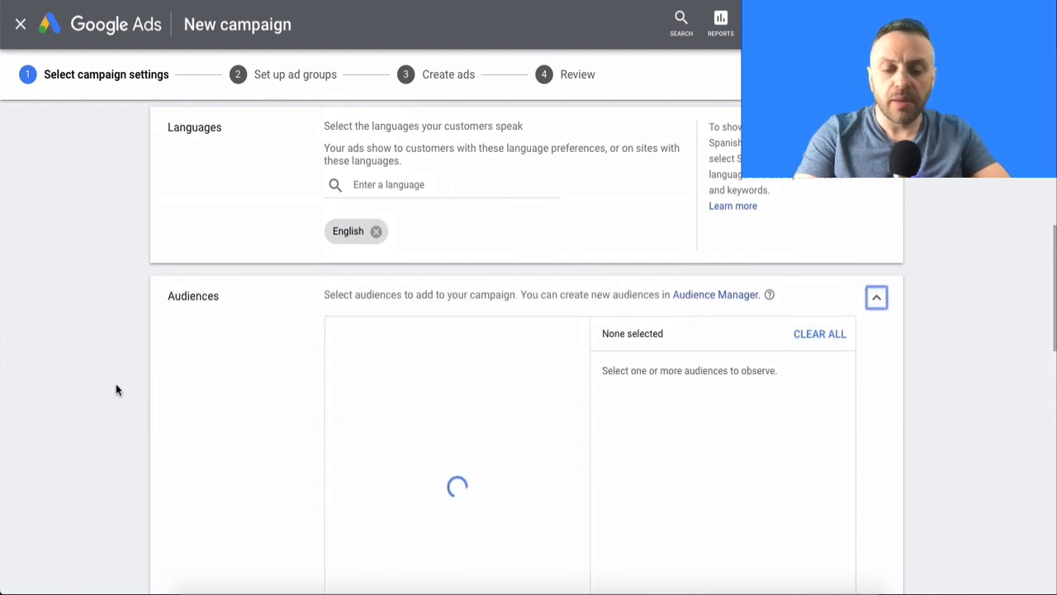
{"action": "scroll", "coordinate": [115, 388], "scroll_direction": "down", "scroll_amount": 1}
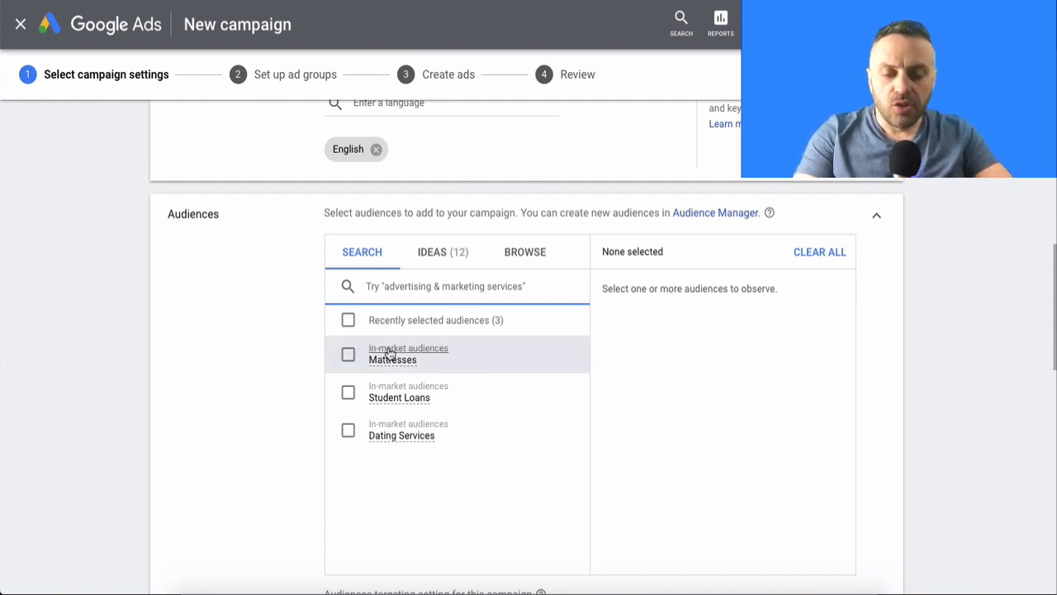
{"action": "left_click", "coordinate": [445, 258]}
{"action": "scroll", "coordinate": [233, 371], "scroll_direction": "down", "scroll_amount": 1}
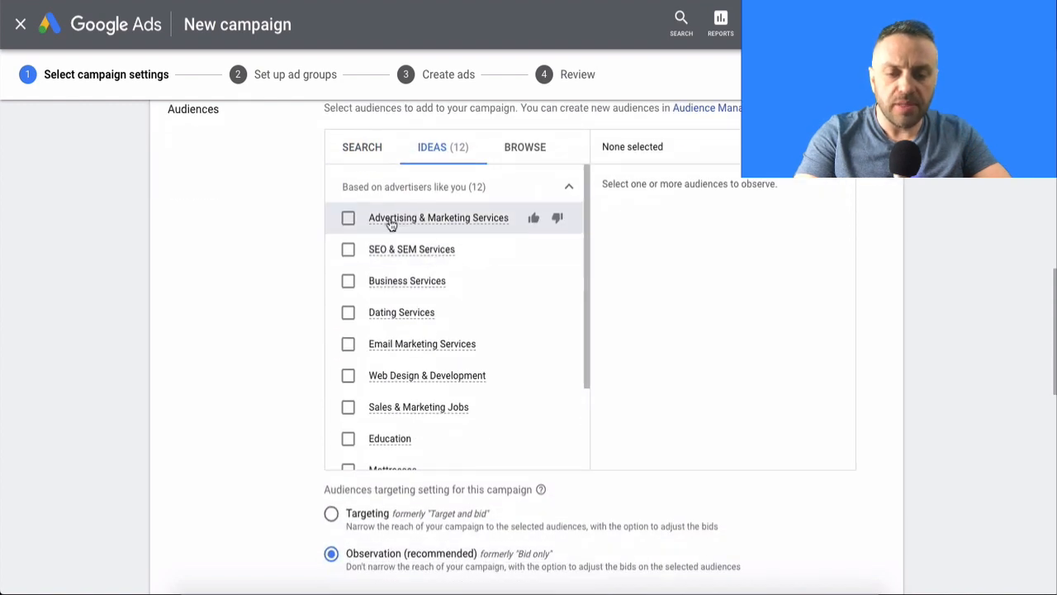
{"action": "left_click", "coordinate": [347, 218]}
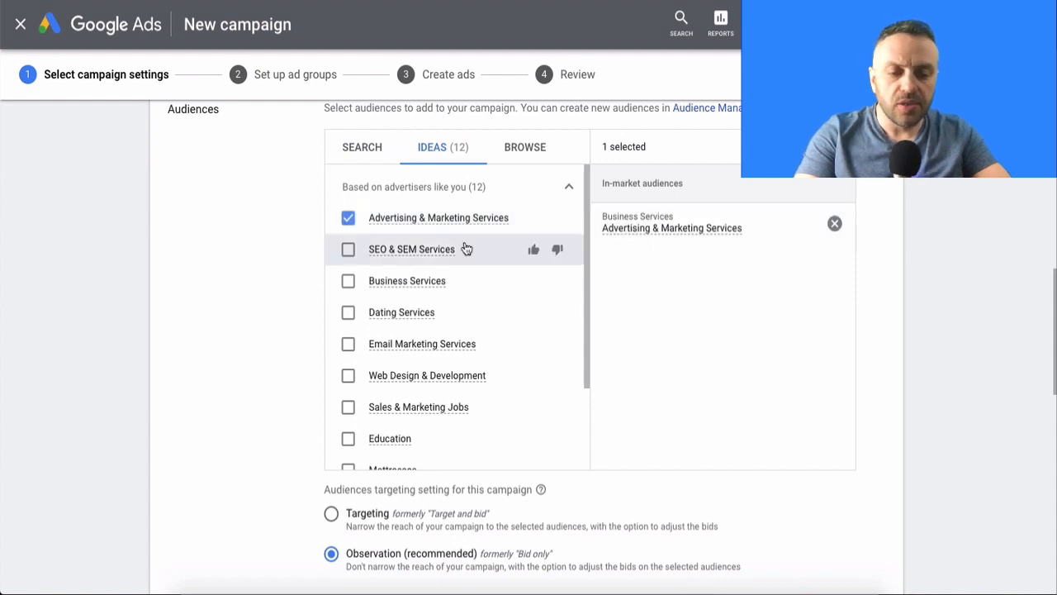
{"action": "left_click", "coordinate": [348, 218]}
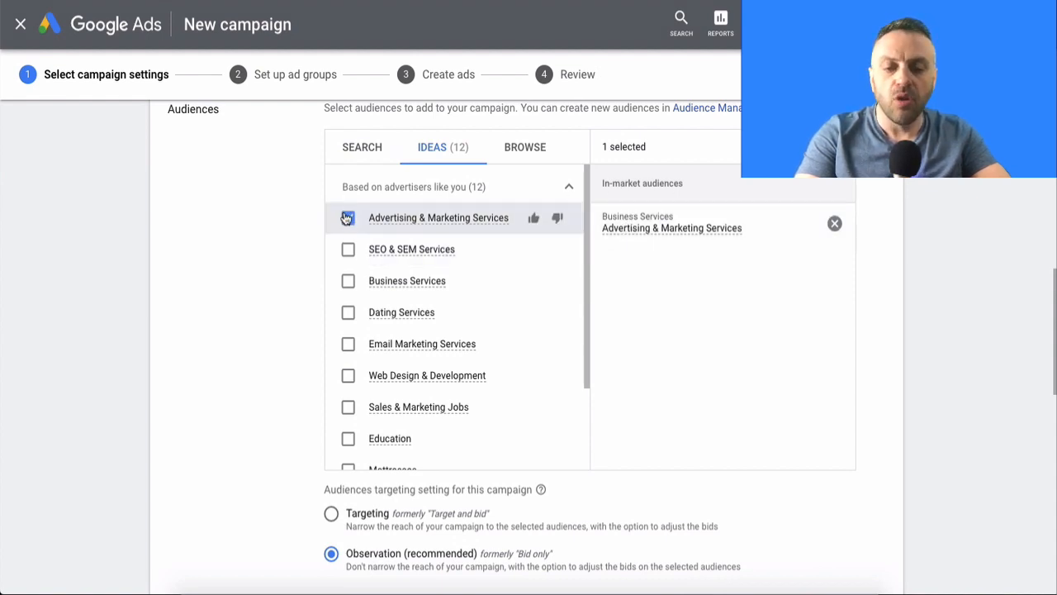
Step: Look over the browsable audience categories, search the audiences for "wordpress templates" and clear the search
{"action": "left_click", "coordinate": [527, 154]}
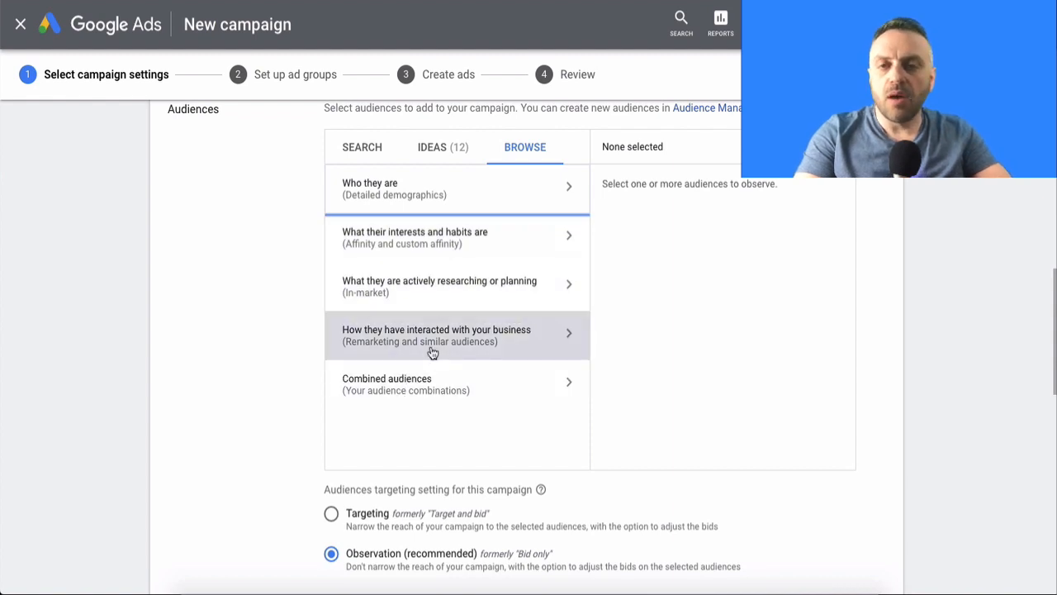
{"action": "left_click", "coordinate": [436, 154]}
{"action": "left_click", "coordinate": [368, 147]}
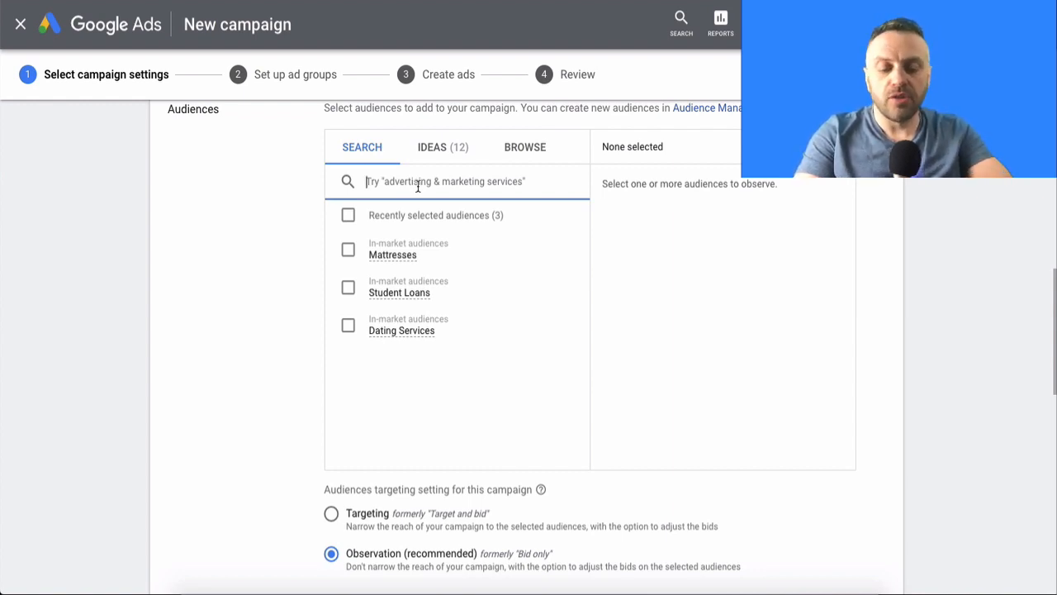
{"action": "type", "text": "wor"}
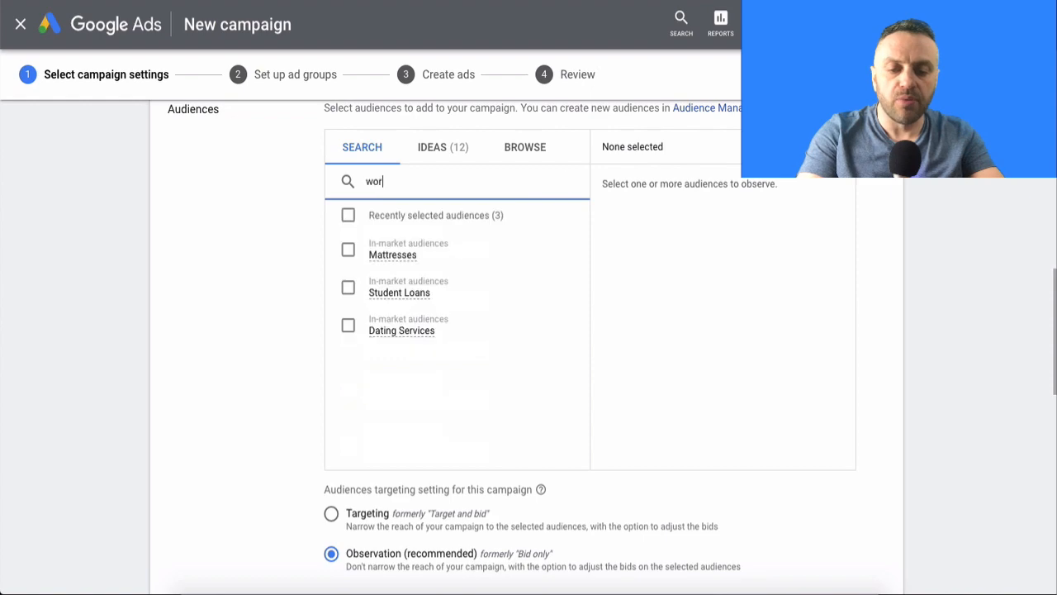
{"action": "type", "text": "dpress templat"}
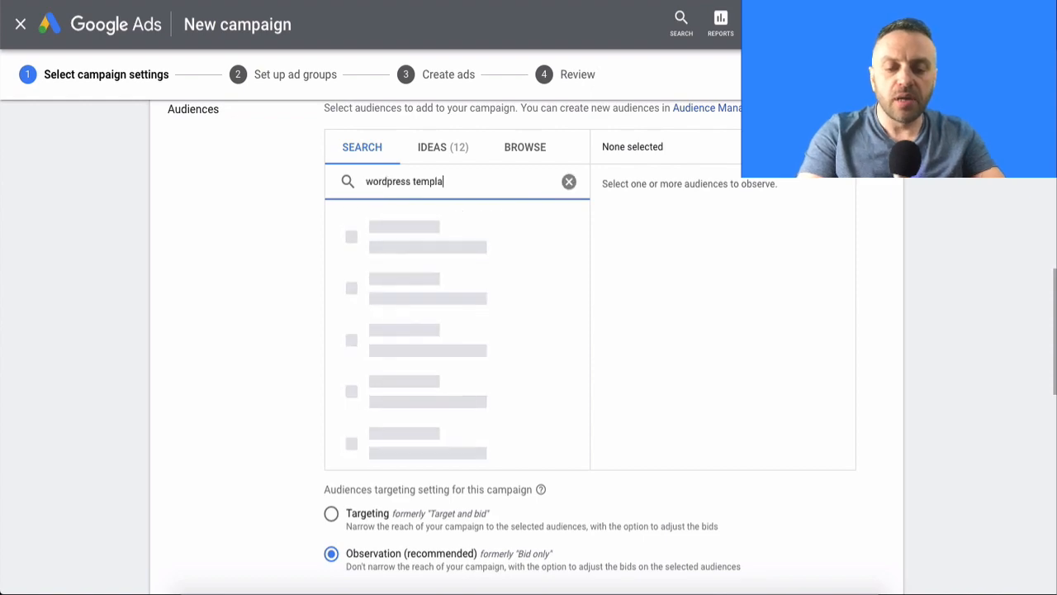
{"action": "type", "text": "es"}
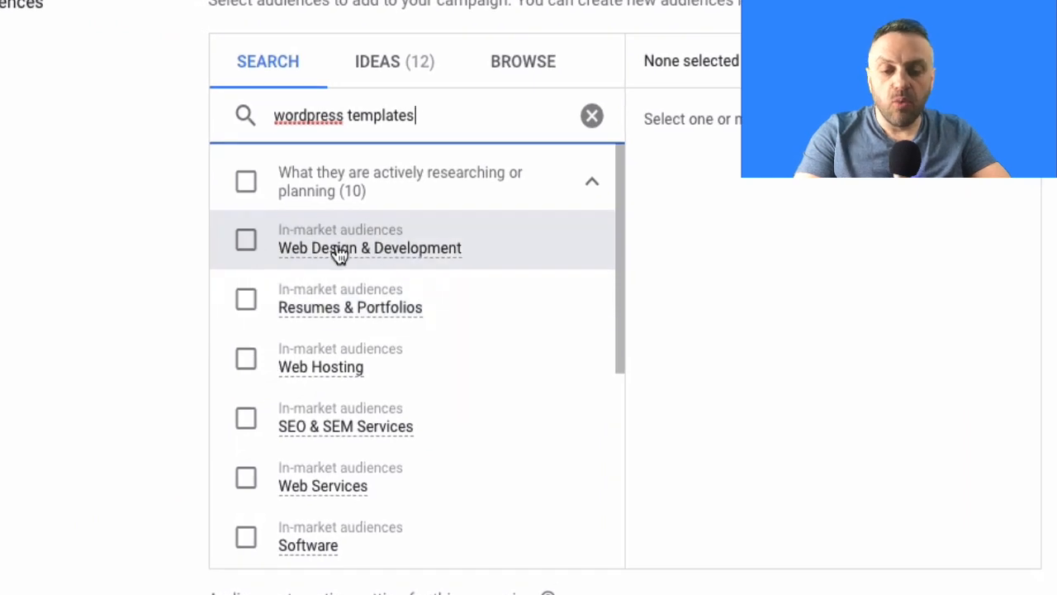
{"action": "mouse_move", "coordinate": [345, 256]}
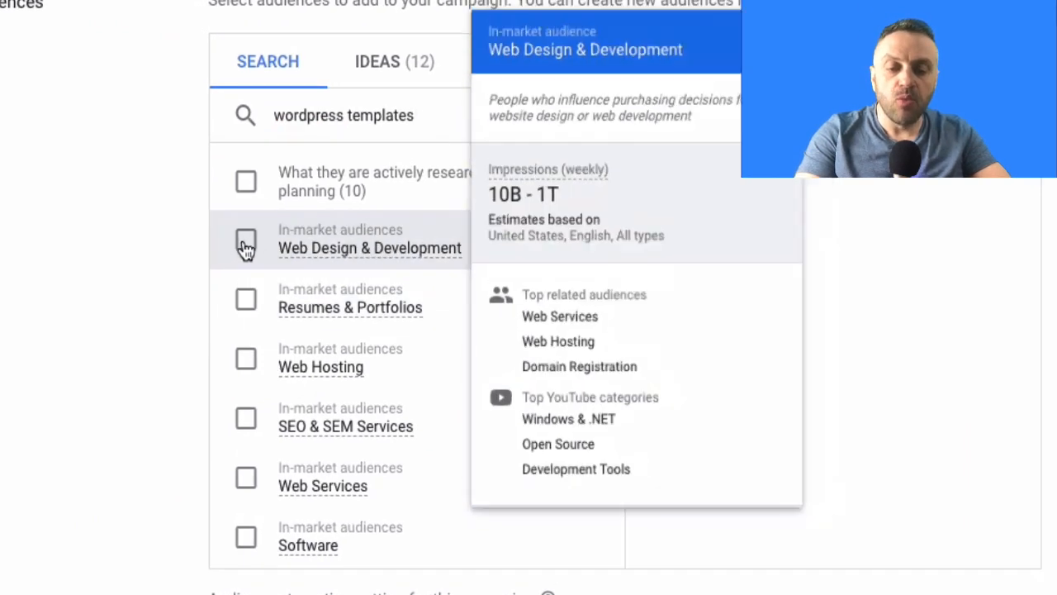
{"action": "left_click", "coordinate": [591, 118]}
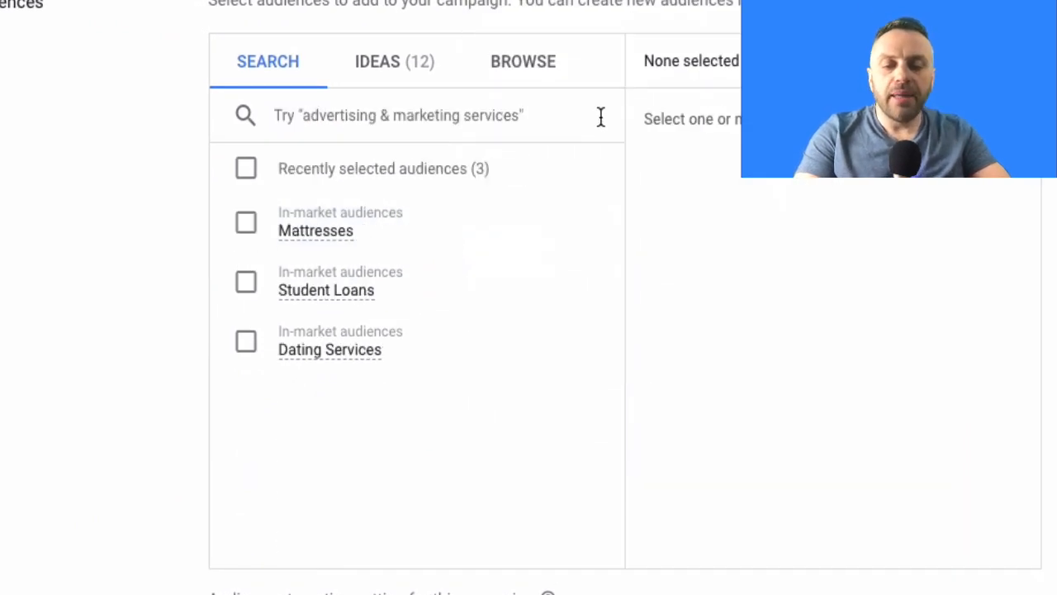
Step: Set the campaign's average daily budget to $10.00
{"action": "scroll", "coordinate": [114, 361], "scroll_direction": "down", "scroll_amount": 5}
{"action": "scroll", "coordinate": [114, 361], "scroll_direction": "down", "scroll_amount": 7}
{"action": "scroll", "coordinate": [180, 305], "scroll_direction": "up", "scroll_amount": 3}
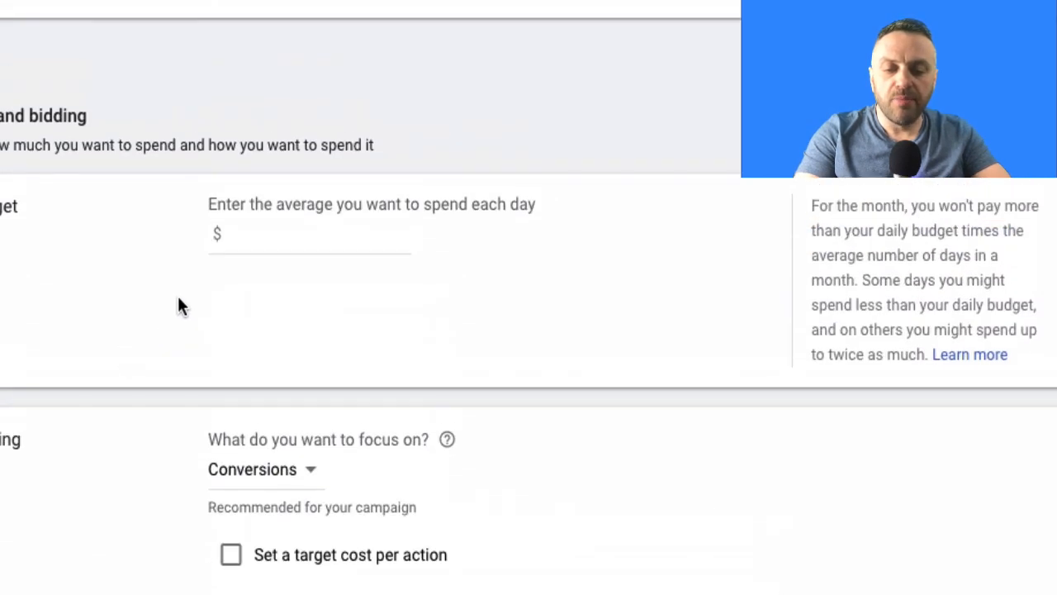
{"action": "scroll", "coordinate": [146, 259], "scroll_direction": "down", "scroll_amount": 1}
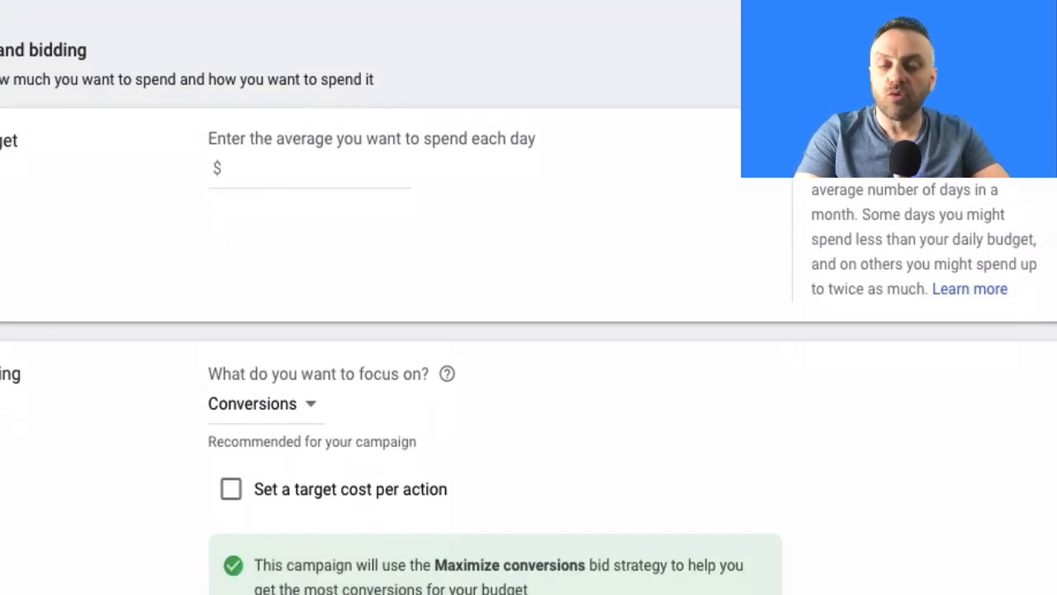
{"action": "left_click", "coordinate": [302, 163]}
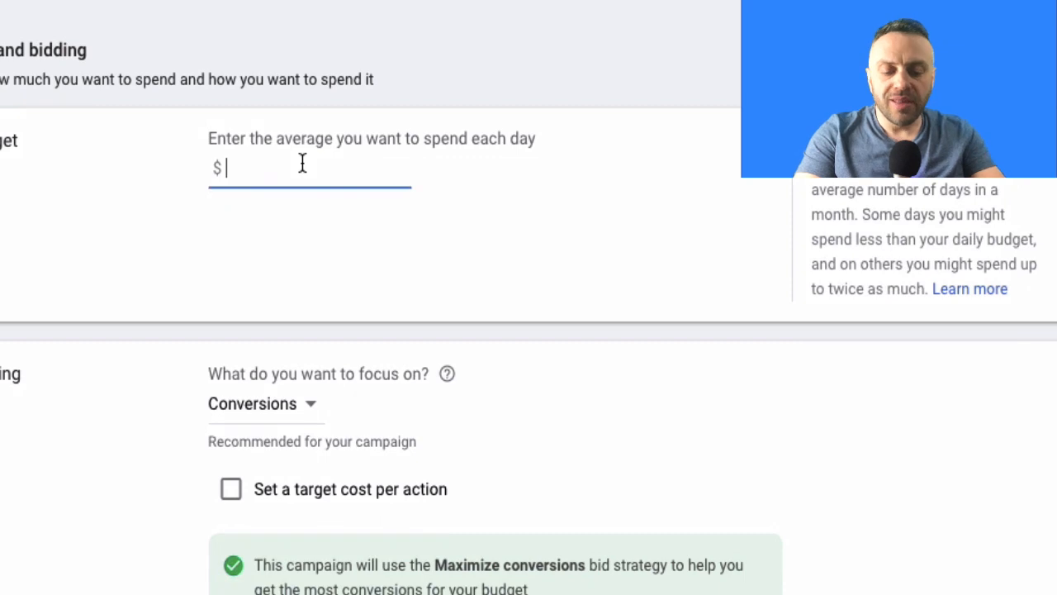
{"action": "type", "text": "10"}
{"action": "left_click", "coordinate": [116, 262]}
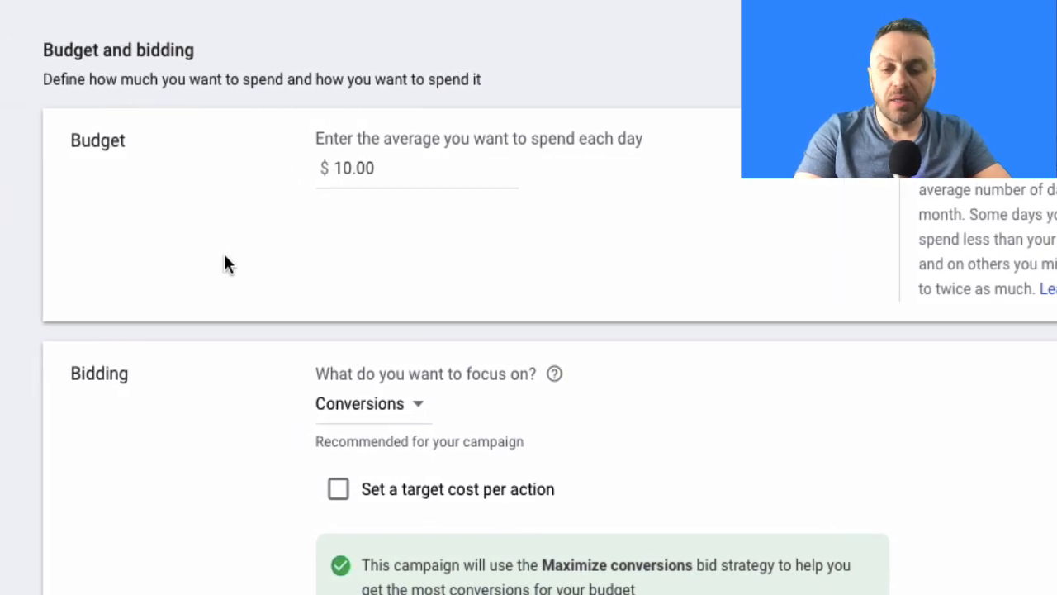
Step: Set the bidding focus to Clicks and continue to the ad group setup
{"action": "scroll", "coordinate": [235, 252], "scroll_direction": "down", "scroll_amount": 3}
{"action": "left_click", "coordinate": [387, 193]}
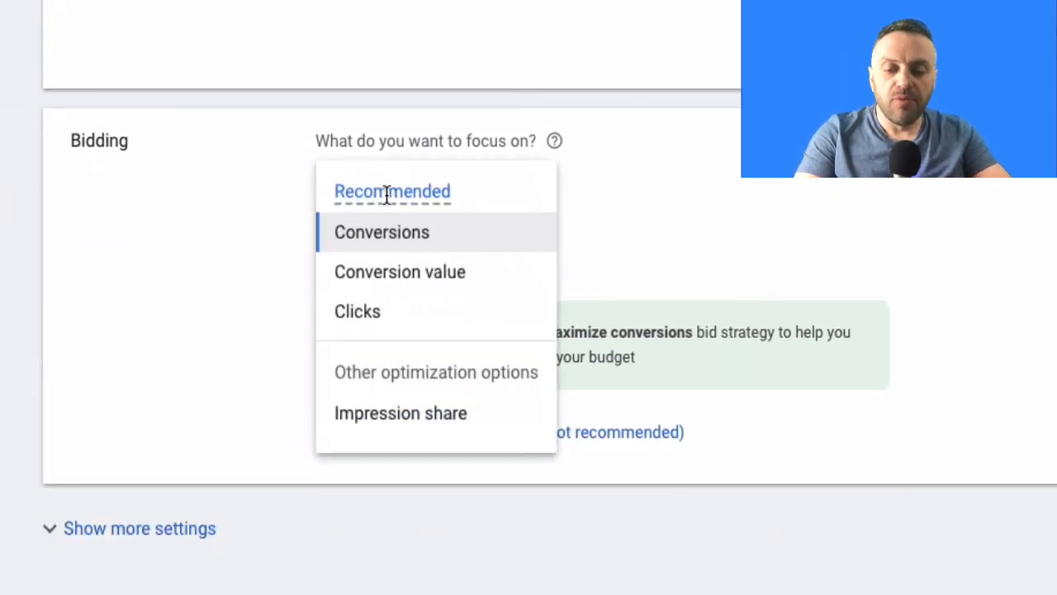
{"action": "left_click", "coordinate": [380, 312]}
{"action": "scroll", "coordinate": [137, 408], "scroll_direction": "down", "scroll_amount": 4}
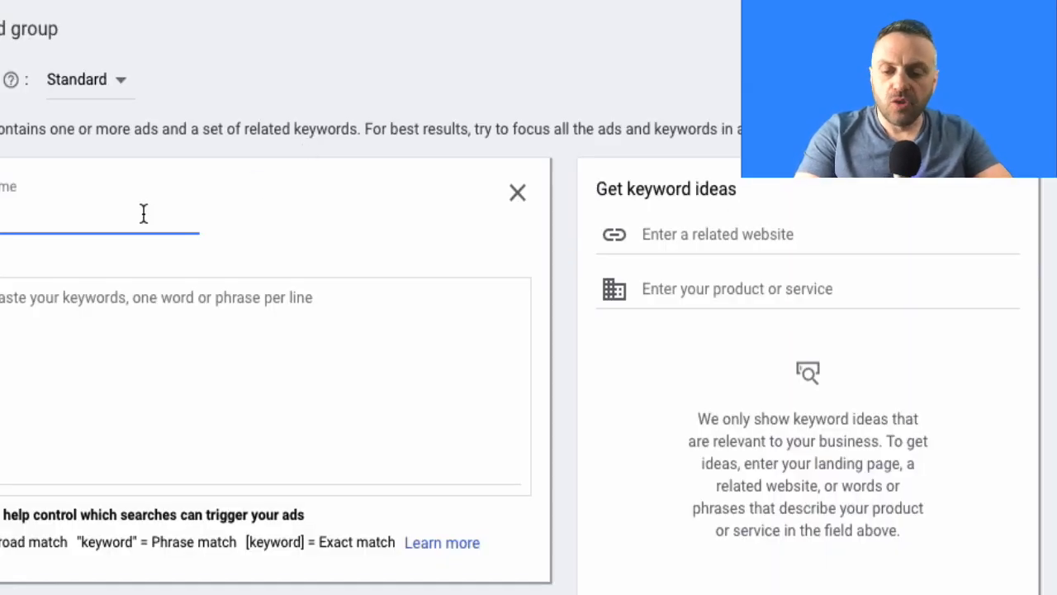
Step: Rename the ad group as AG1
{"action": "left_click", "coordinate": [42, 335]}
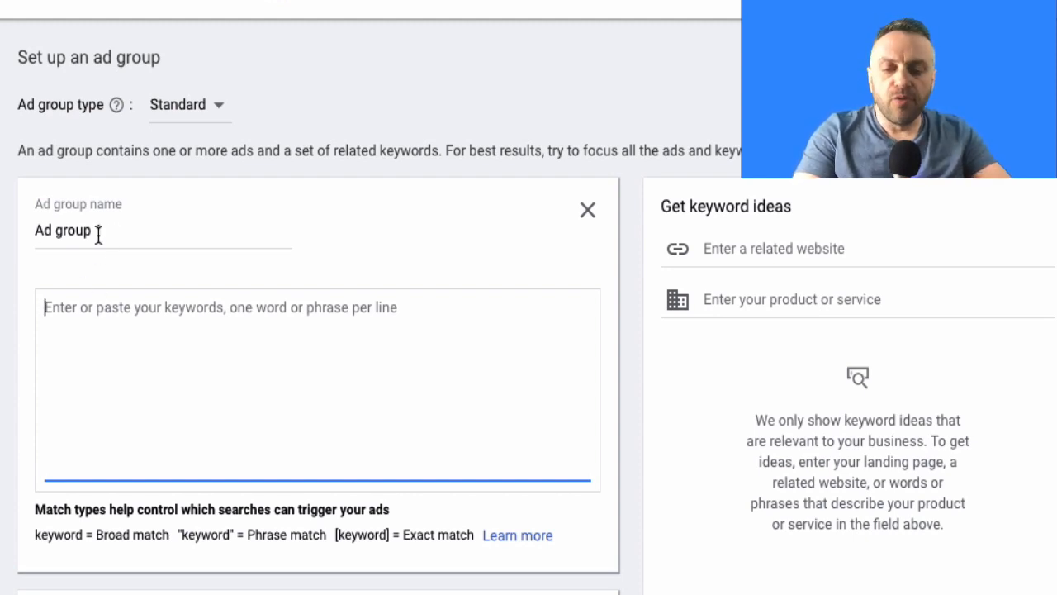
{"action": "left_click", "coordinate": [124, 237]}
{"action": "type", "text": "AG1"}
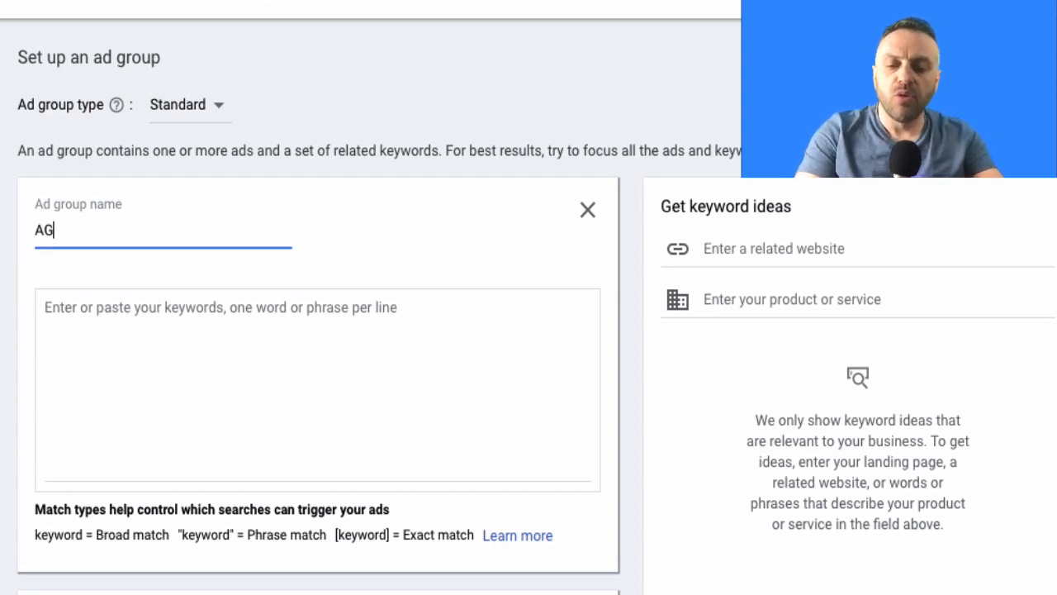
Step: Recheck the landing page and enter the ad group keyword wordpress templates, trying quotation marks for phrase match and removing them
{"action": "left_click", "coordinate": [199, 377]}
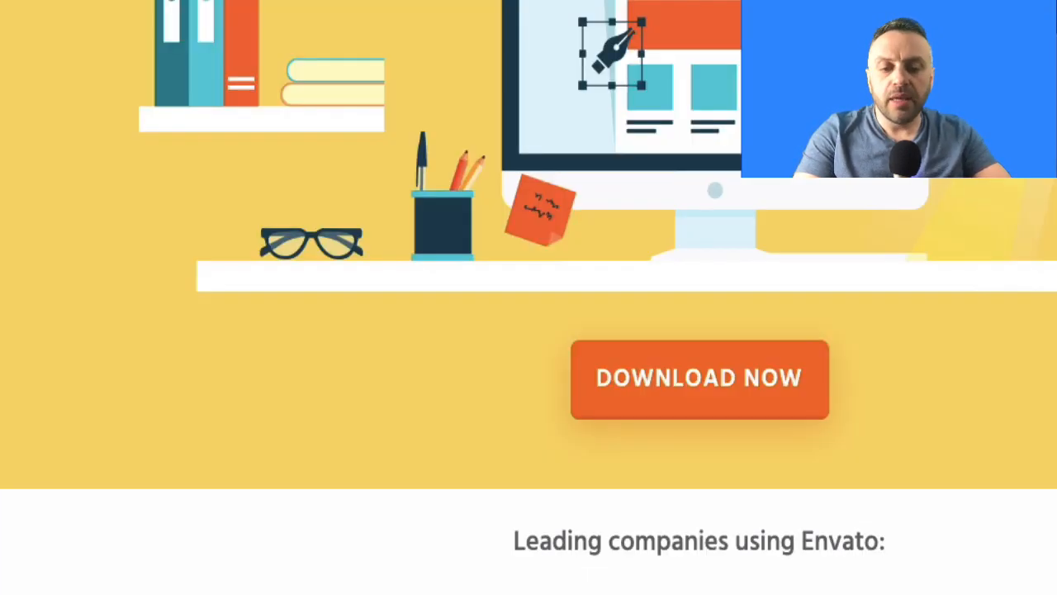
{"action": "scroll", "coordinate": [537, 184], "scroll_direction": "up", "scroll_amount": 5}
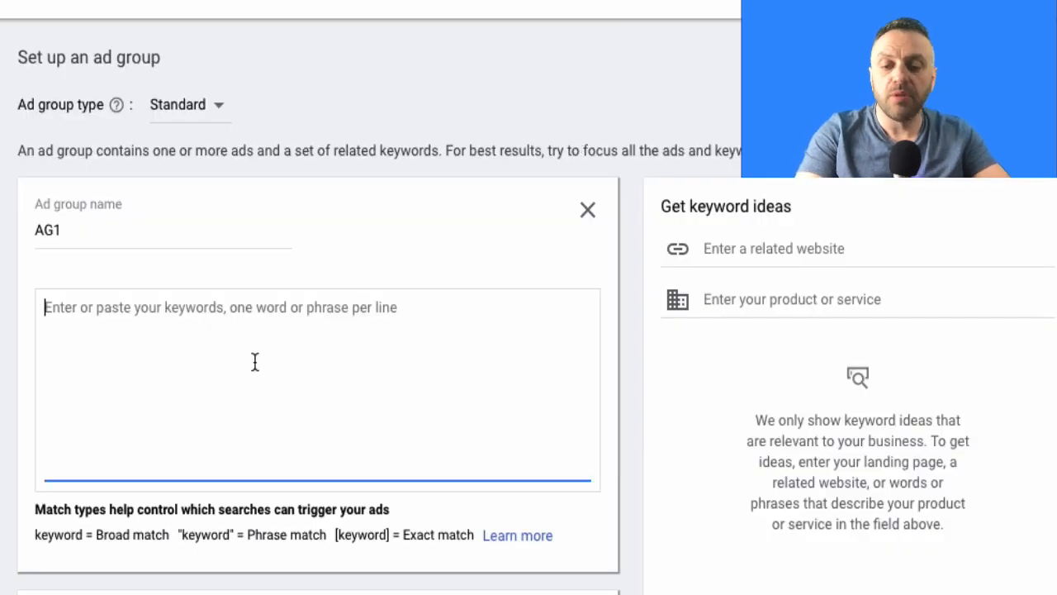
{"action": "scroll", "coordinate": [5, 365], "scroll_direction": "down", "scroll_amount": 1}
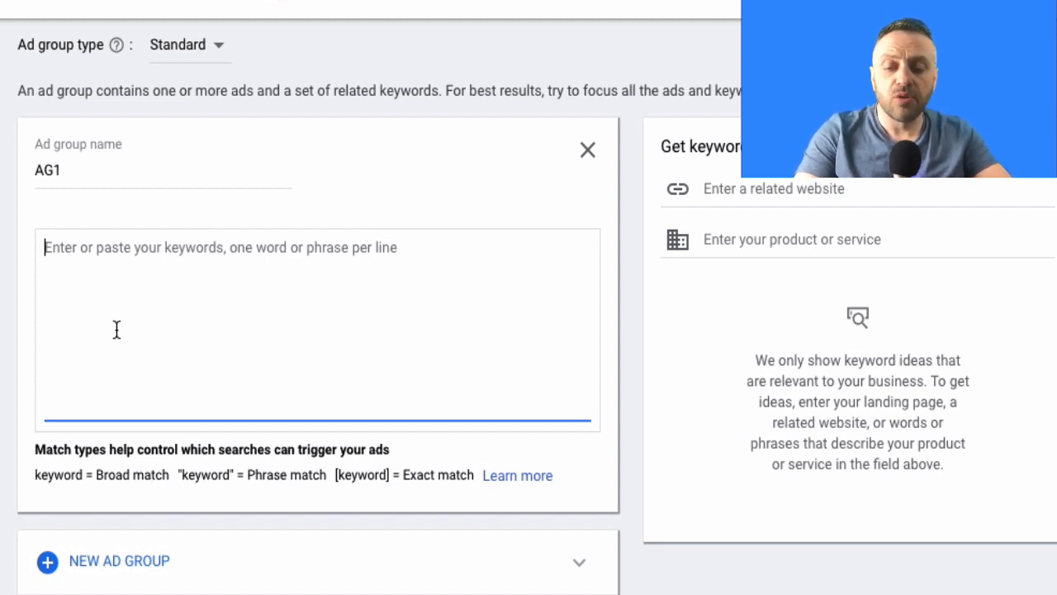
{"action": "type", "text": "wordpre"}
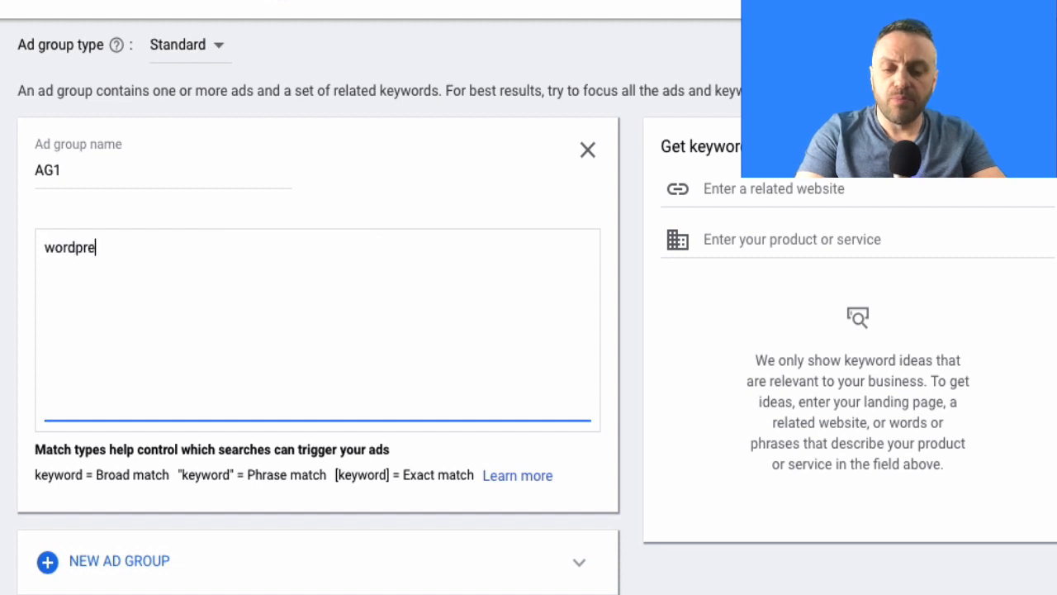
{"action": "type", "text": "ss templates "}
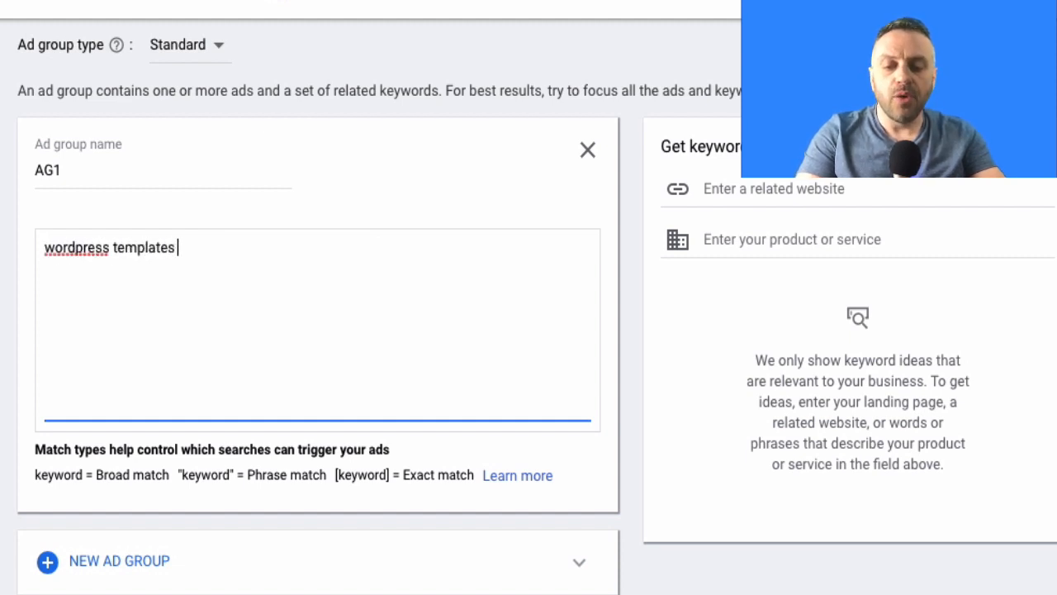
{"action": "type", "text": "\""}
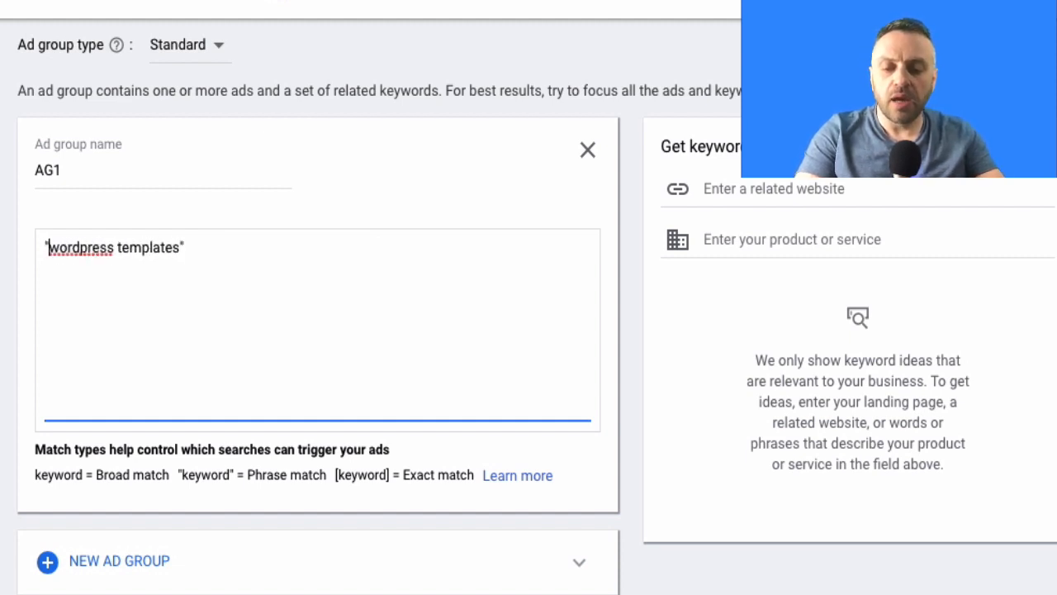
{"action": "key", "text": "BackSpace"}
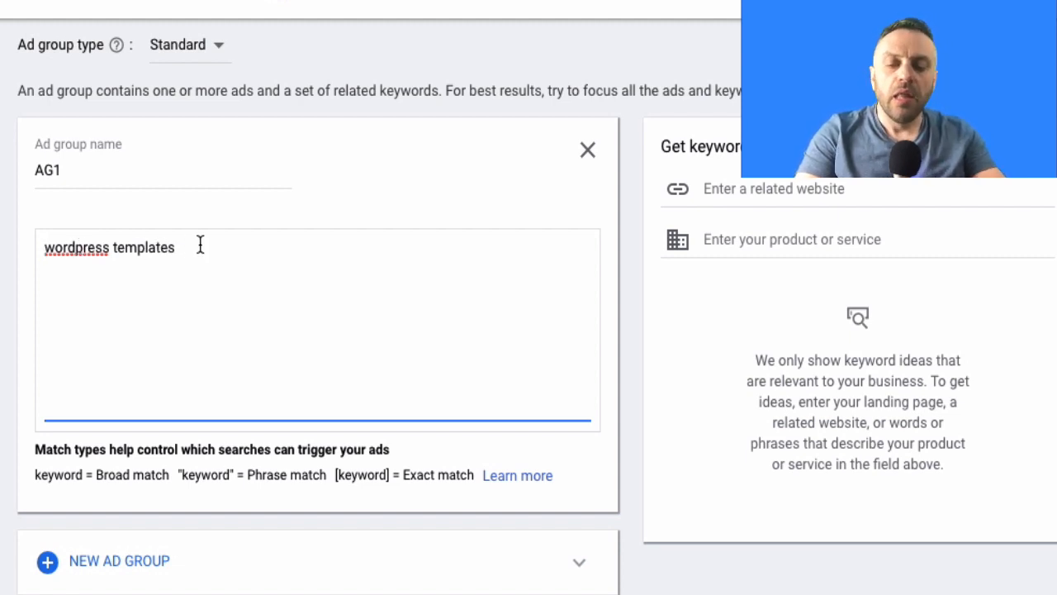
Step: Change the first keyword to wordpress+ templates+ and add the keywords wordpress design, design templates and graphical templates
{"action": "type", "text": "+"}
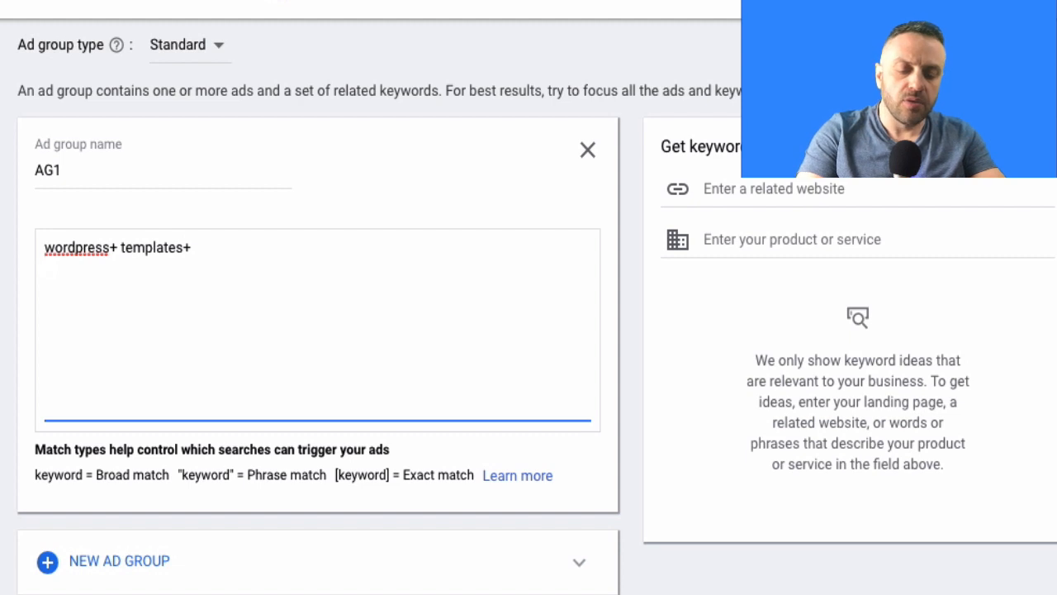
{"action": "type", "text": "s design"}
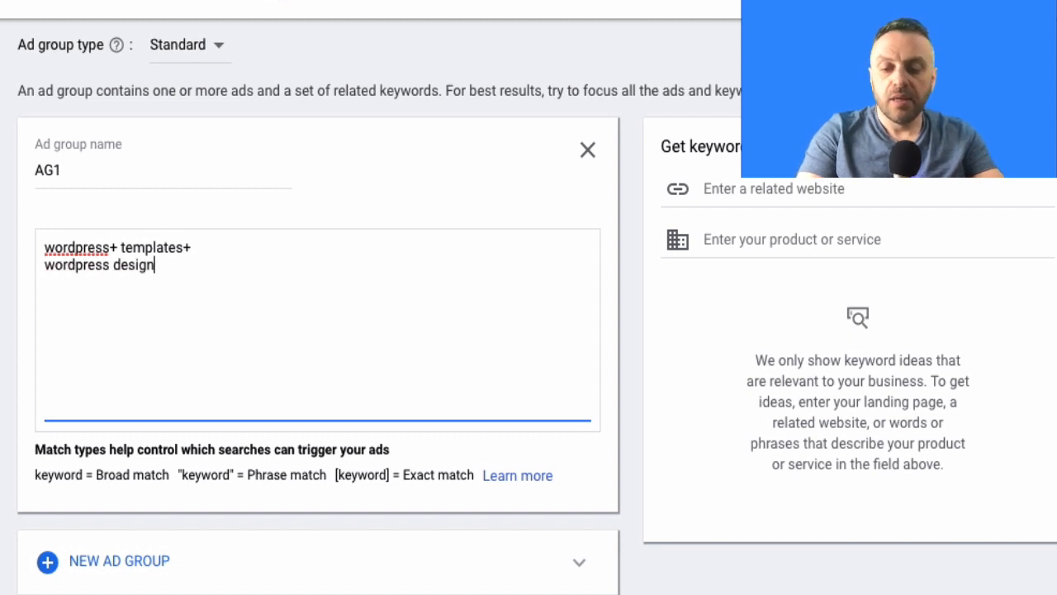
{"action": "key", "text": "Return"}
{"action": "type", "text": "design templates"}
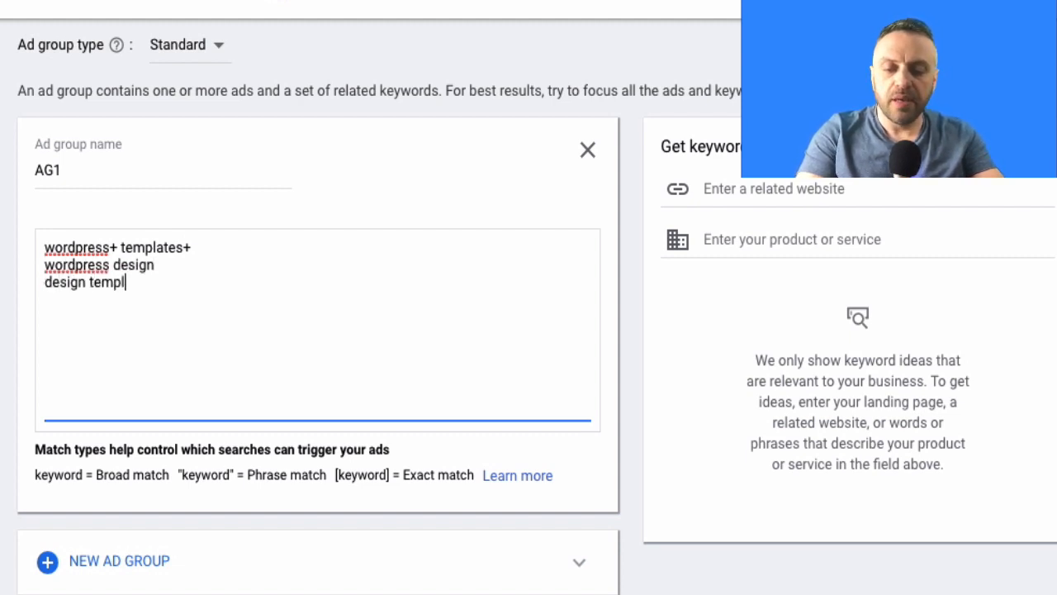
{"action": "key", "text": "Return"}
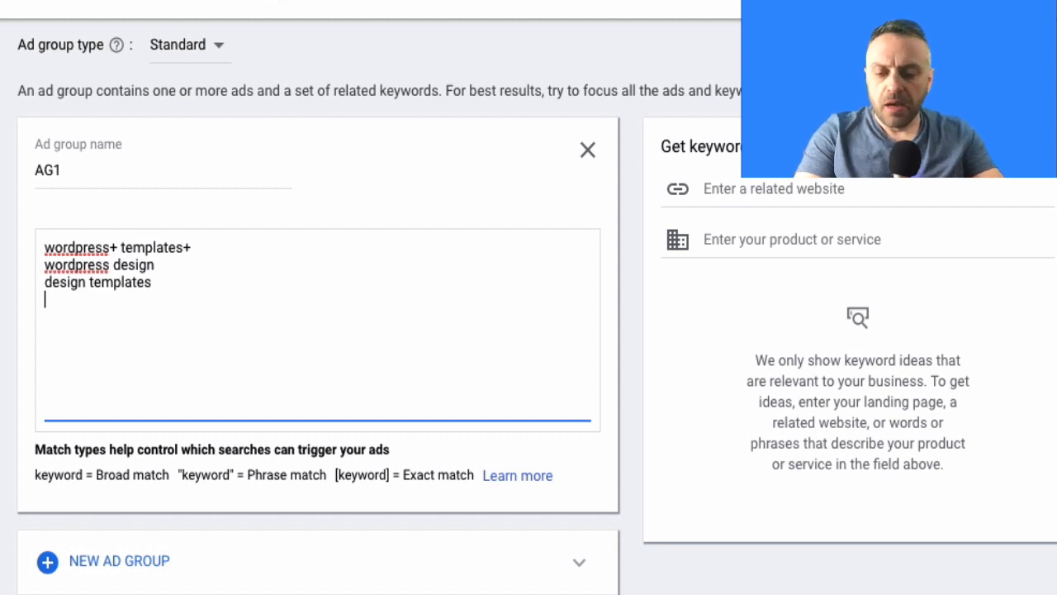
{"action": "type", "text": "graph"}
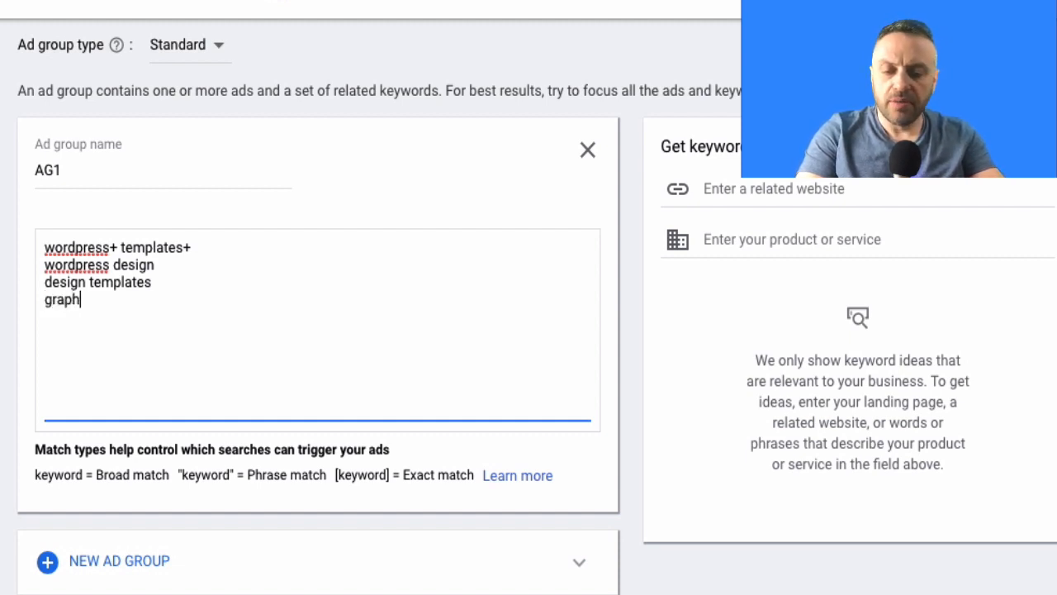
{"action": "type", "text": "ical templates"}
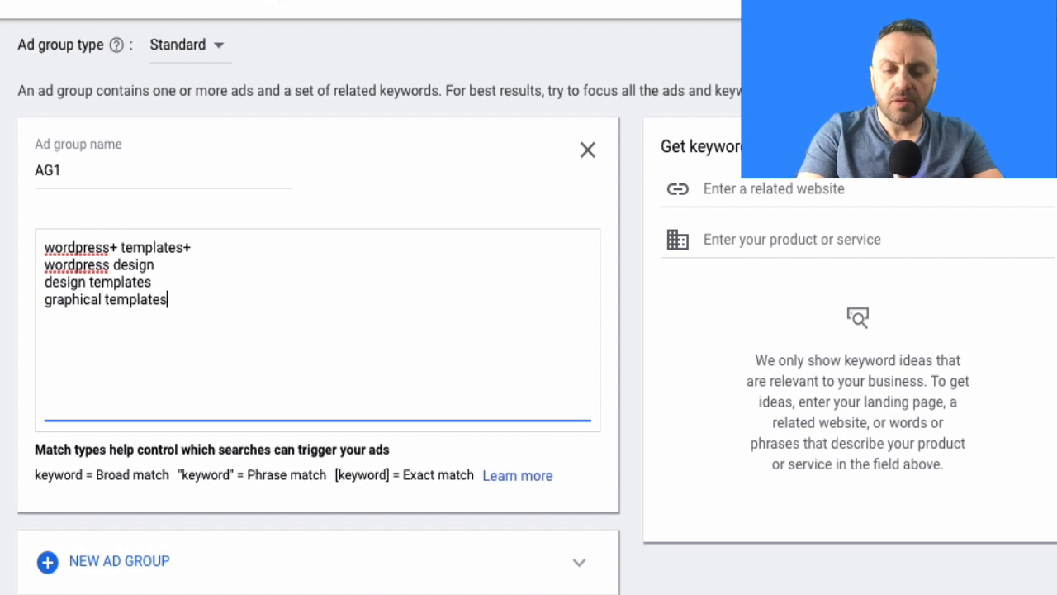
{"action": "key", "text": "Return"}
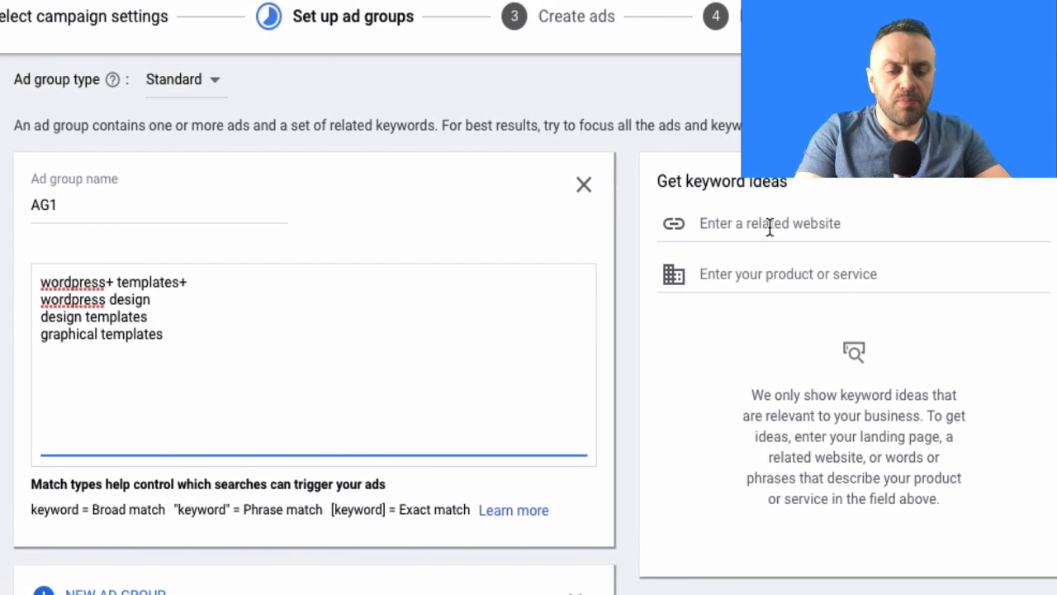
{"action": "left_click", "coordinate": [769, 205]}
{"action": "type", "text": "https://"}
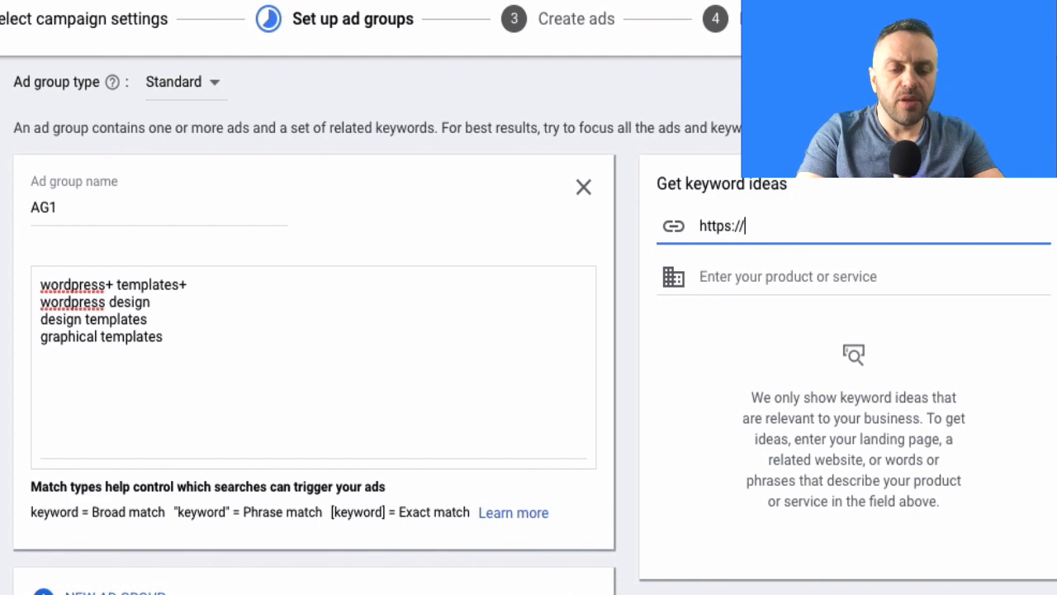
{"action": "key", "text": "BackSpace"}
{"action": "key", "text": "BackSpace"}
{"action": "key", "text": "BackSpace"}
{"action": "key", "text": "BackSpace"}
{"action": "key", "text": "BackSpace"}
{"action": "key", "text": "BackSpace"}
{"action": "key", "text": "BackSpace"}
{"action": "key", "text": "BackSpace"}
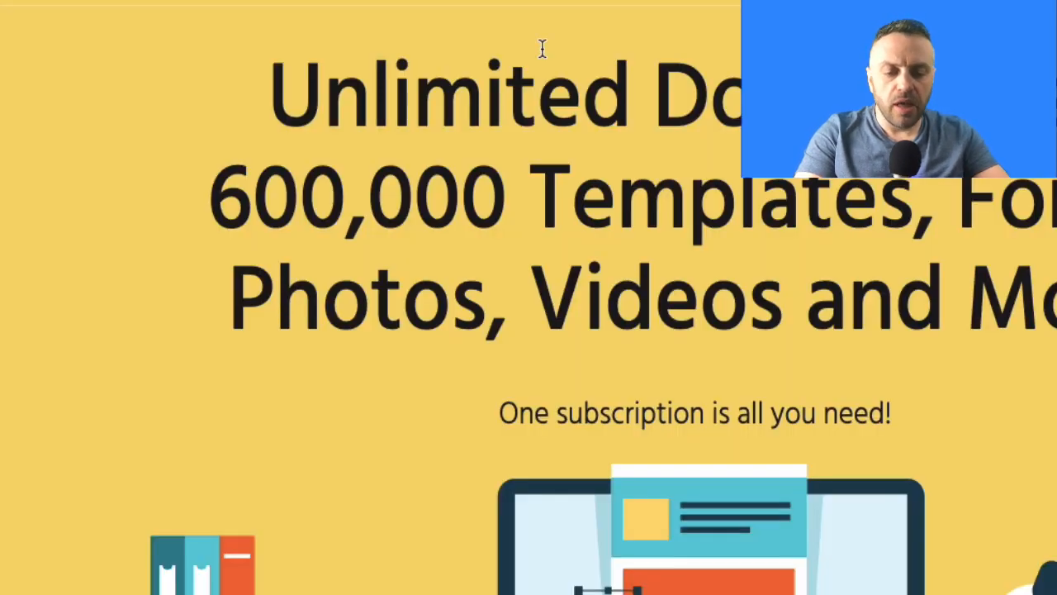
{"action": "scroll", "coordinate": [543, 47], "scroll_direction": "down", "scroll_amount": 10}
{"action": "scroll", "coordinate": [541, 47], "scroll_direction": "up", "scroll_amount": 5}
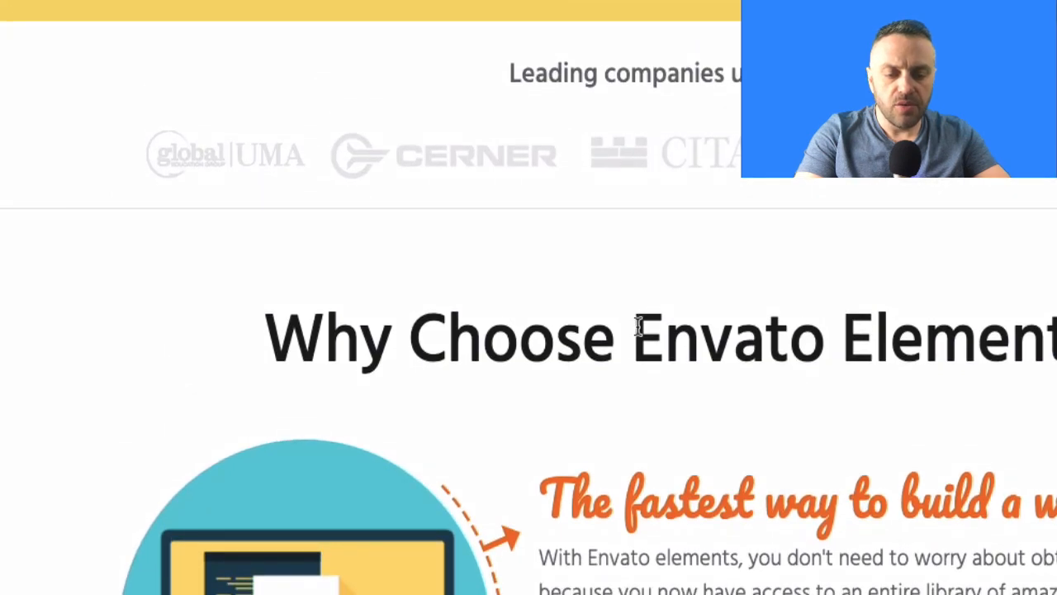
{"action": "left_click_drag", "start_coordinate": [633, 332], "coordinate": [1056, 339]}
{"action": "key", "text": "super+c"}
{"action": "key", "text": "super+t"}
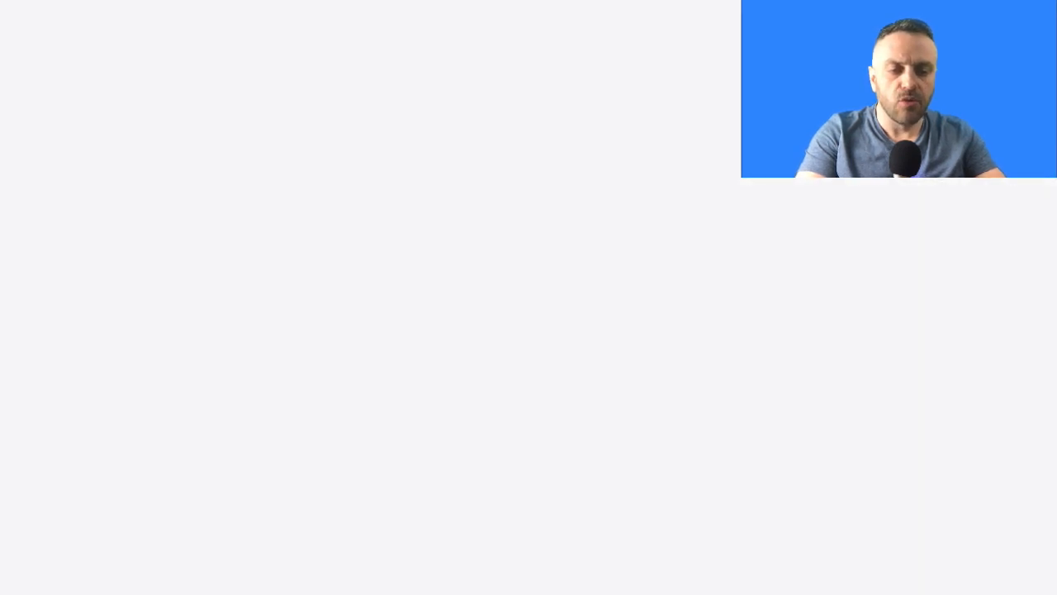
{"action": "key", "text": "super+v"}
{"action": "key", "text": "Return"}
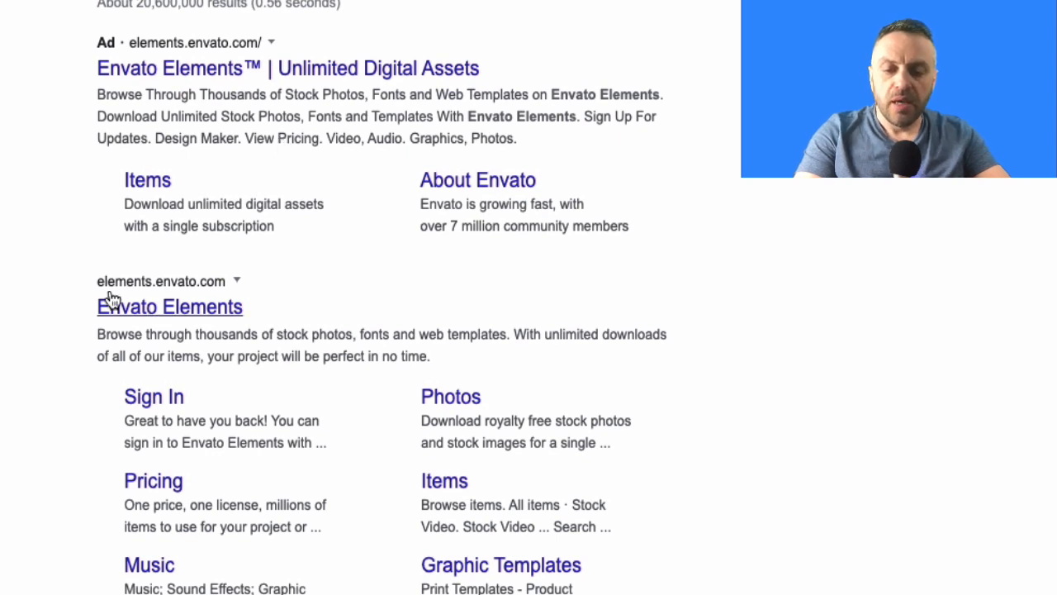
{"action": "left_click", "coordinate": [198, 307]}
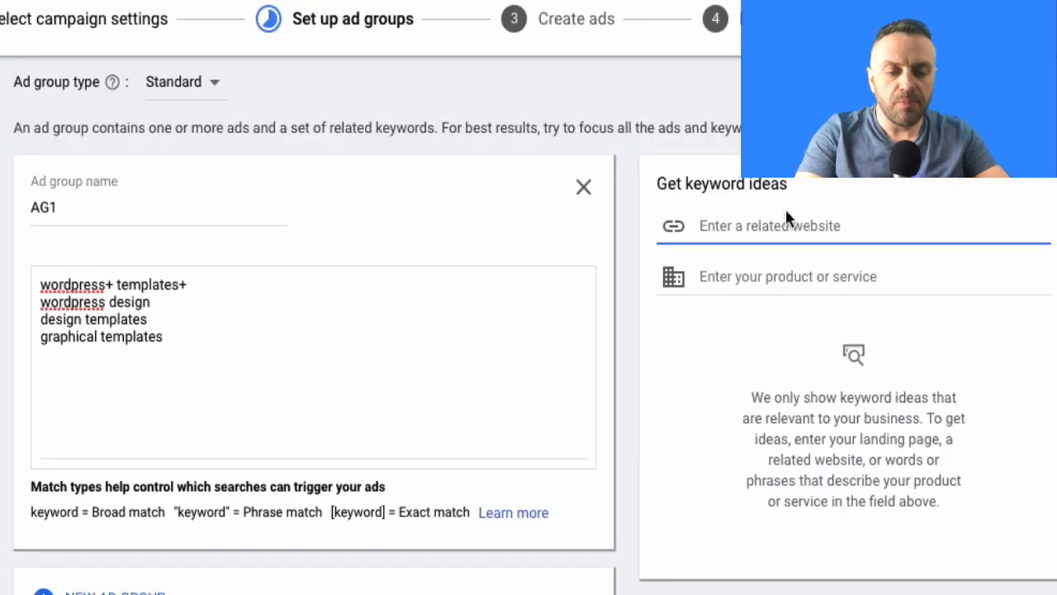
{"action": "key", "text": "ctrl+v"}
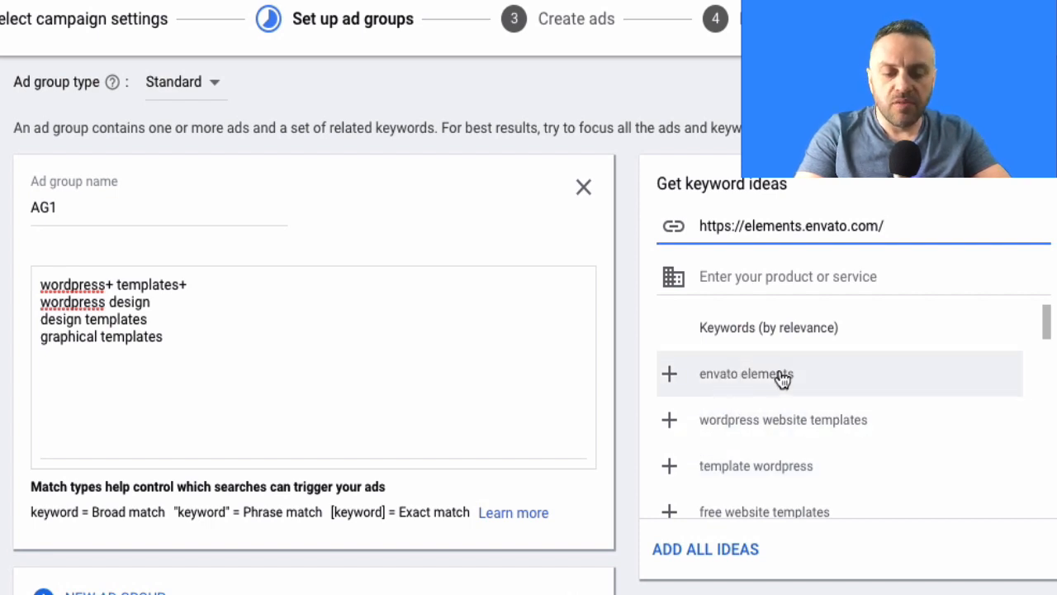
Step: Add the suggested keywords wordpress website templates, free website templates, template wordpress, web templates, wordpress templates, plantillas wordpress and website templates free download
{"action": "left_click", "coordinate": [669, 421]}
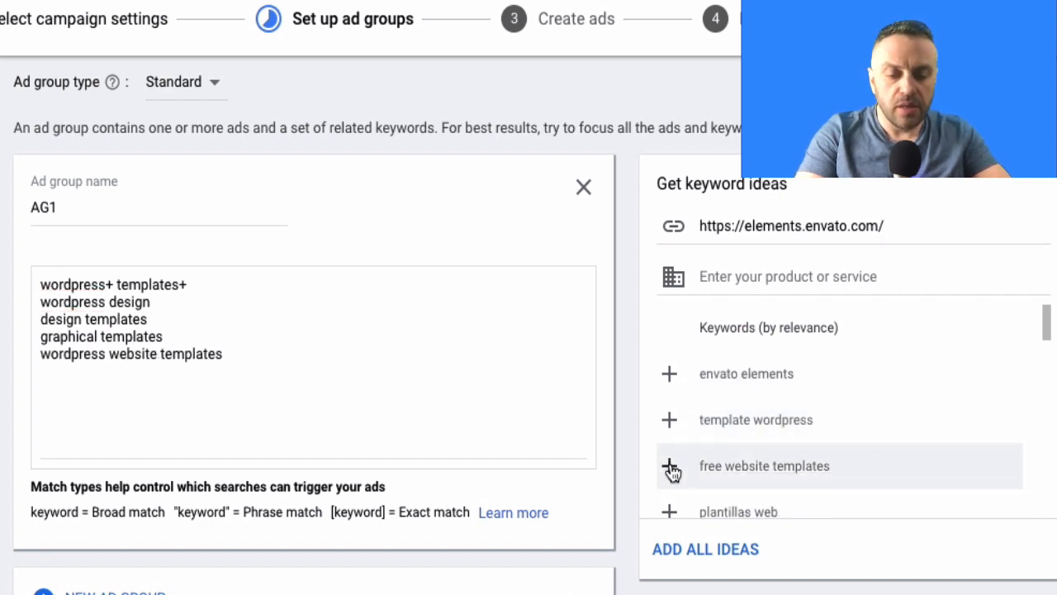
{"action": "left_click", "coordinate": [669, 467]}
{"action": "left_click", "coordinate": [671, 437]}
{"action": "scroll", "coordinate": [670, 433], "scroll_direction": "down", "scroll_amount": 1}
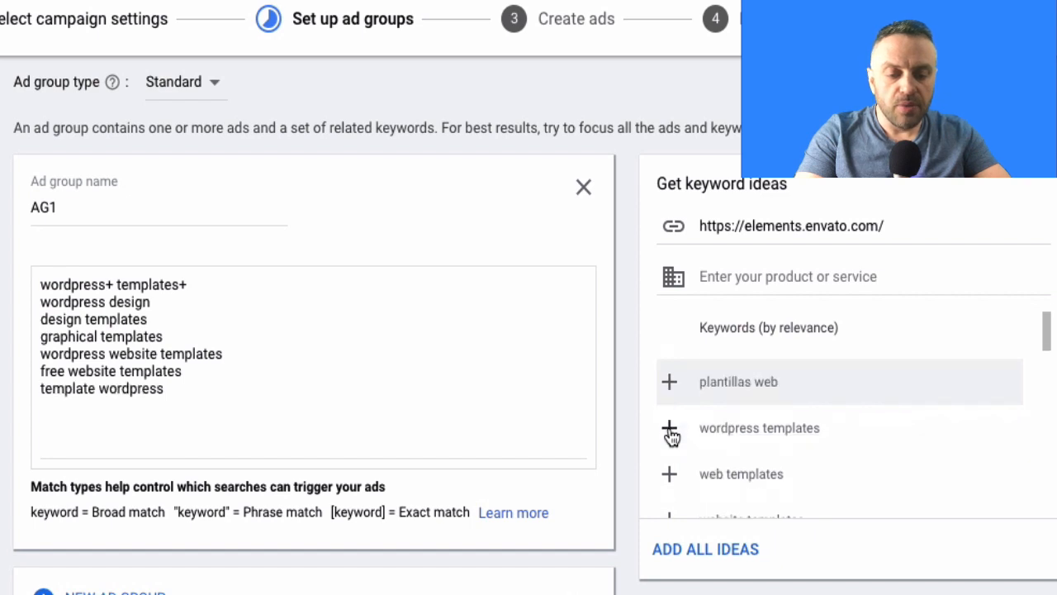
{"action": "left_click", "coordinate": [672, 469]}
{"action": "left_click", "coordinate": [670, 424]}
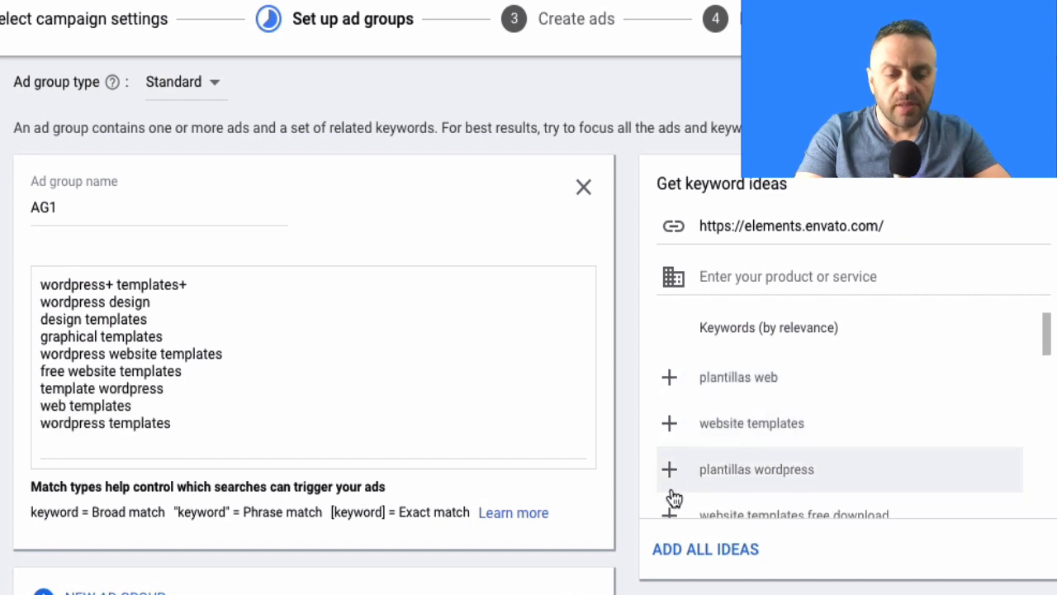
{"action": "left_click", "coordinate": [669, 471]}
{"action": "scroll", "coordinate": [669, 477], "scroll_direction": "down", "scroll_amount": 1}
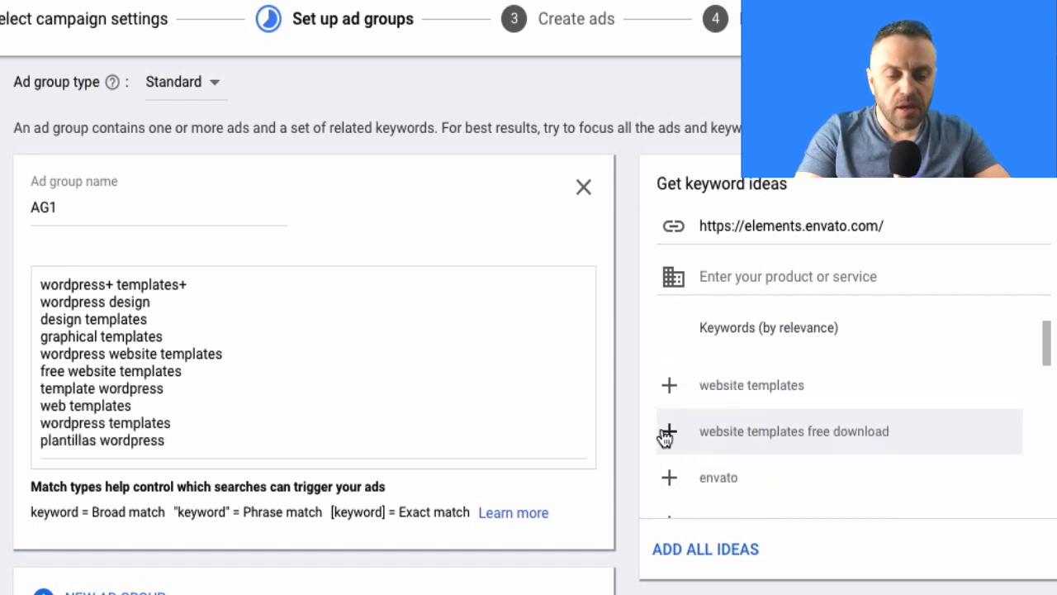
{"action": "left_click", "coordinate": [670, 434]}
{"action": "scroll", "coordinate": [667, 436], "scroll_direction": "down", "scroll_amount": 1}
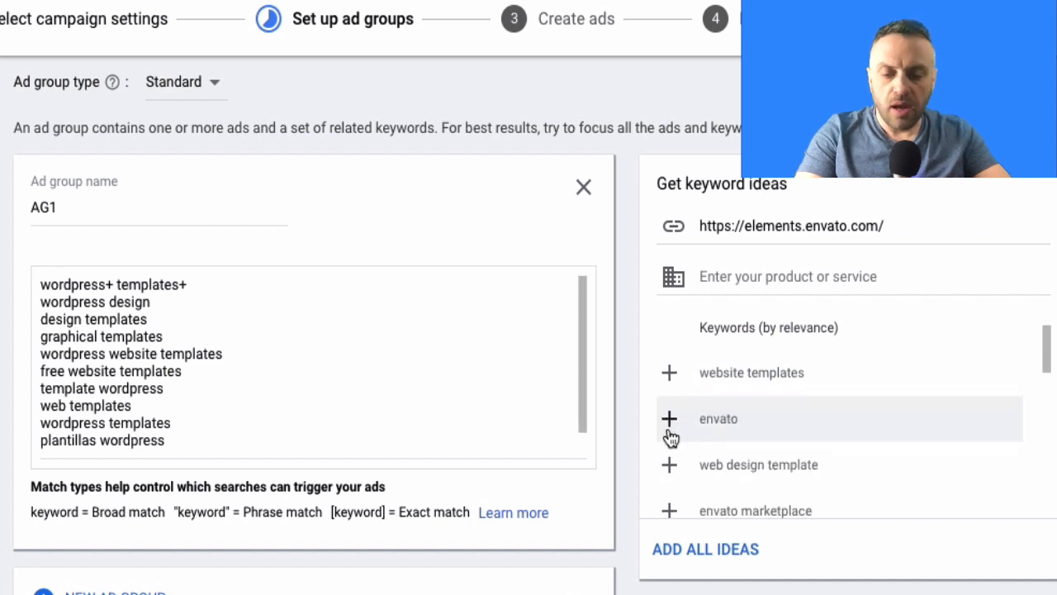
Step: Shorten the last keyword in the list, website templates free download, to website templates
{"action": "scroll", "coordinate": [221, 403], "scroll_direction": "up", "scroll_amount": 1}
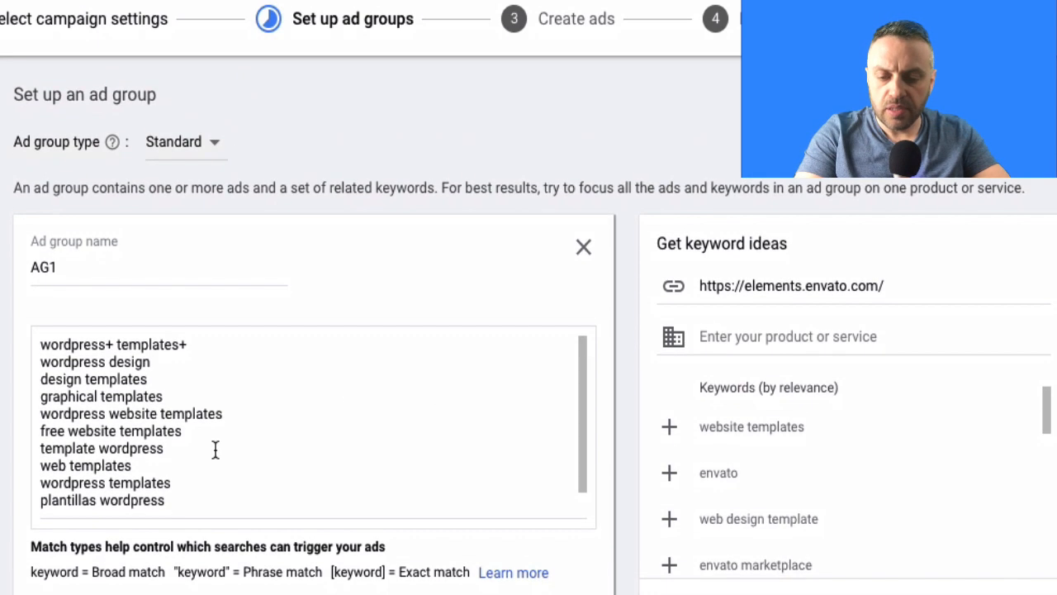
{"action": "scroll", "coordinate": [215, 449], "scroll_direction": "down", "scroll_amount": 1}
{"action": "scroll", "coordinate": [231, 393], "scroll_direction": "down", "scroll_amount": 1}
{"action": "left_click", "coordinate": [272, 449]}
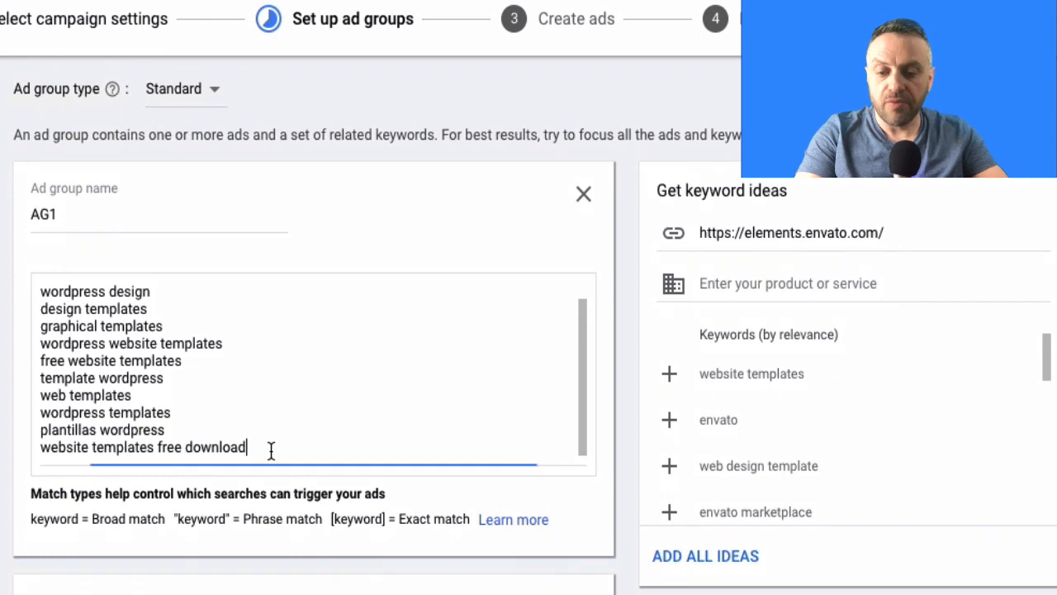
{"action": "key", "text": "BackSpace"}
{"action": "key", "text": "BackSpace"}
{"action": "key", "text": "BackSpace"}
{"action": "key", "text": "BackSpace"}
{"action": "key", "text": "BackSpace"}
{"action": "key", "text": "BackSpace"}
{"action": "key", "text": "BackSpace"}
{"action": "key", "text": "BackSpace"}
{"action": "key", "text": "BackSpace"}
{"action": "key", "text": "BackSpace"}
{"action": "key", "text": "BackSpace"}
{"action": "key", "text": "BackSpace"}
{"action": "key", "text": "BackSpace"}
Step: Remove the keyword free website templates and its empty line from the list
{"action": "scroll", "coordinate": [178, 363], "scroll_direction": "up", "scroll_amount": 2}
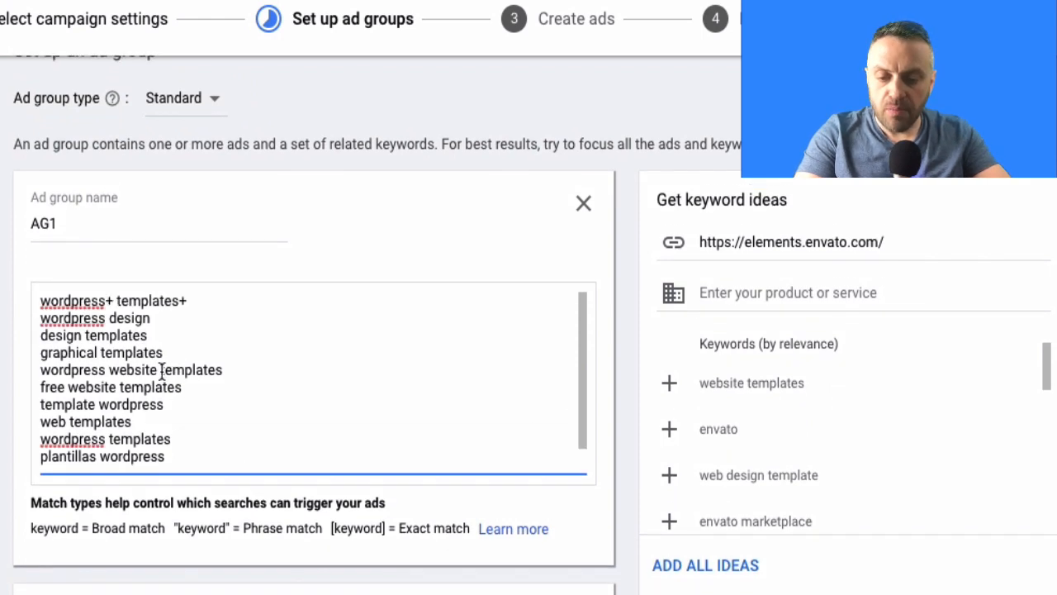
{"action": "double_click", "coordinate": [52, 385]}
{"action": "key", "text": "shift+End"}
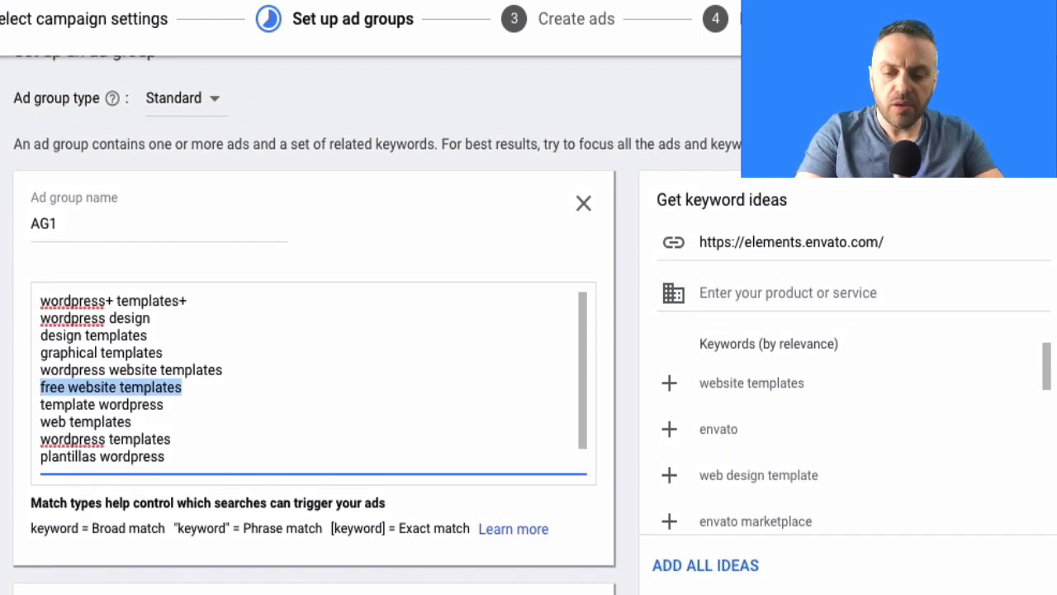
{"action": "key", "text": "BackSpace"}
{"action": "key", "text": "BackSpace"}
Step: Add the suggested keywords web design template, templates web, template html5, wordpress themes and template site
{"action": "scroll", "coordinate": [758, 489], "scroll_direction": "down", "scroll_amount": 1}
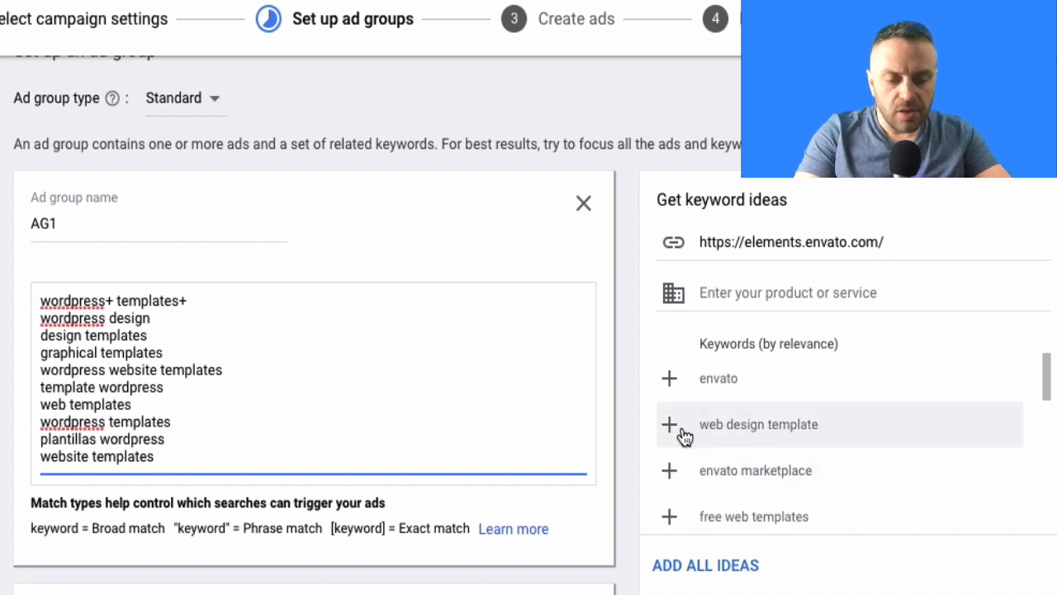
{"action": "left_click", "coordinate": [669, 426]}
{"action": "scroll", "coordinate": [712, 451], "scroll_direction": "down", "scroll_amount": 2}
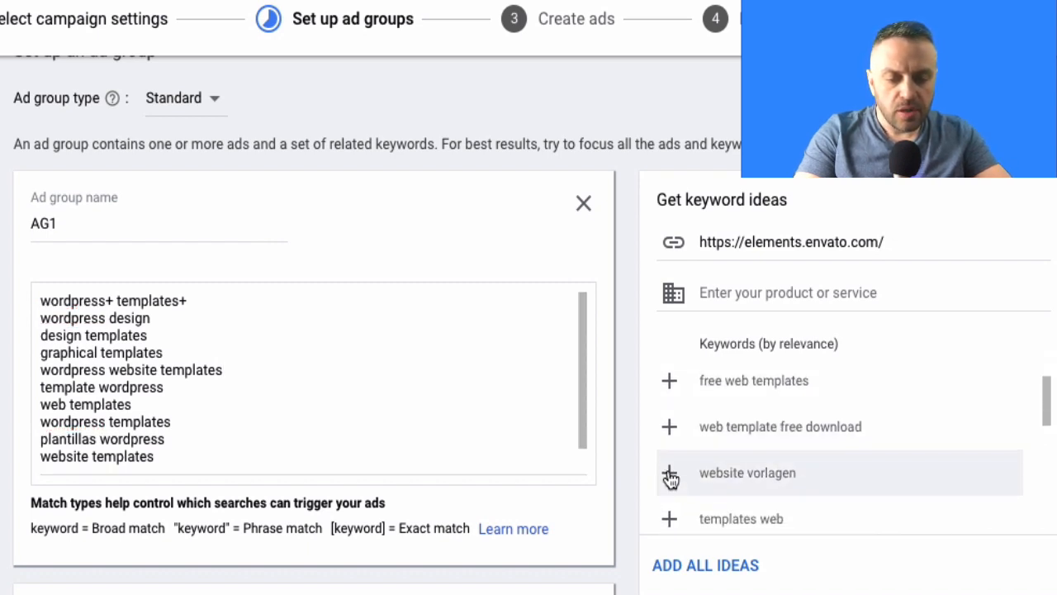
{"action": "scroll", "coordinate": [667, 492], "scroll_direction": "down", "scroll_amount": 1}
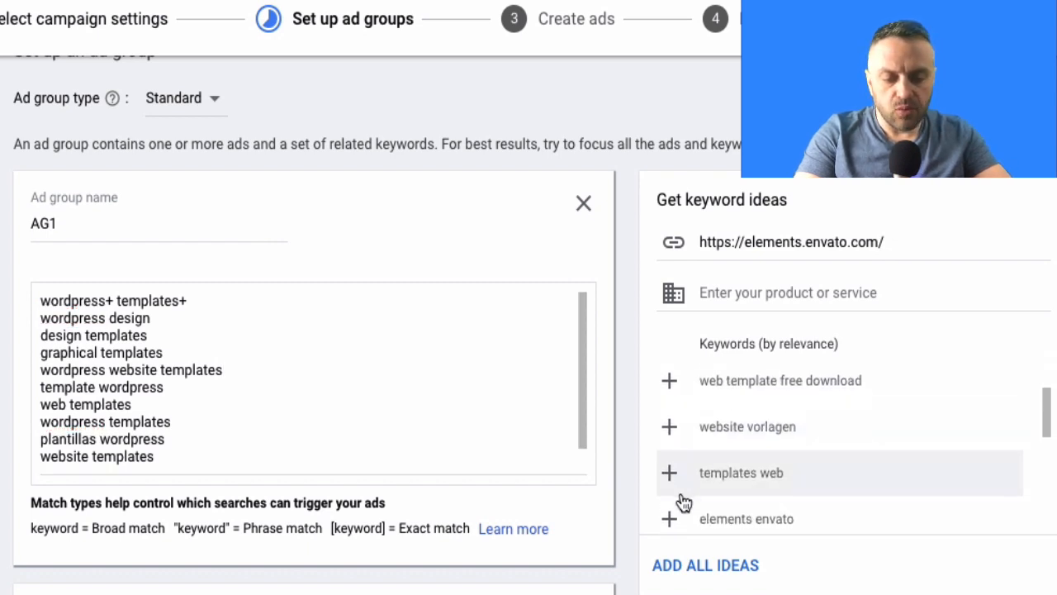
{"action": "scroll", "coordinate": [679, 495], "scroll_direction": "down", "scroll_amount": 1}
{"action": "left_click", "coordinate": [671, 435]}
{"action": "scroll", "coordinate": [669, 434], "scroll_direction": "down", "scroll_amount": 1}
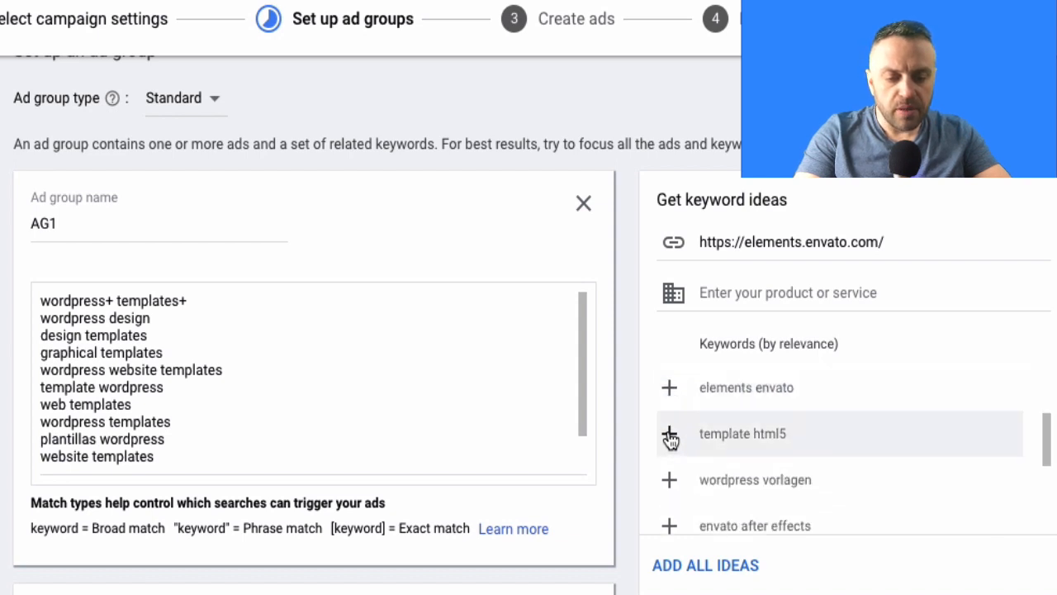
{"action": "left_click", "coordinate": [670, 437]}
{"action": "scroll", "coordinate": [670, 438], "scroll_direction": "down", "scroll_amount": 3}
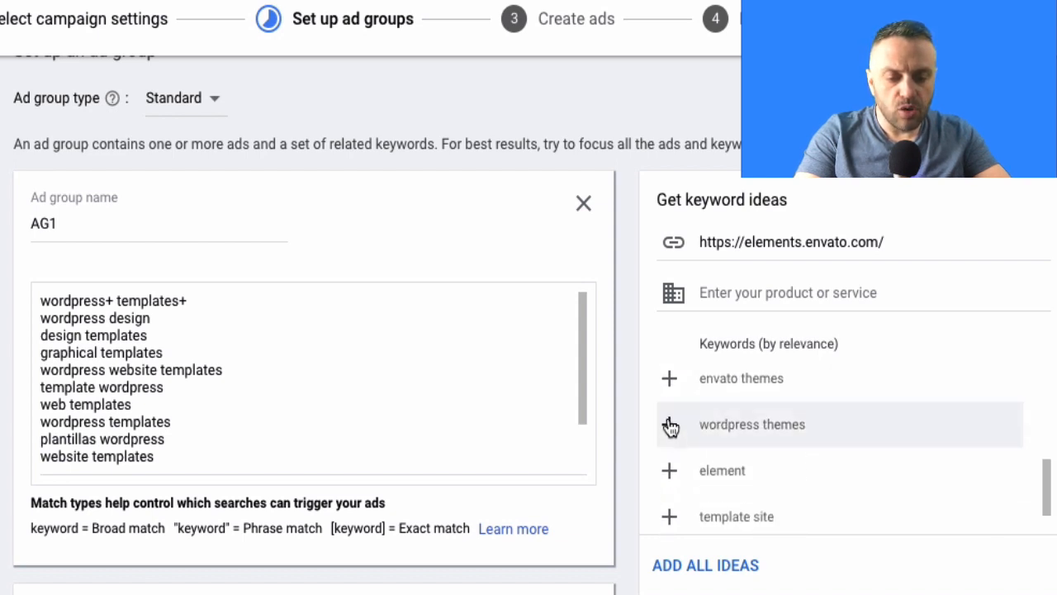
{"action": "left_click", "coordinate": [670, 425]}
{"action": "left_click", "coordinate": [672, 451]}
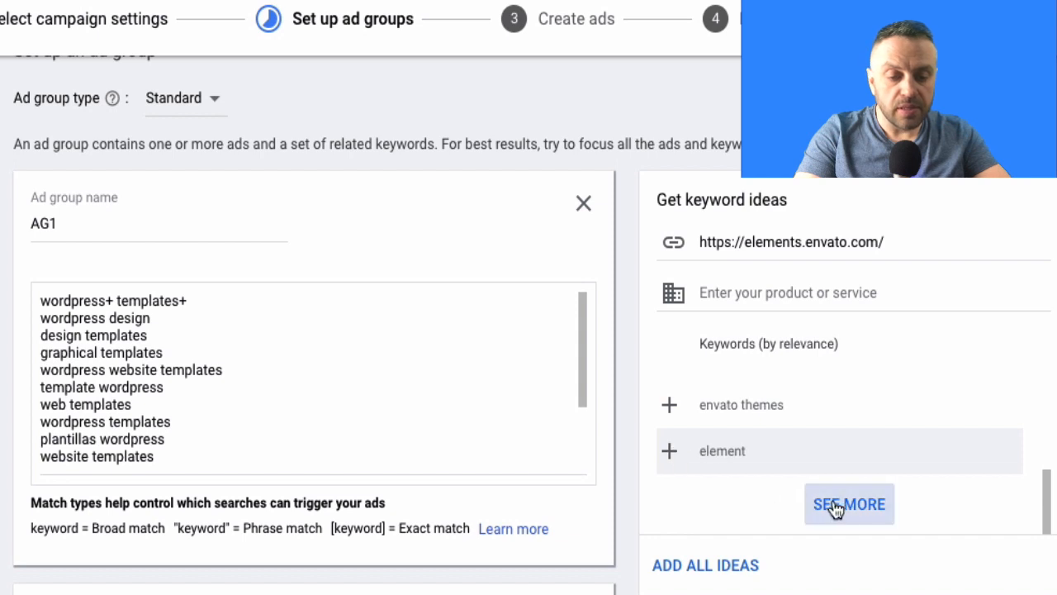
Step: Load more keyword ideas and add the suggestion wordpress designs to the ad group
{"action": "left_click", "coordinate": [854, 505]}
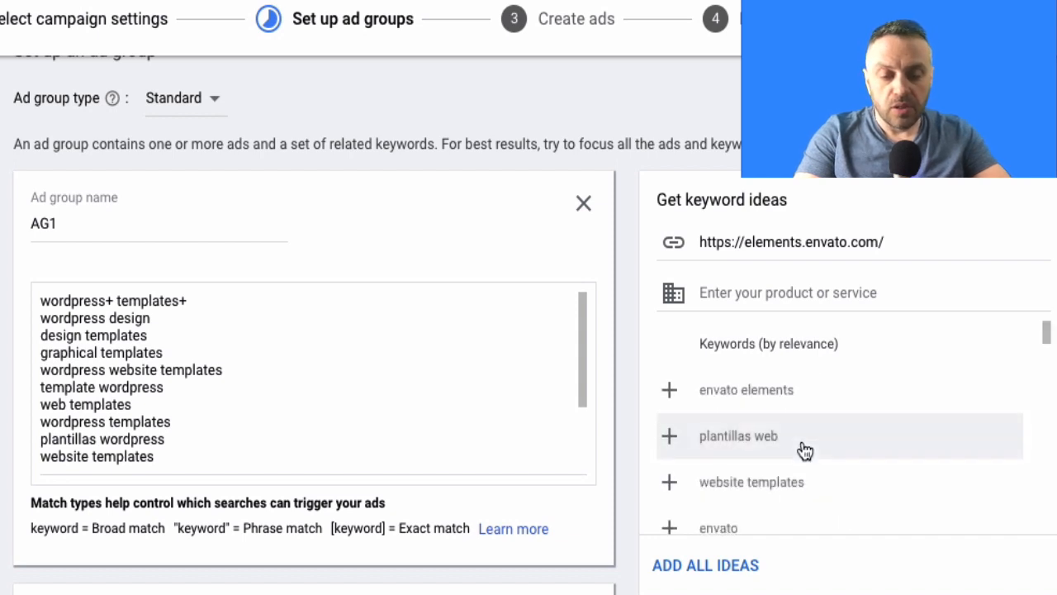
{"action": "scroll", "coordinate": [803, 449], "scroll_direction": "down", "scroll_amount": 2}
{"action": "scroll", "coordinate": [806, 450], "scroll_direction": "down", "scroll_amount": 4}
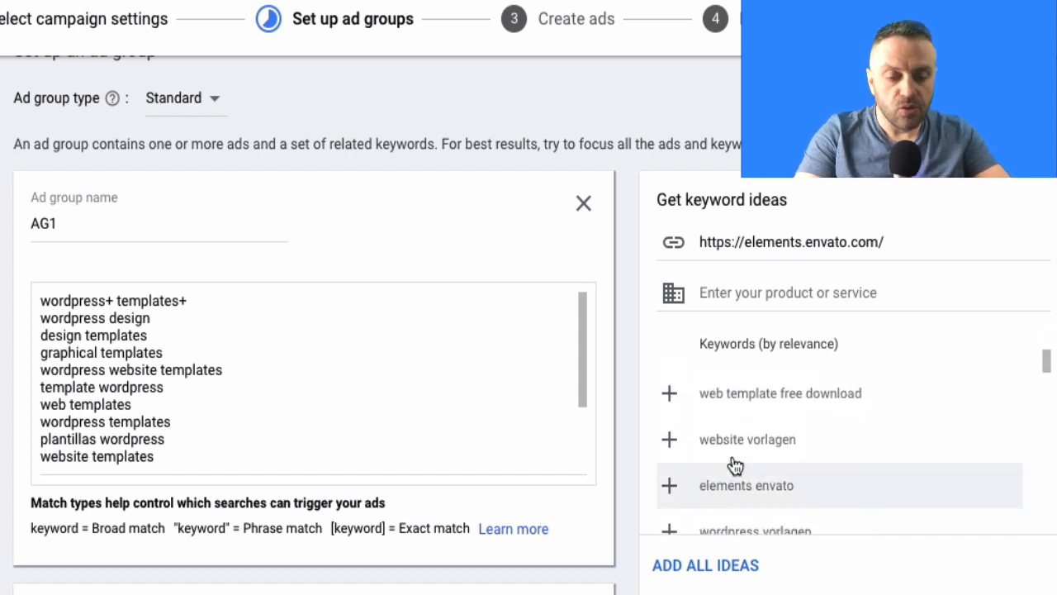
{"action": "scroll", "coordinate": [722, 460], "scroll_direction": "down", "scroll_amount": 7}
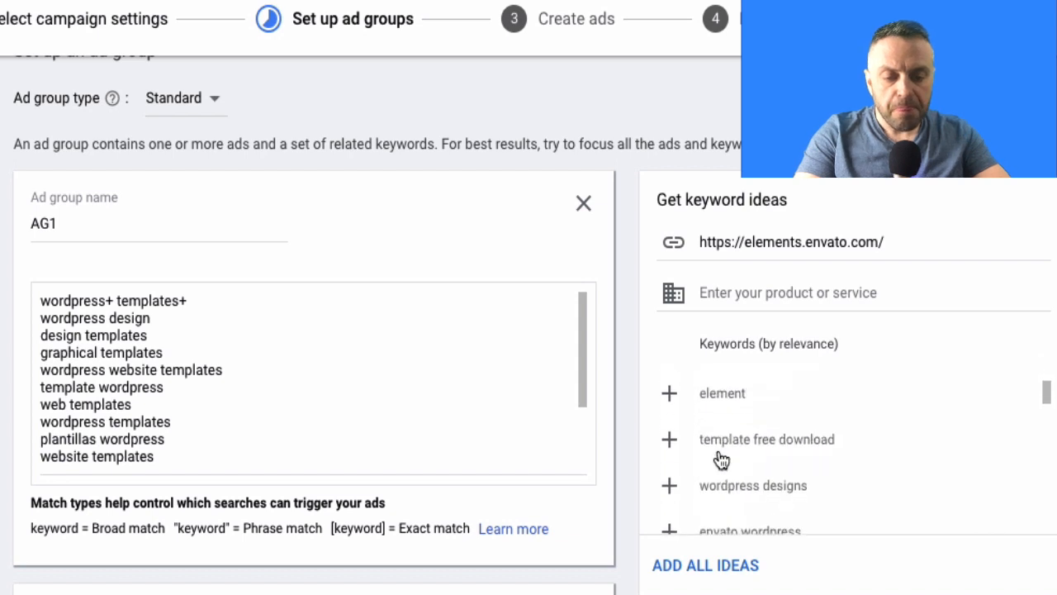
{"action": "left_click", "coordinate": [670, 430]}
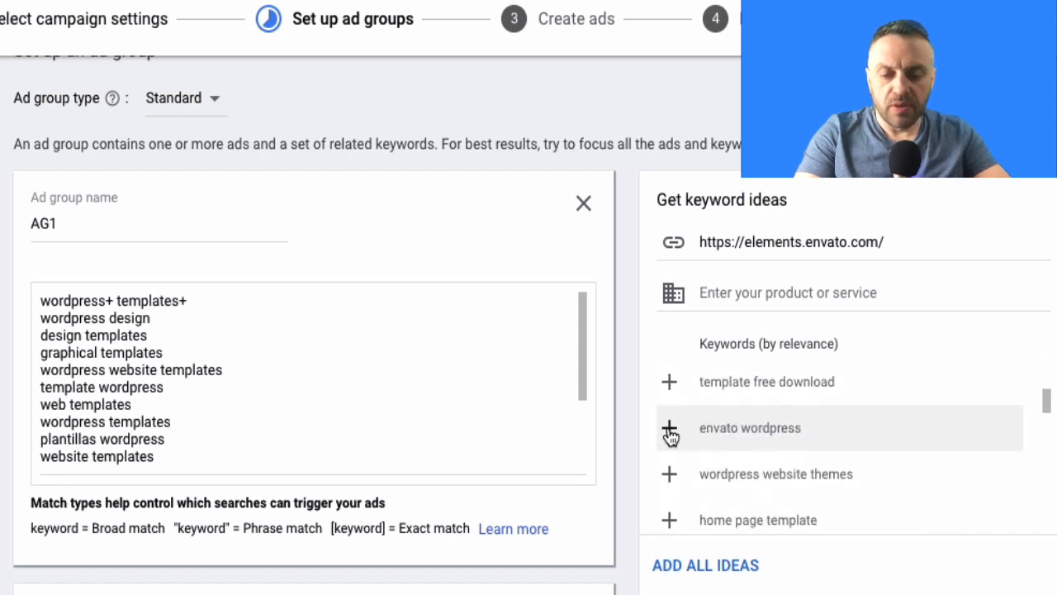
Step: Copy AG1's whole keyword list, then search Google for keyword toaster and open the Keywords Toaster site
{"action": "left_click", "coordinate": [295, 414]}
{"action": "key", "text": "ctrl+a"}
{"action": "key", "text": "ctrl+c"}
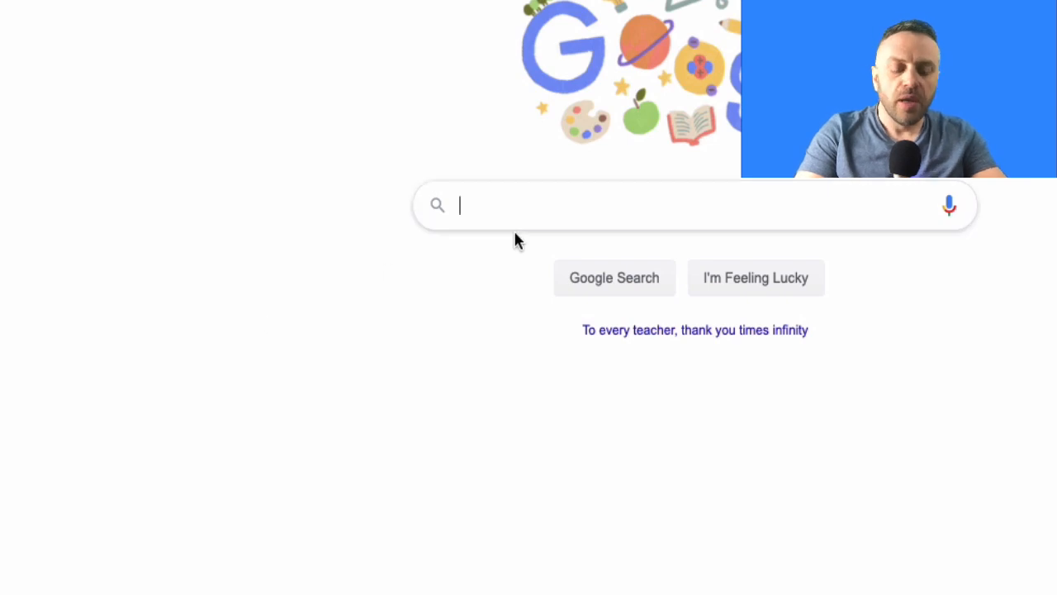
{"action": "type", "text": "keyword toaster"}
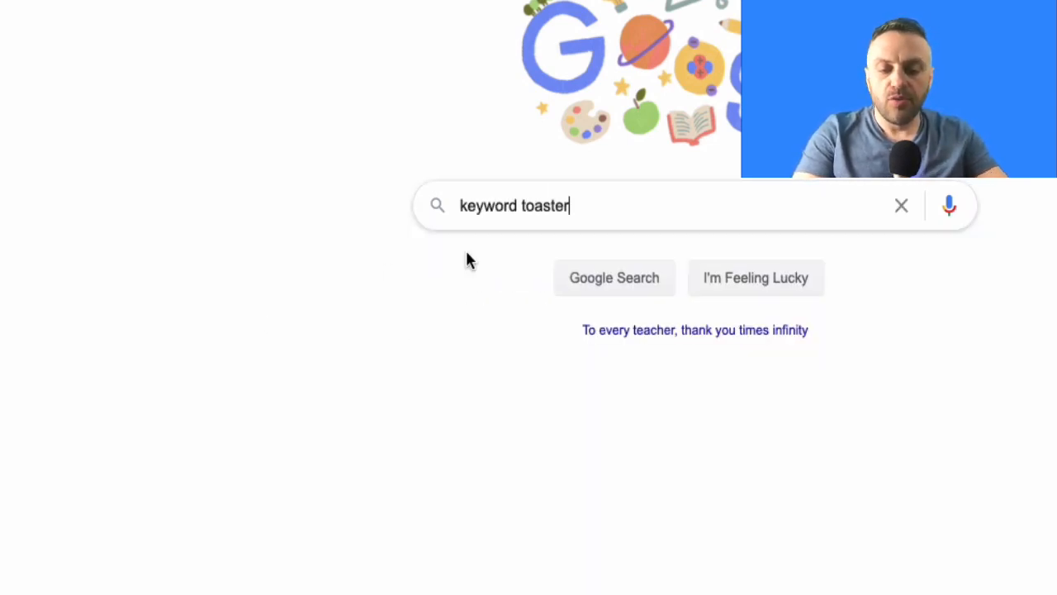
{"action": "key", "text": "Return"}
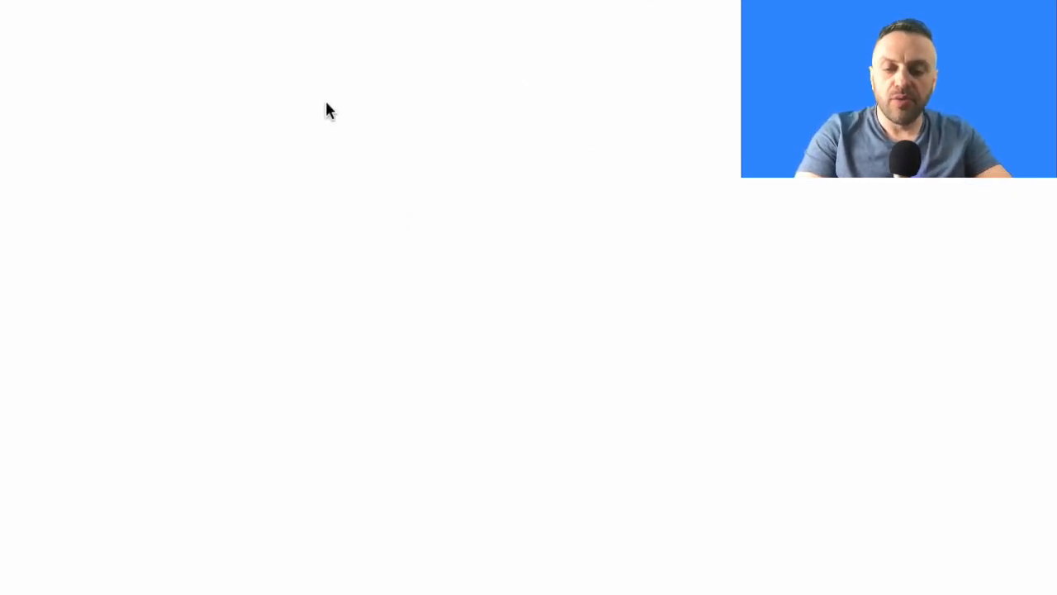
{"action": "left_click", "coordinate": [198, 73]}
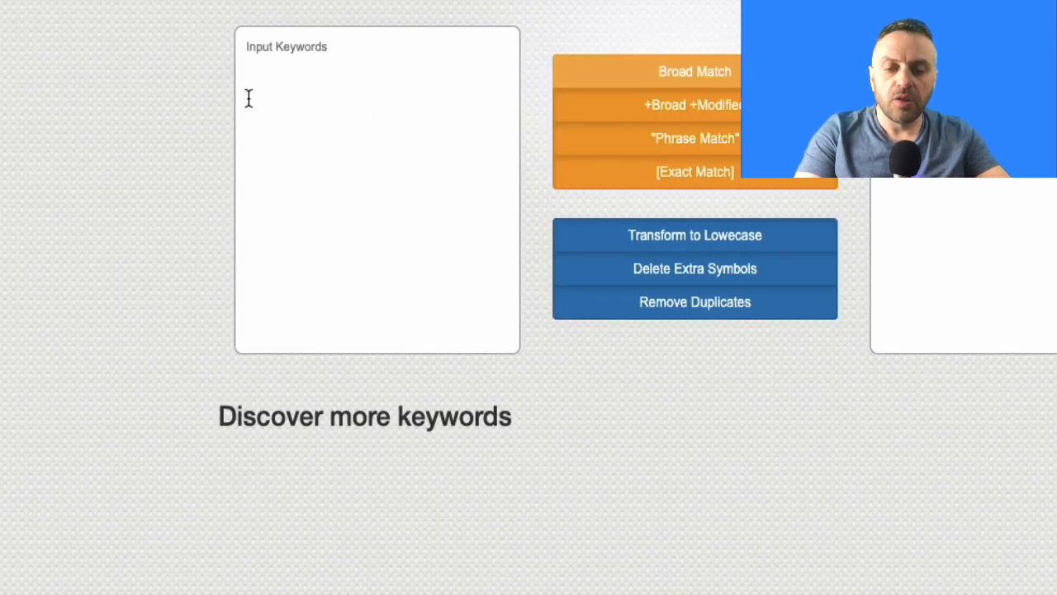
Step: Paste the copied keywords into Keywords Toaster as input and remove both plus signs from the first keyword, leaving wordpress templates
{"action": "left_click", "coordinate": [367, 100]}
{"action": "key", "text": "ctrl+v"}
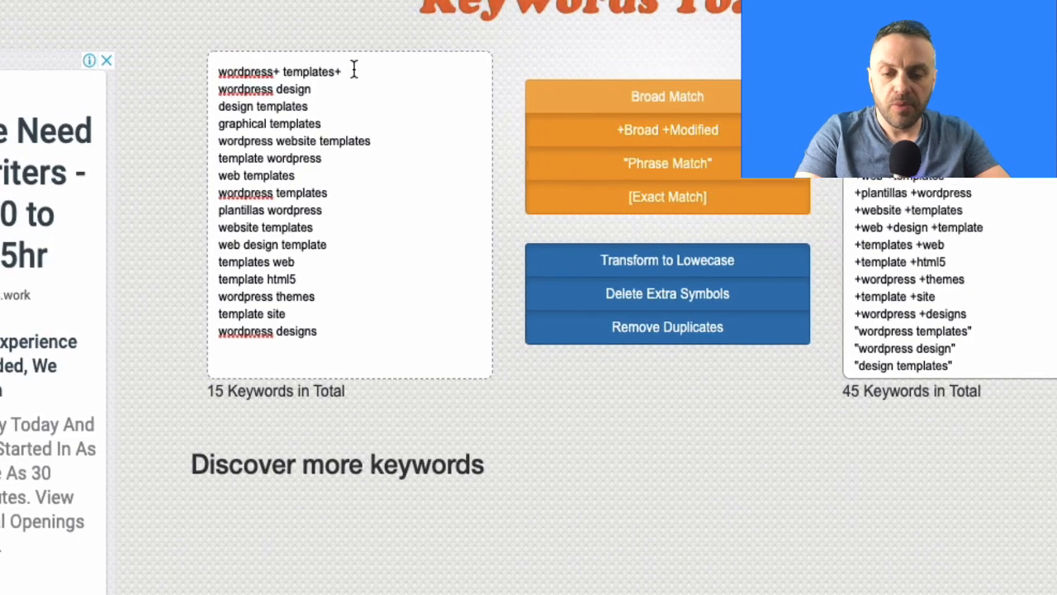
{"action": "left_click", "coordinate": [354, 70]}
{"action": "key", "text": "BackSpace"}
{"action": "key", "text": "alt+Left"}
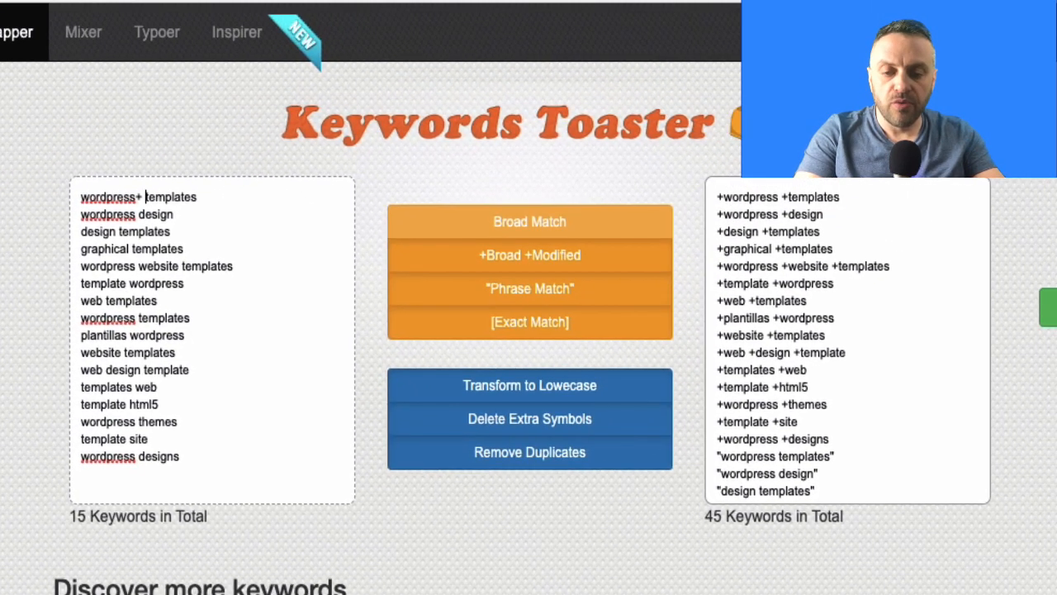
{"action": "key", "text": "BackSpace"}
{"action": "key", "text": "BackSpace"}
Step: Compile the keywords in modified broad match and exact match only, and copy the compiled list
{"action": "left_click", "coordinate": [550, 234]}
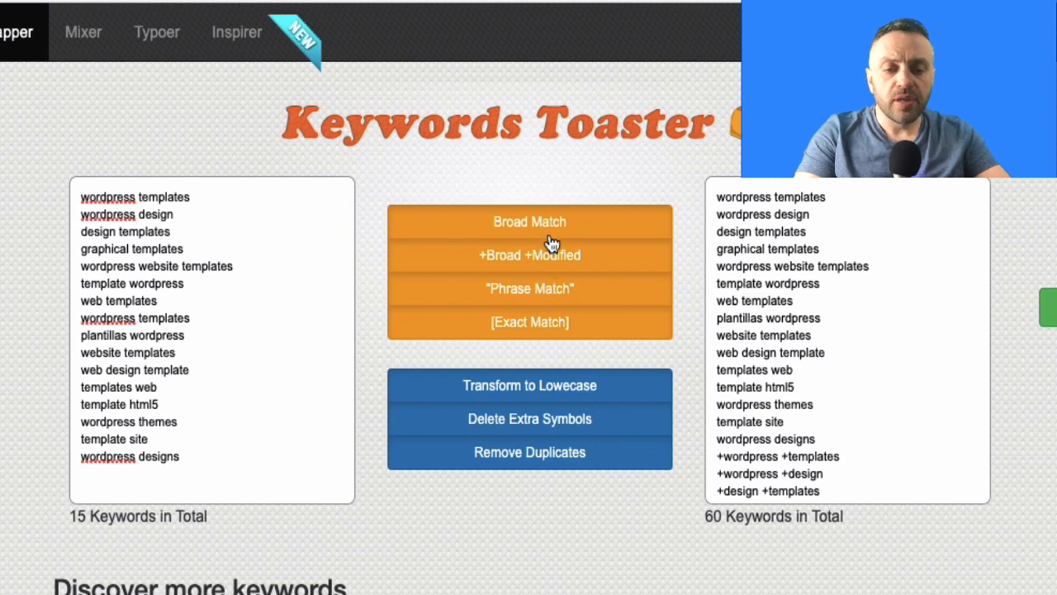
{"action": "left_click", "coordinate": [538, 265]}
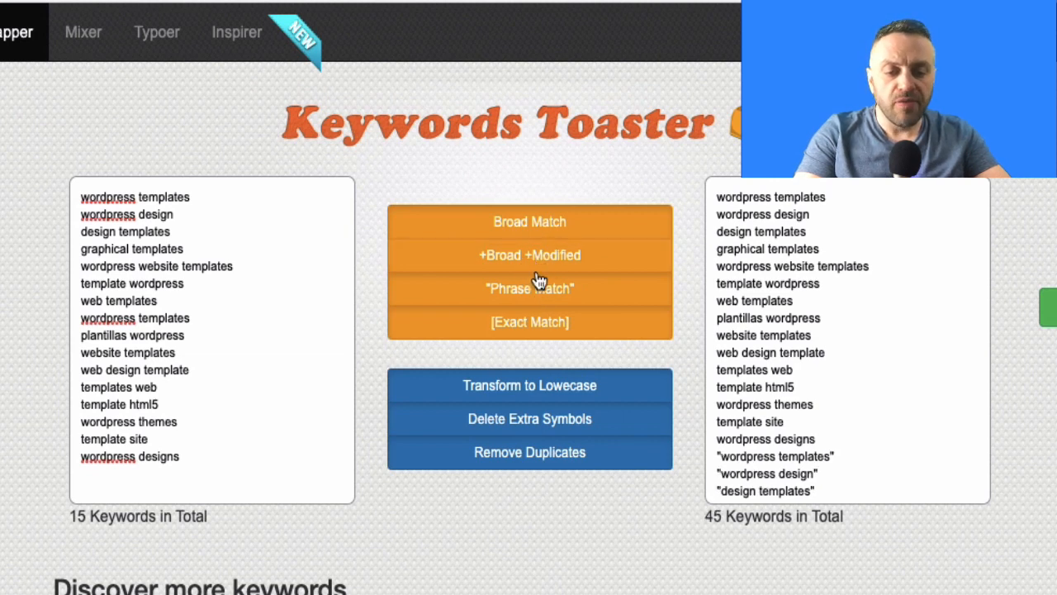
{"action": "left_click", "coordinate": [541, 332]}
{"action": "scroll", "coordinate": [715, 347], "scroll_direction": "down", "scroll_amount": 5}
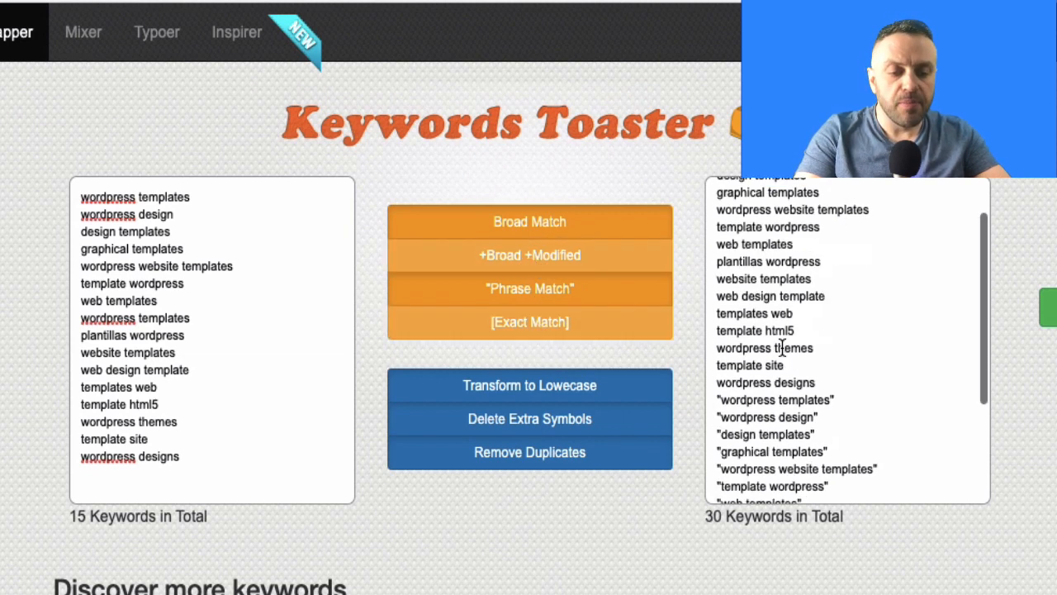
{"action": "left_click", "coordinate": [543, 227]}
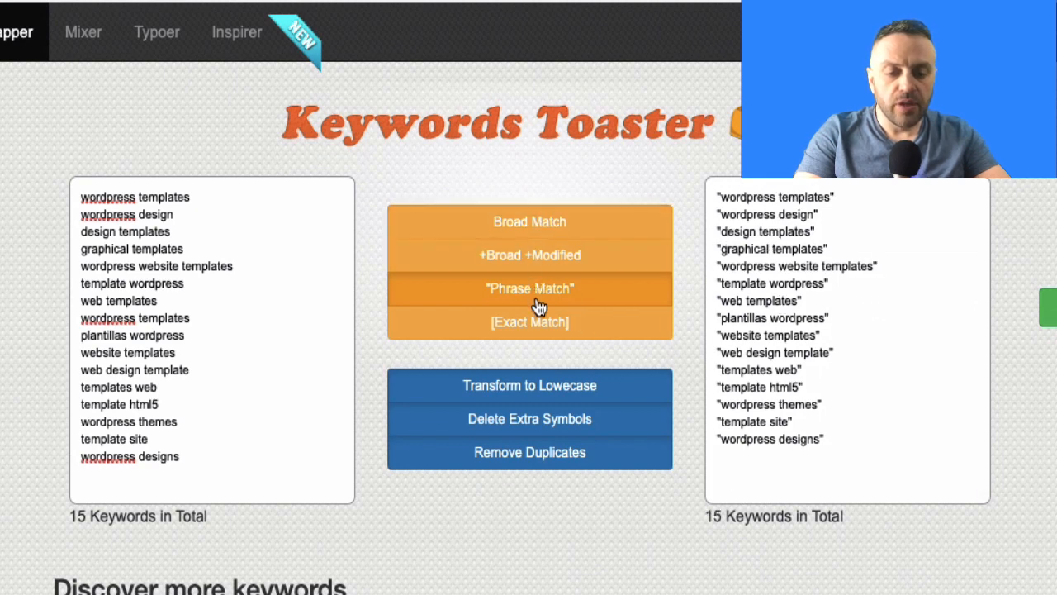
{"action": "left_click", "coordinate": [553, 289]}
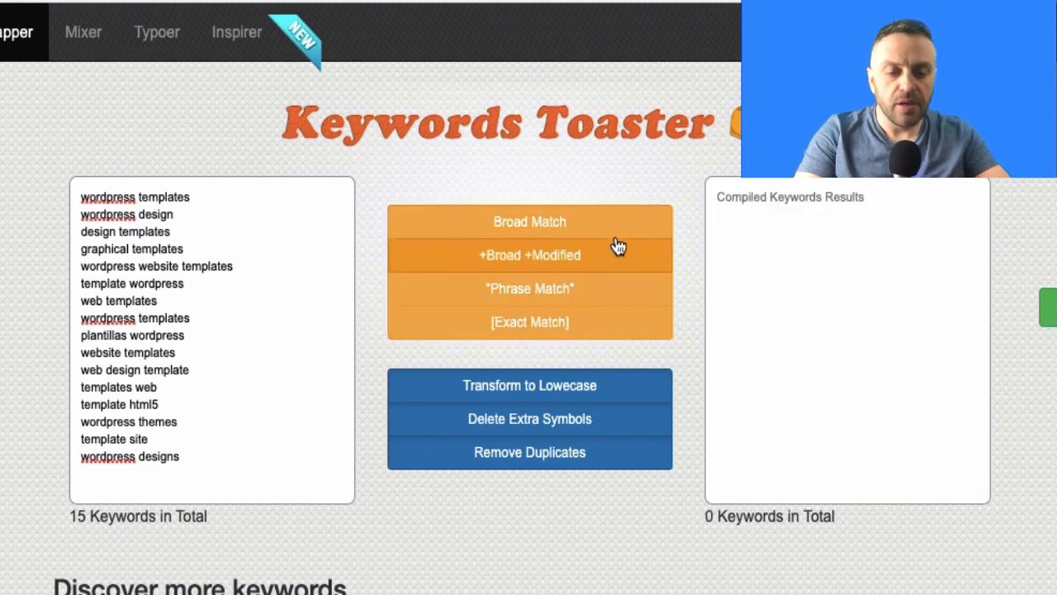
{"action": "left_click", "coordinate": [553, 255]}
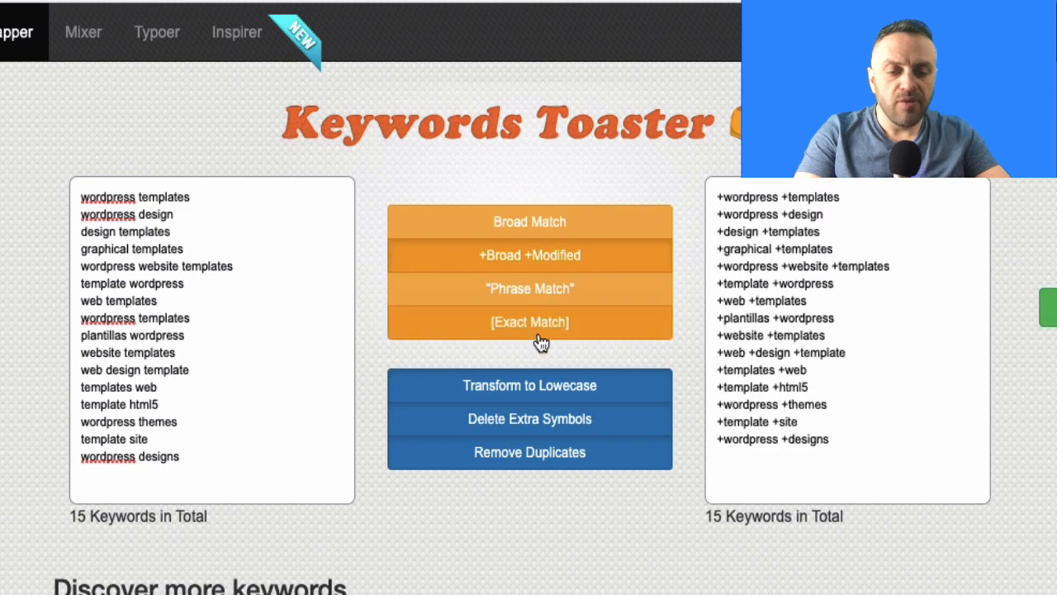
{"action": "left_click", "coordinate": [537, 335]}
{"action": "scroll", "coordinate": [788, 291], "scroll_direction": "down", "scroll_amount": 5}
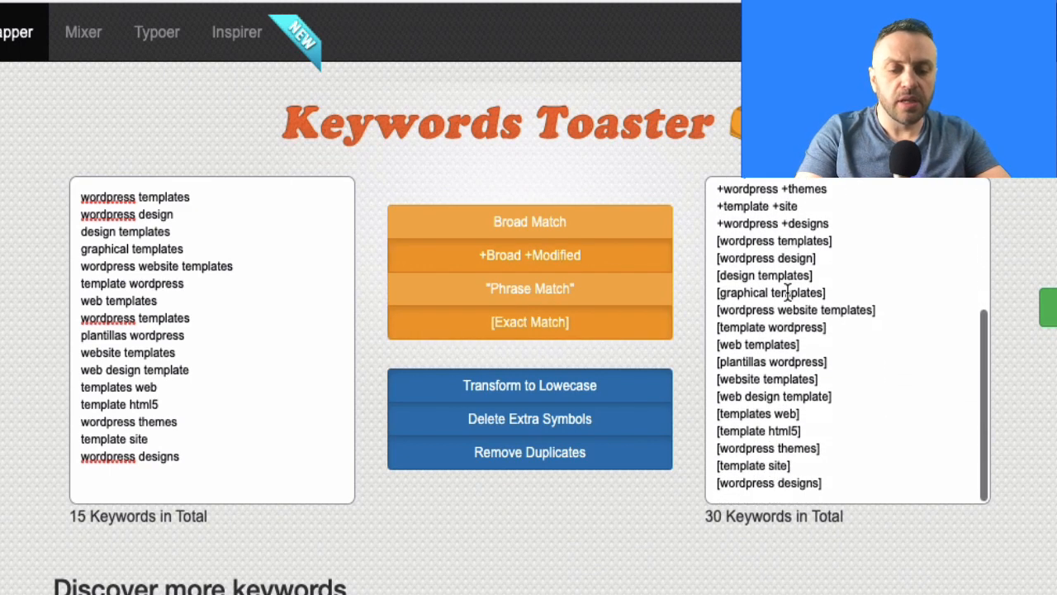
{"action": "scroll", "coordinate": [826, 408], "scroll_direction": "up", "scroll_amount": 5}
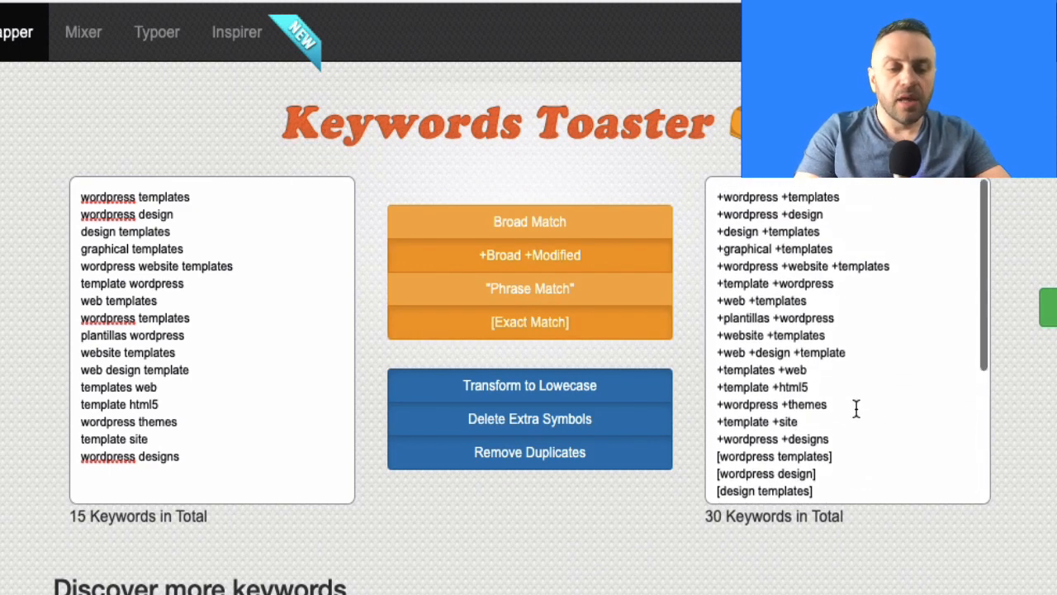
{"action": "left_click", "coordinate": [854, 353]}
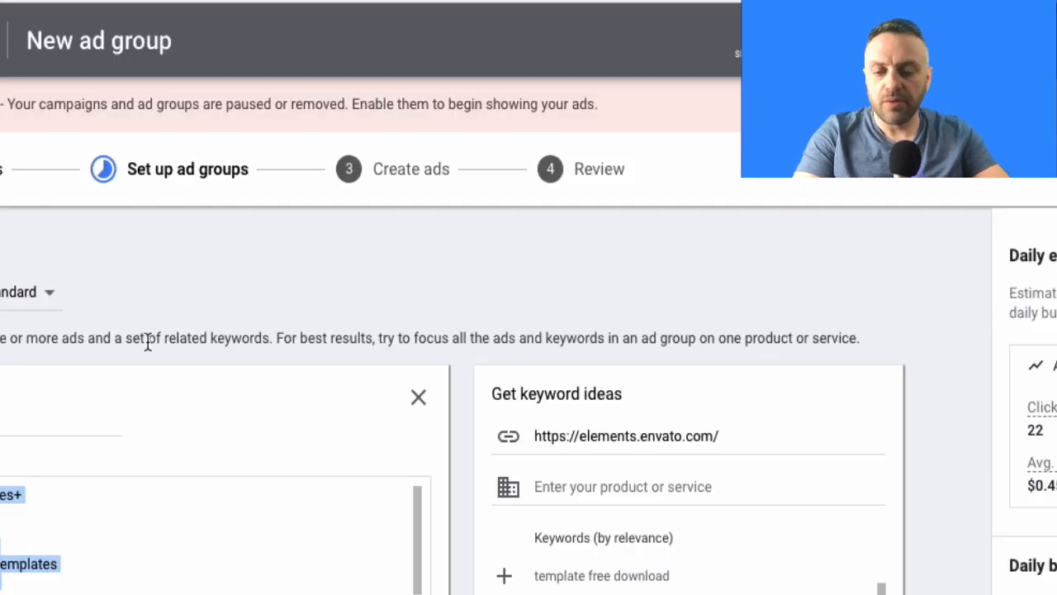
Step: Return to Google Ads, replace AG1's keywords with the compiled modified broad and exact match list, and continue to ad creation
{"action": "key", "text": "BackSpace"}
{"action": "key", "text": "ctrl+v"}
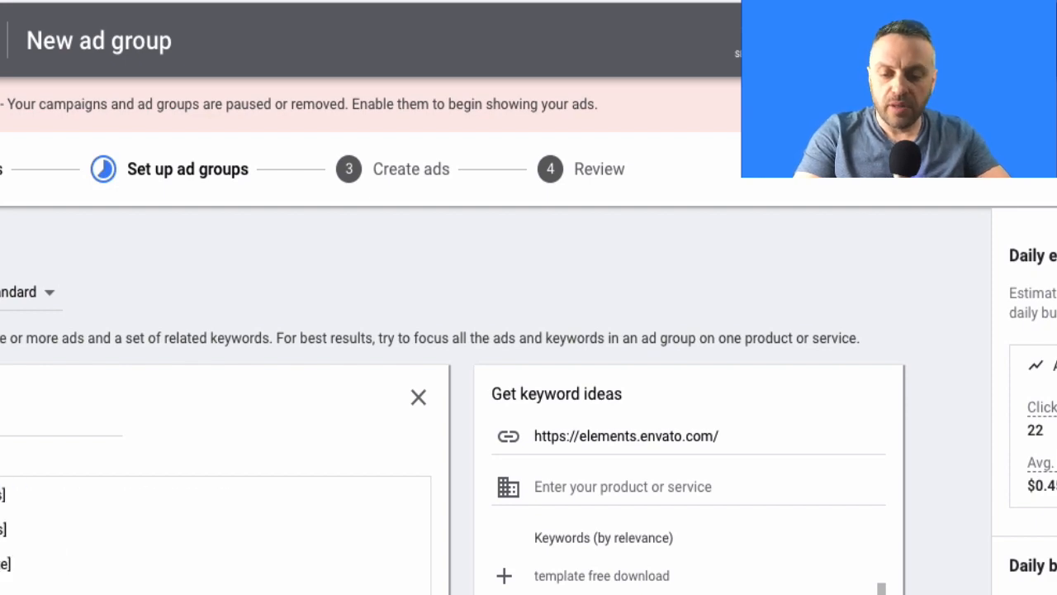
{"action": "scroll", "coordinate": [528, 330], "scroll_direction": "down", "scroll_amount": 2}
{"action": "scroll", "coordinate": [529, 330], "scroll_direction": "up", "scroll_amount": 2}
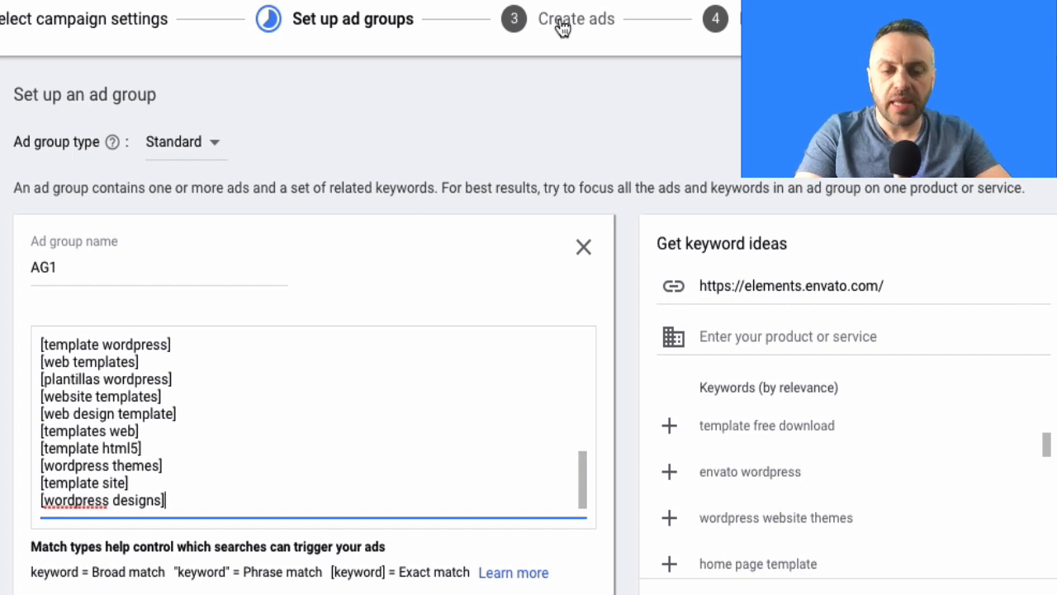
{"action": "scroll", "coordinate": [348, 256], "scroll_direction": "down", "scroll_amount": 1}
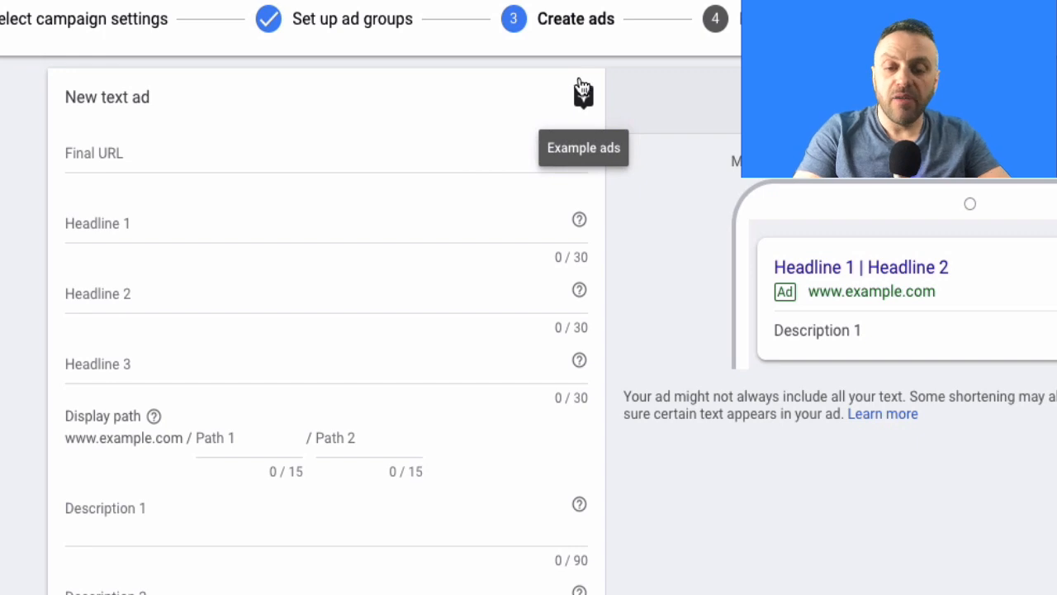
{"action": "left_click", "coordinate": [206, 150]}
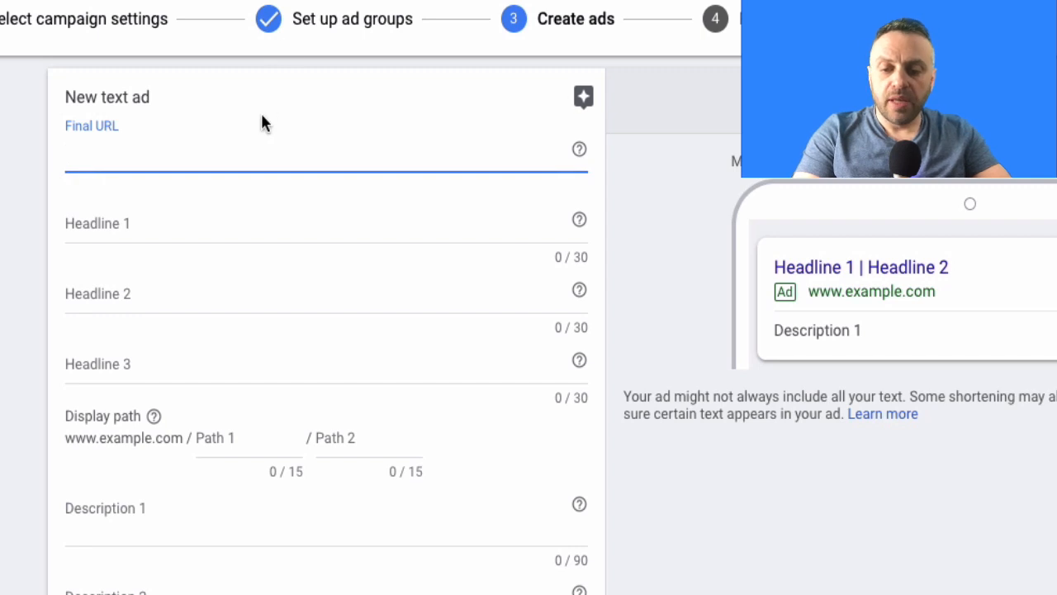
{"action": "type", "text": "https://snappypixel.com/envato/"}
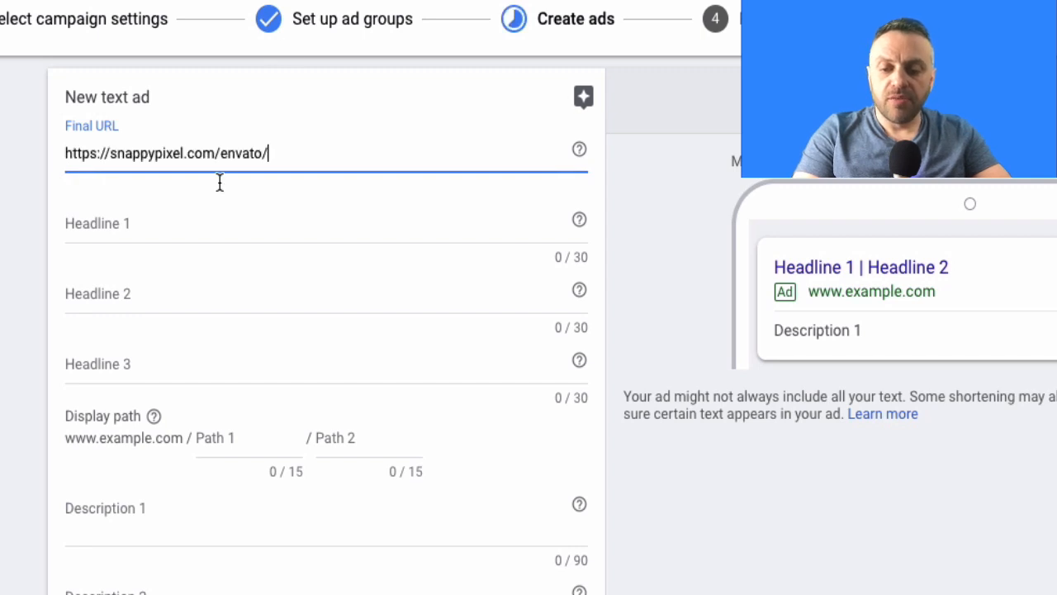
{"action": "left_click", "coordinate": [203, 226]}
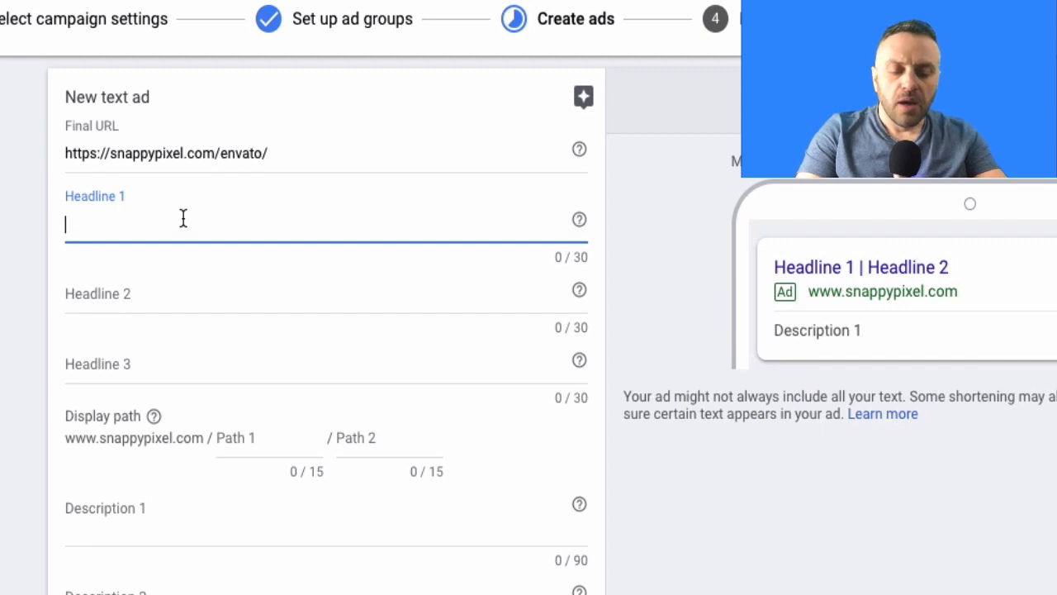
{"action": "type", "text": "Unlimited "}
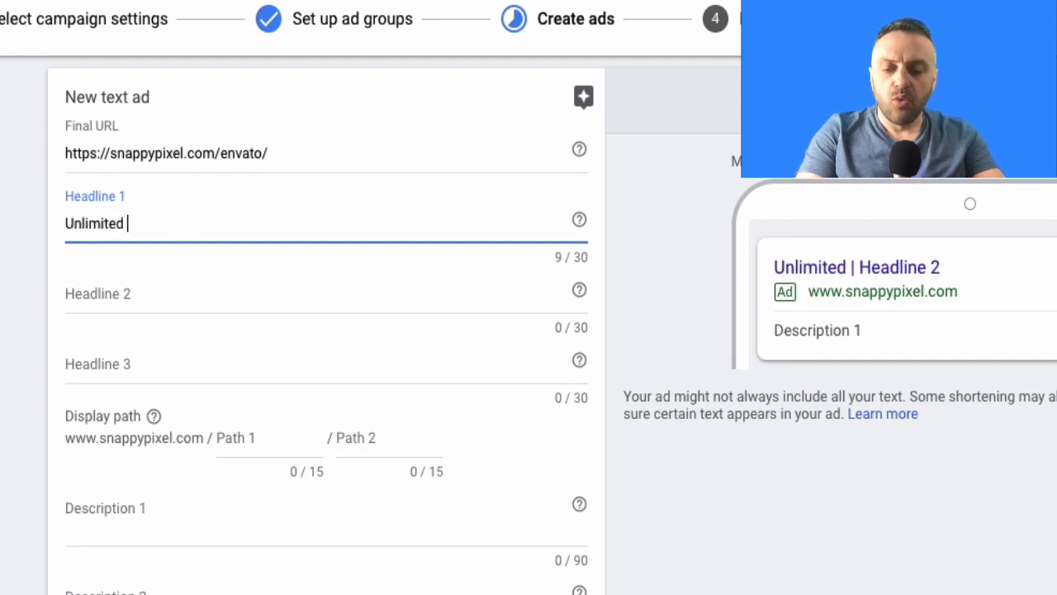
{"action": "type", "text": "Wordpress Temp"}
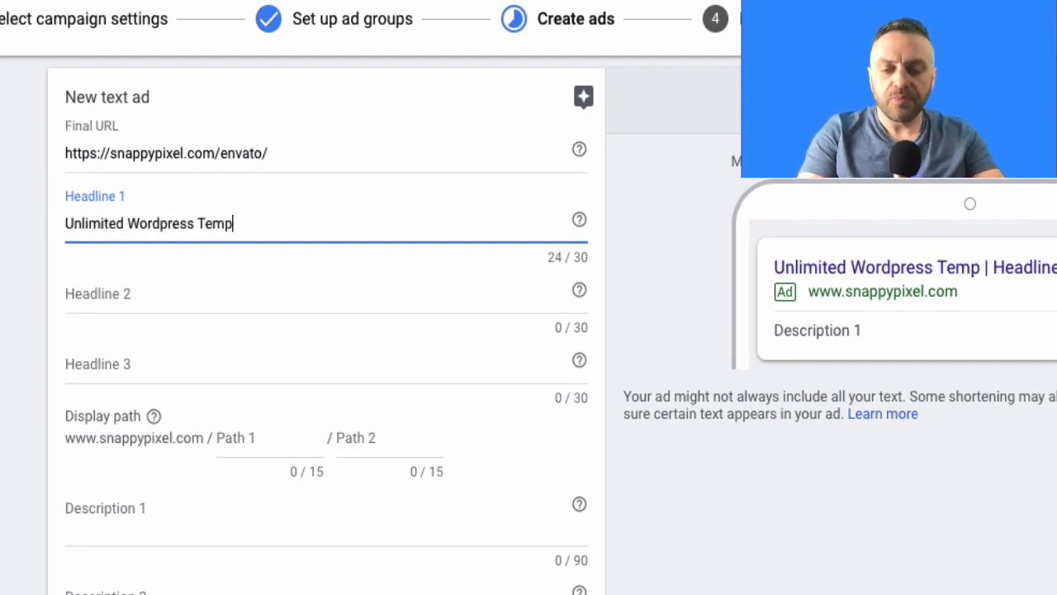
{"action": "type", "text": "lates and"}
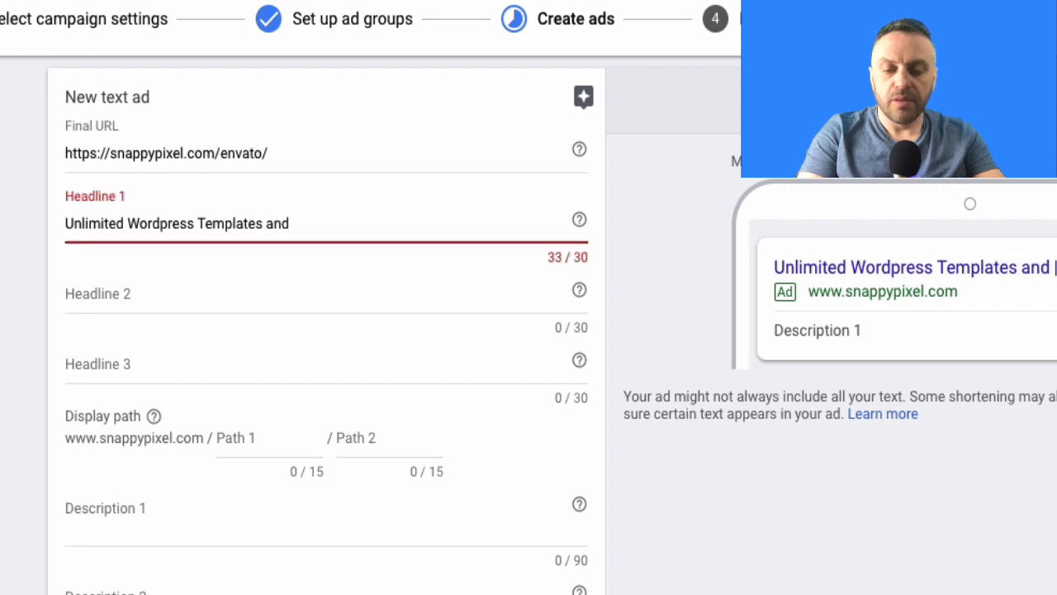
{"action": "key", "text": "BackSpace"}
{"action": "key", "text": "BackSpace"}
{"action": "key", "text": "BackSpace"}
{"action": "key", "text": "BackSpace"}
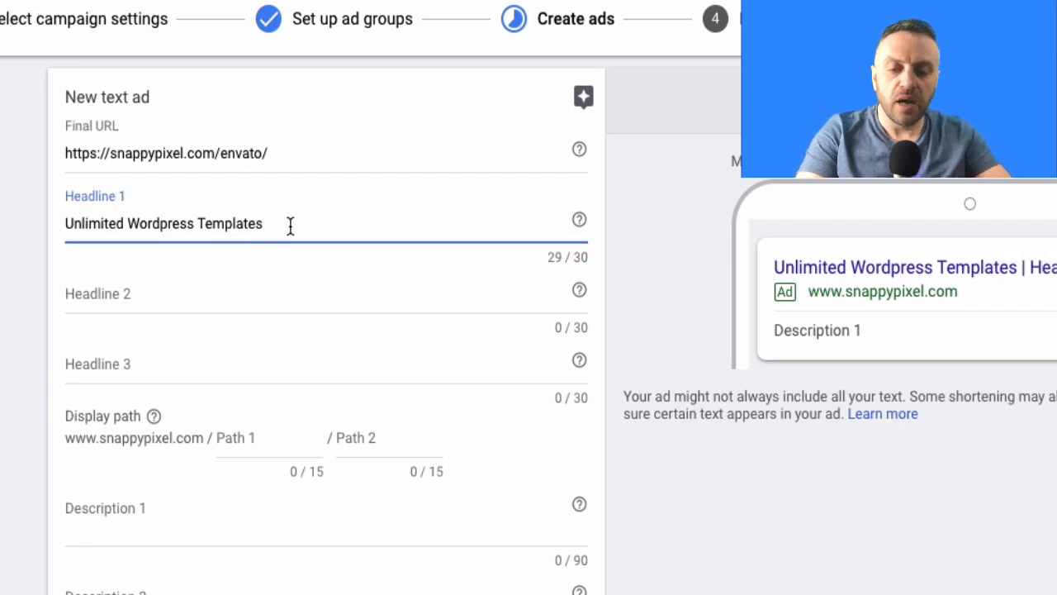
{"action": "type", "text": "!"}
{"action": "key", "text": "BackSpace"}
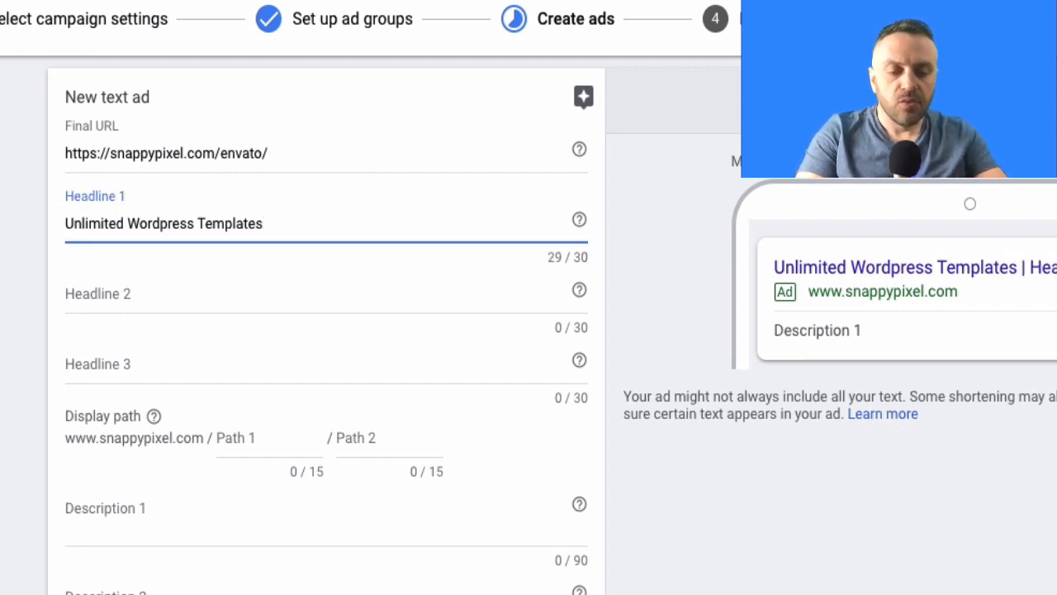
Step: Enter Grab them here as Headline 2 and Lifetime membership as Headline 3
{"action": "left_click", "coordinate": [207, 293]}
{"action": "type", "text": "Grab them here"}
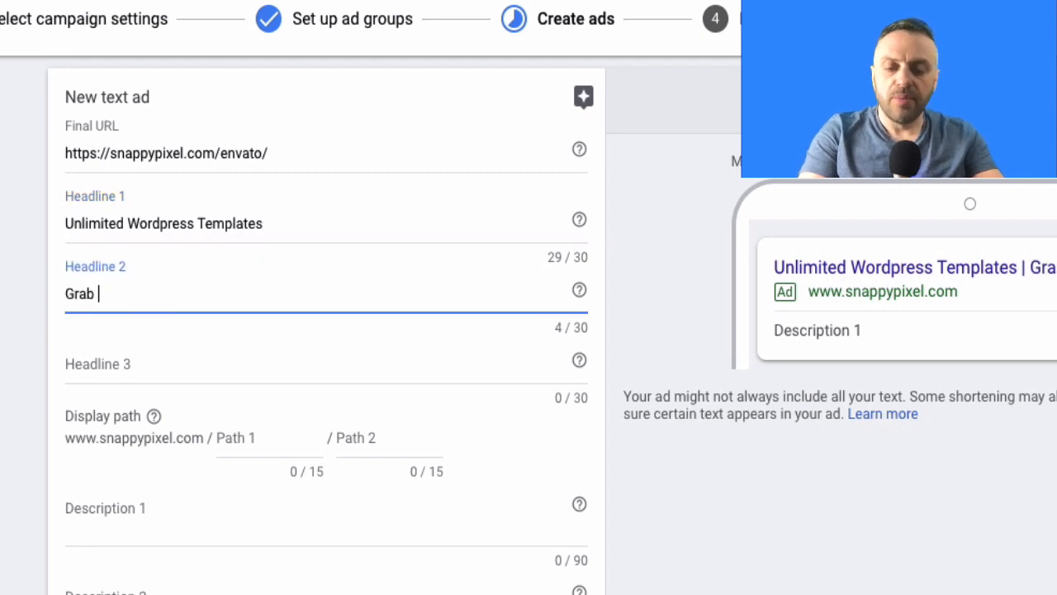
{"action": "left_click", "coordinate": [215, 368]}
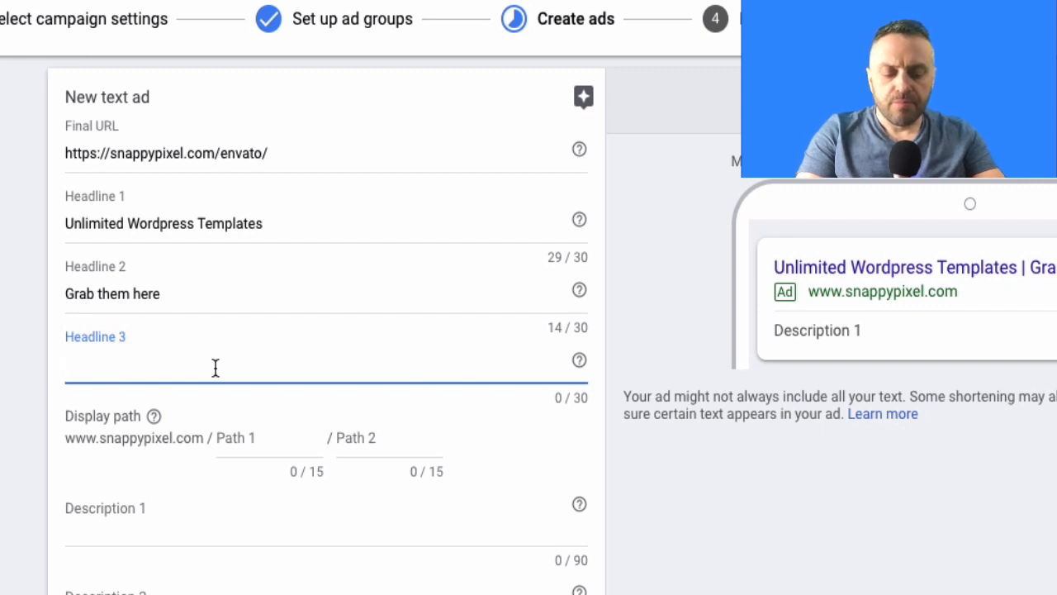
{"action": "type", "text": "Lifet"}
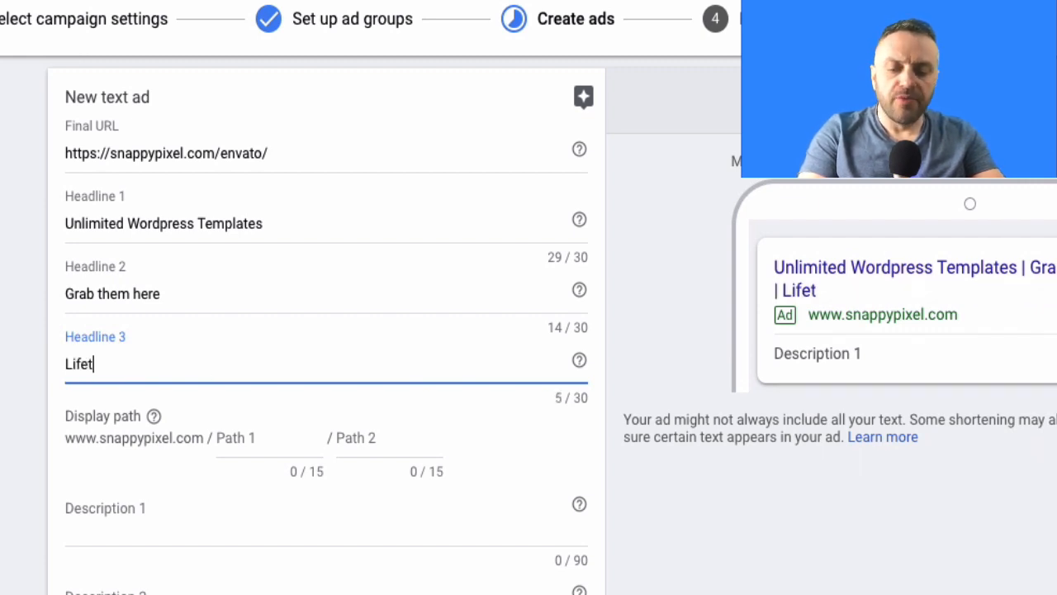
{"action": "type", "text": "ime membership"}
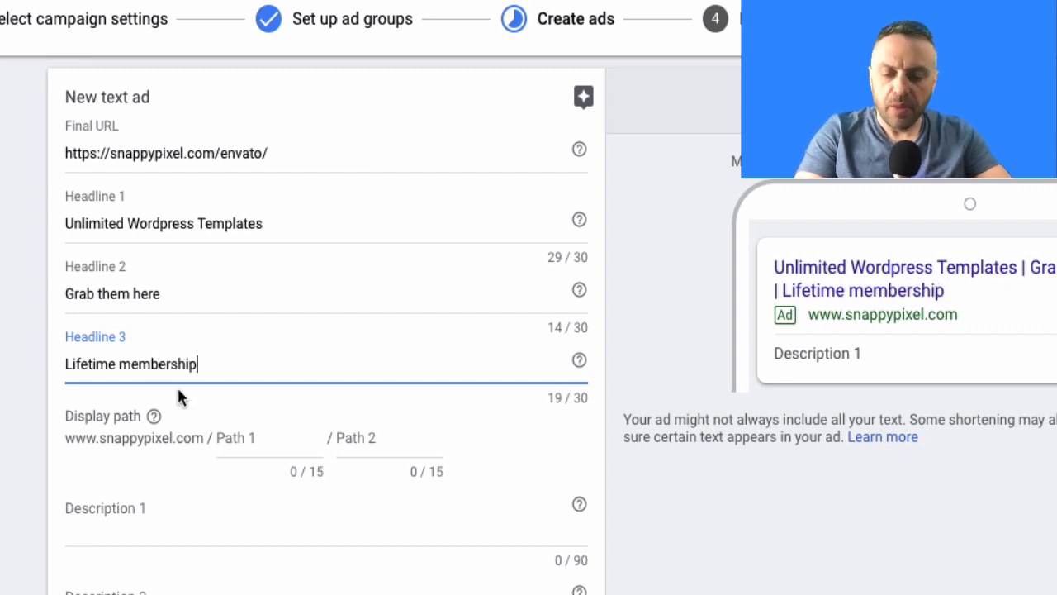
Step: Set the first part of the ad's display path to wordpress
{"action": "scroll", "coordinate": [51, 471], "scroll_direction": "down", "scroll_amount": 1}
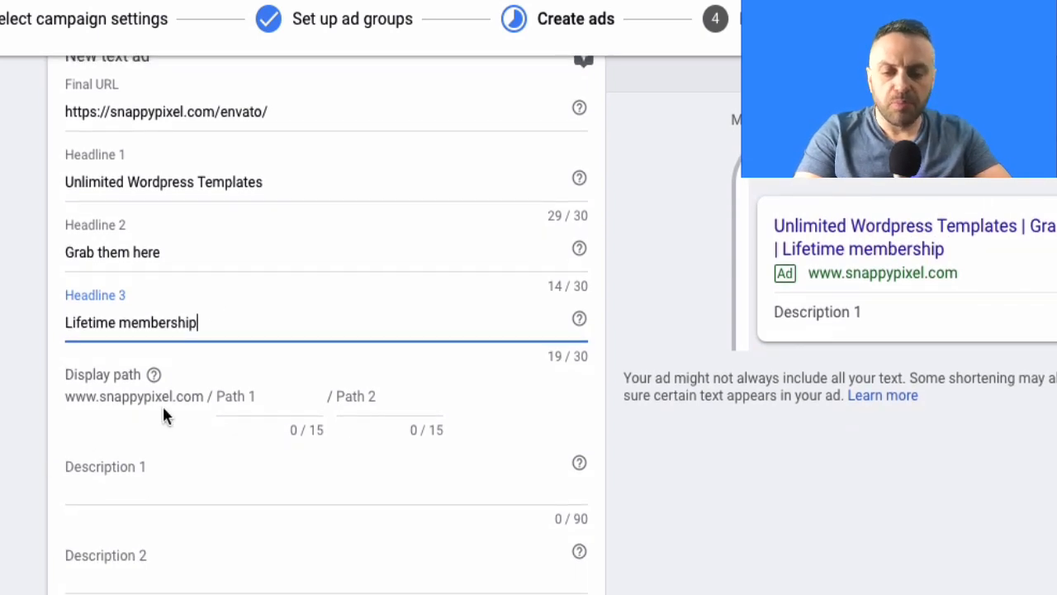
{"action": "scroll", "coordinate": [163, 408], "scroll_direction": "up", "scroll_amount": 2}
{"action": "scroll", "coordinate": [61, 388], "scroll_direction": "down", "scroll_amount": 3}
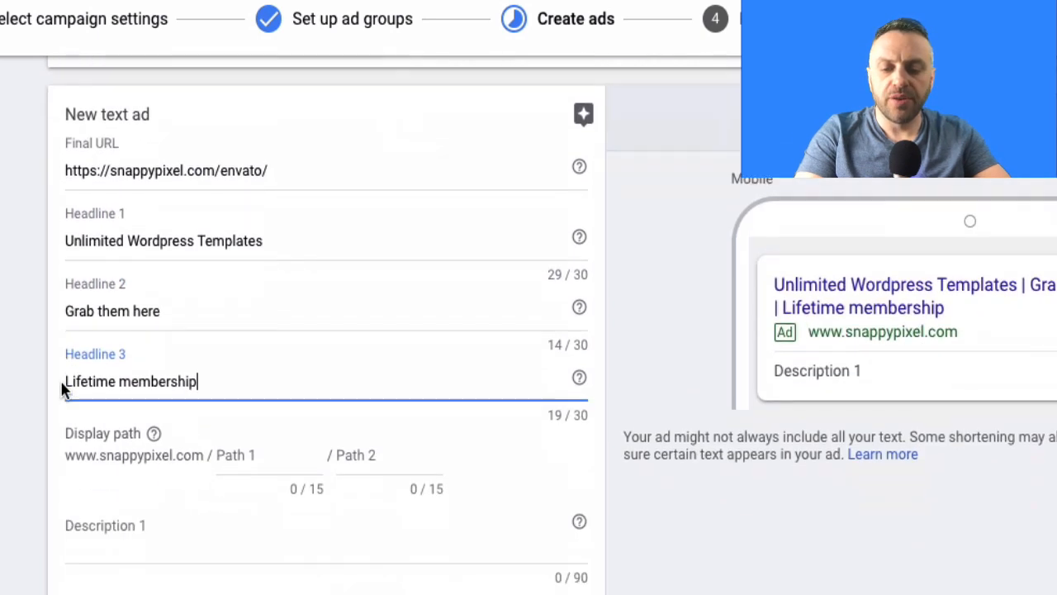
{"action": "left_click", "coordinate": [269, 349]}
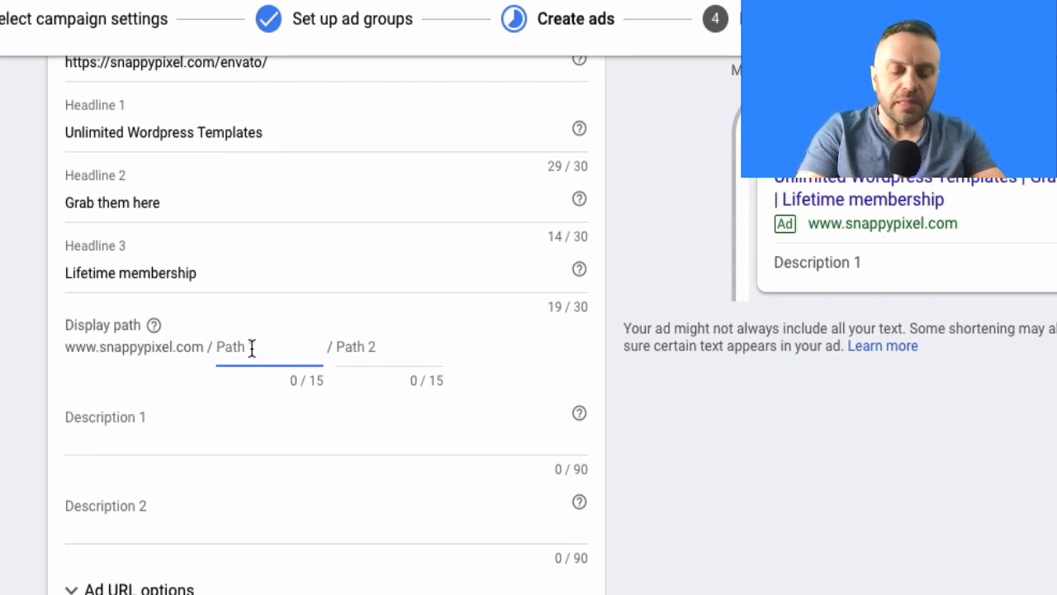
{"action": "scroll", "coordinate": [252, 347], "scroll_direction": "up", "scroll_amount": 1}
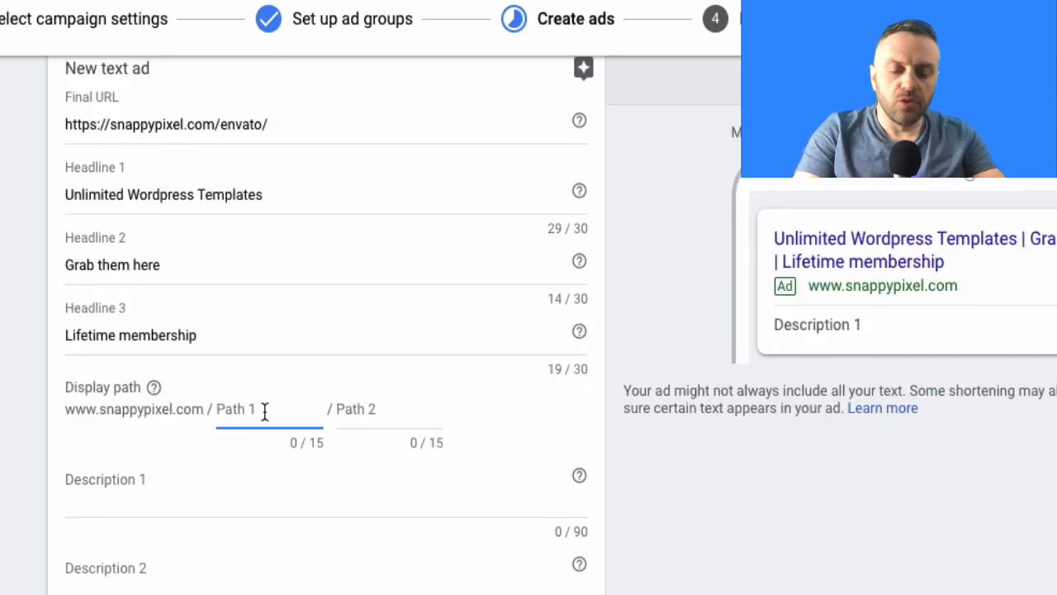
{"action": "type", "text": "wordpress"}
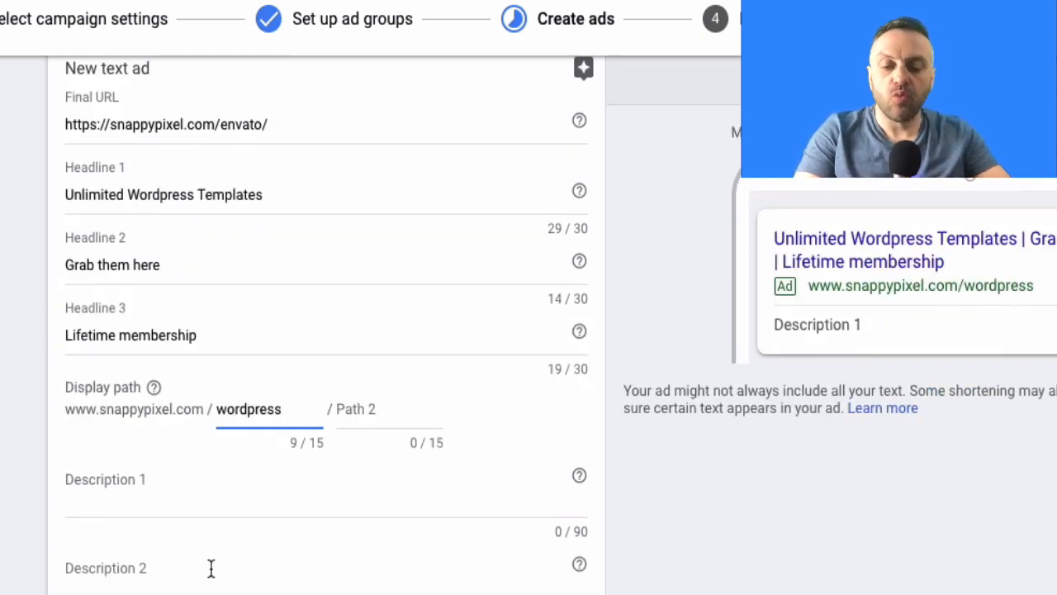
Step: Clear the first part of the ad's display path
{"action": "key", "text": "BackSpace"}
{"action": "key", "text": "BackSpace"}
{"action": "key", "text": "BackSpace"}
{"action": "key", "text": "BackSpace"}
{"action": "key", "text": "BackSpace"}
{"action": "key", "text": "BackSpace"}
{"action": "key", "text": "BackSpace"}
{"action": "key", "text": "BackSpace"}
{"action": "key", "text": "BackSpace"}
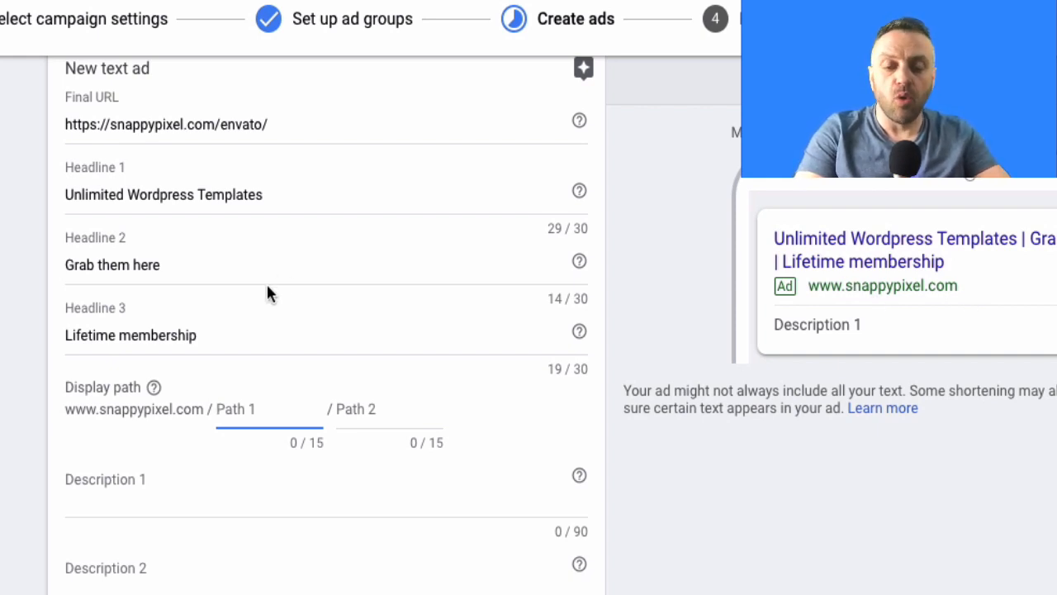
Step: Copy the heading 50+ million top quality assets from the Envato Elements page into the ad's Description 1
{"action": "scroll", "coordinate": [104, 423], "scroll_direction": "down", "scroll_amount": 2}
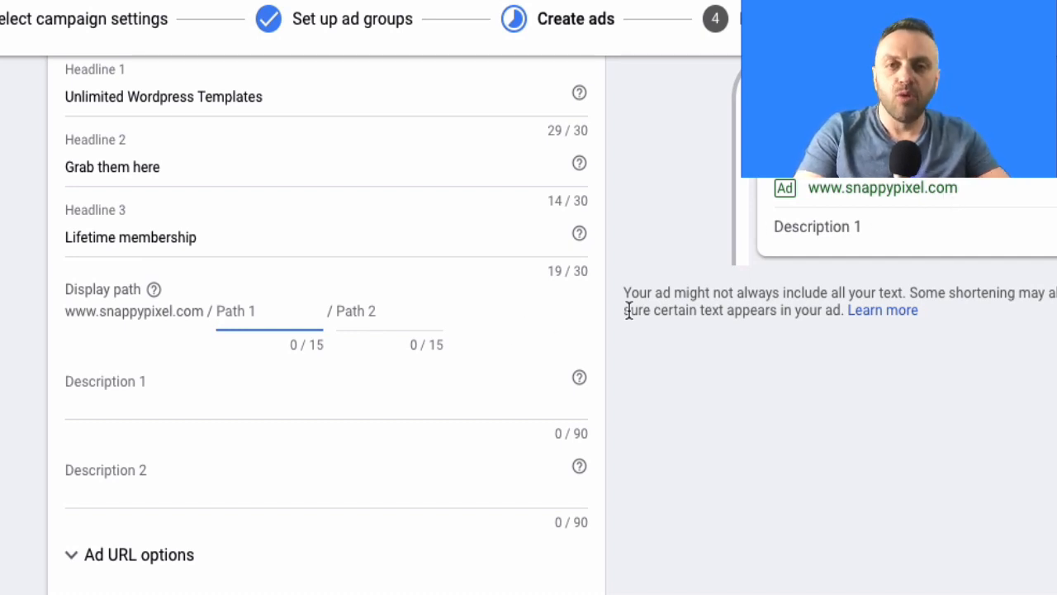
{"action": "left_click", "coordinate": [175, 399]}
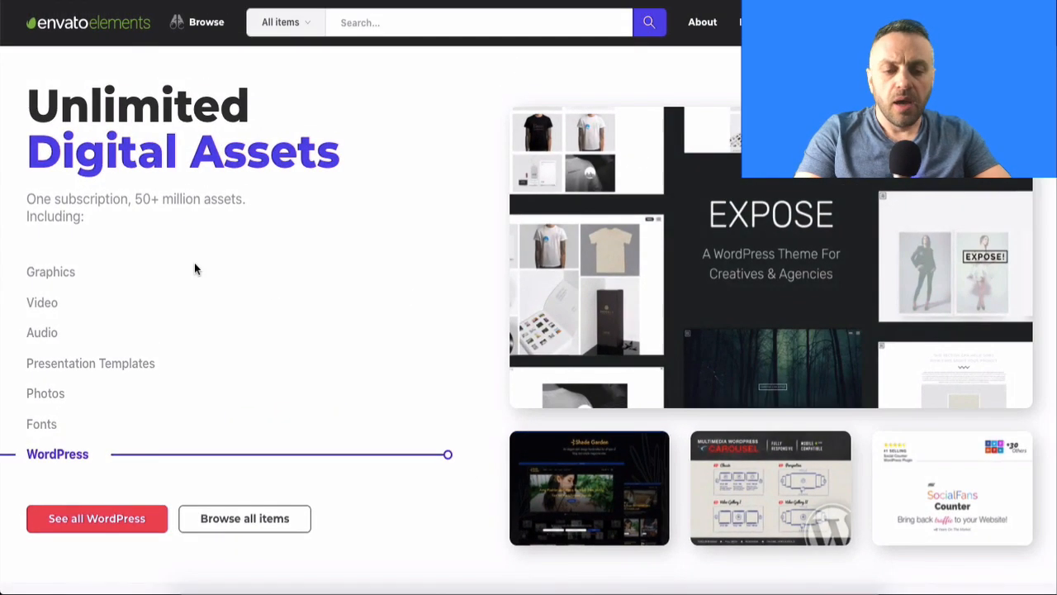
{"action": "scroll", "coordinate": [195, 265], "scroll_direction": "down", "scroll_amount": 5}
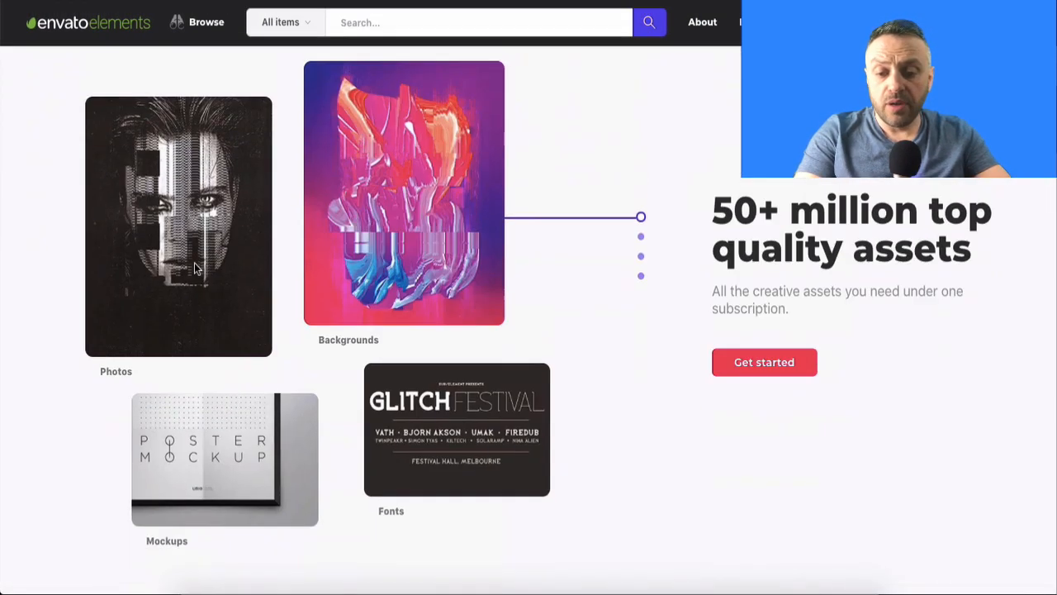
{"action": "scroll", "coordinate": [307, 285], "scroll_direction": "up", "scroll_amount": 5}
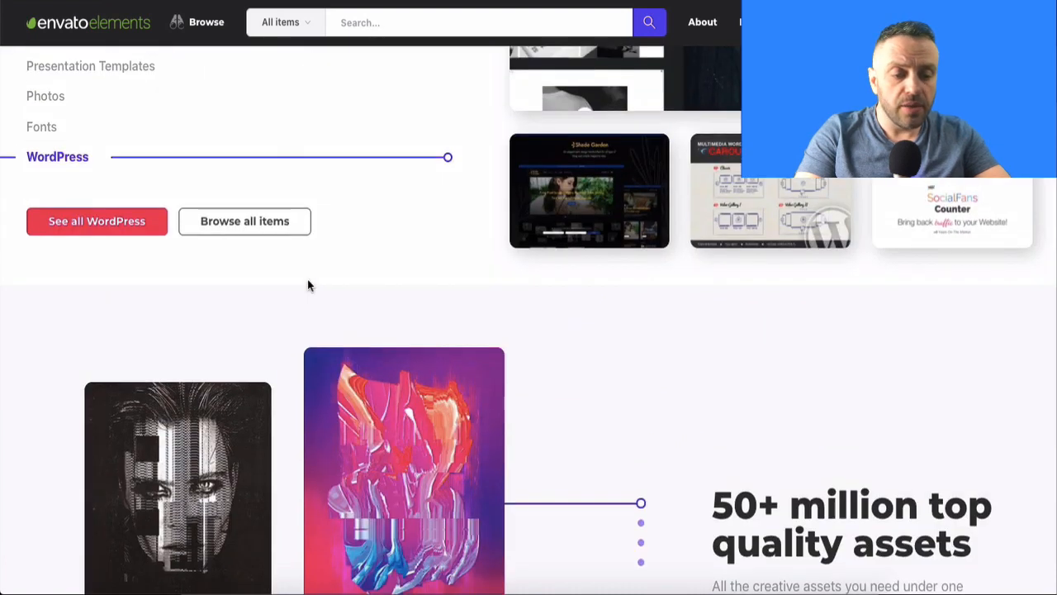
{"action": "left_click_drag", "start_coordinate": [716, 496], "coordinate": [971, 541]}
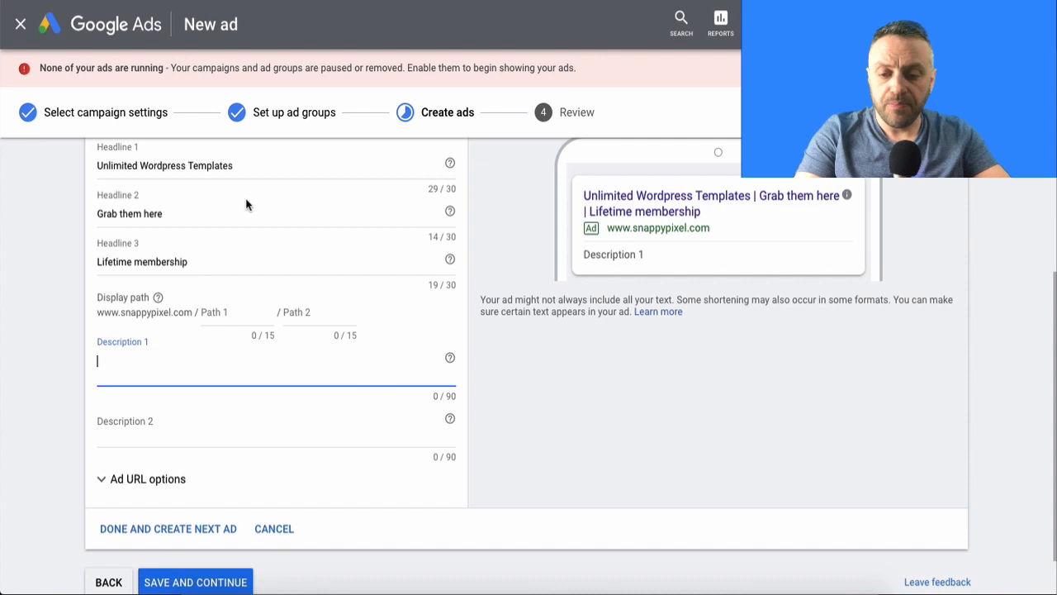
{"action": "type", "text": "50+ million top quality assets"}
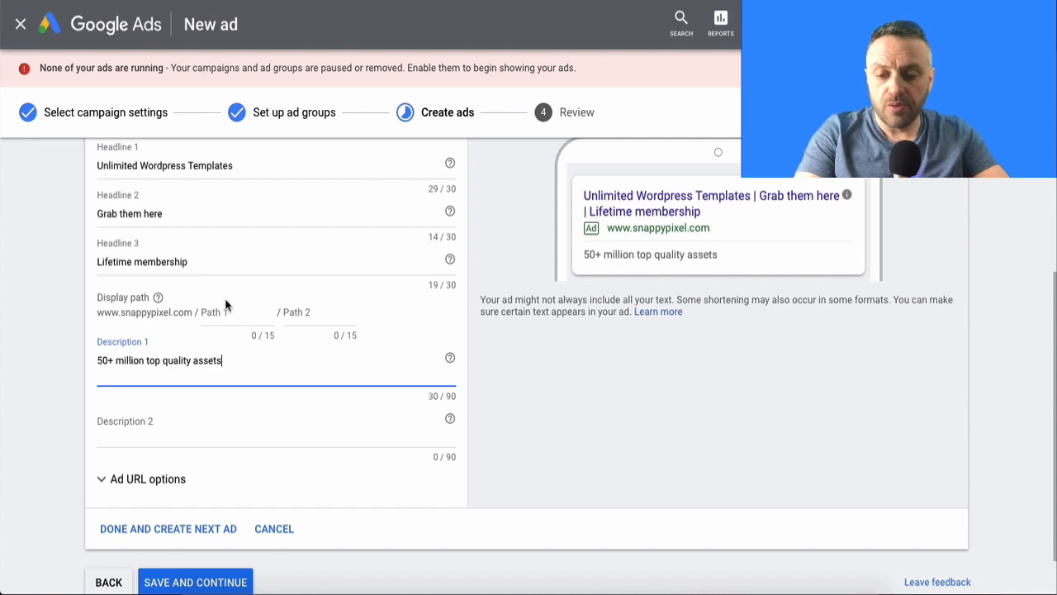
Step: Copy the Envato Elements heading Get unlimited downloads into the ad's Description 2
{"action": "left_click", "coordinate": [176, 432]}
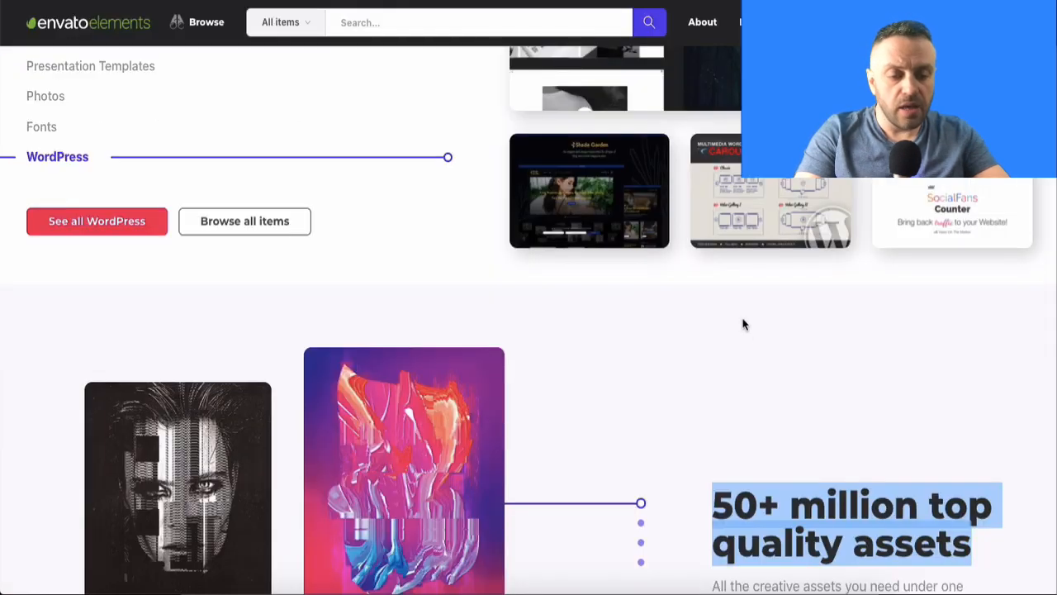
{"action": "scroll", "coordinate": [756, 333], "scroll_direction": "down", "scroll_amount": 4}
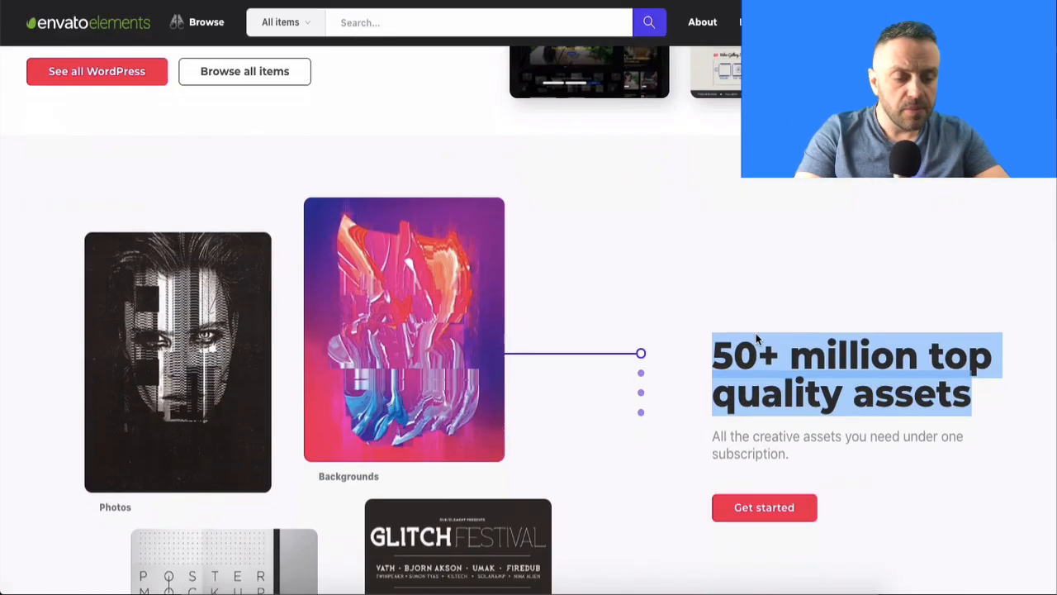
{"action": "scroll", "coordinate": [756, 333], "scroll_direction": "down", "scroll_amount": 3}
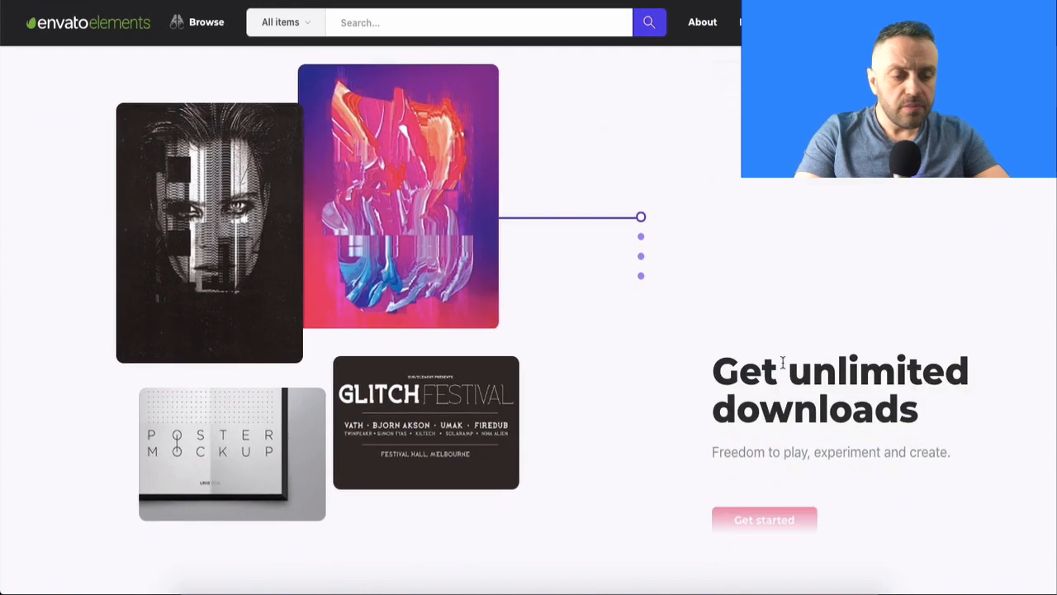
{"action": "left_click_drag", "start_coordinate": [932, 414], "coordinate": [722, 374]}
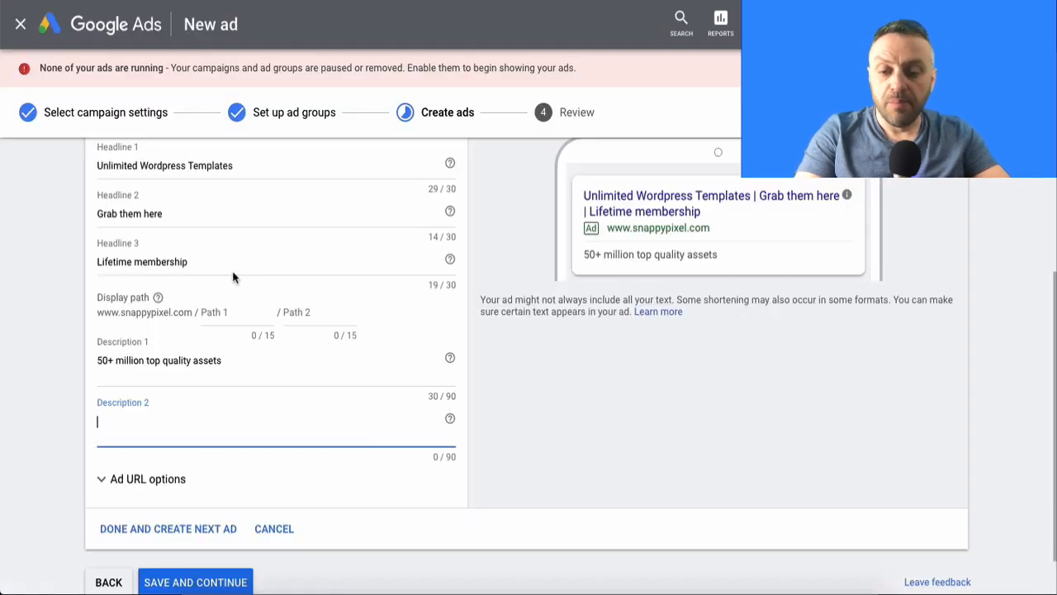
{"action": "type", "text": "Get unlimited downloads"}
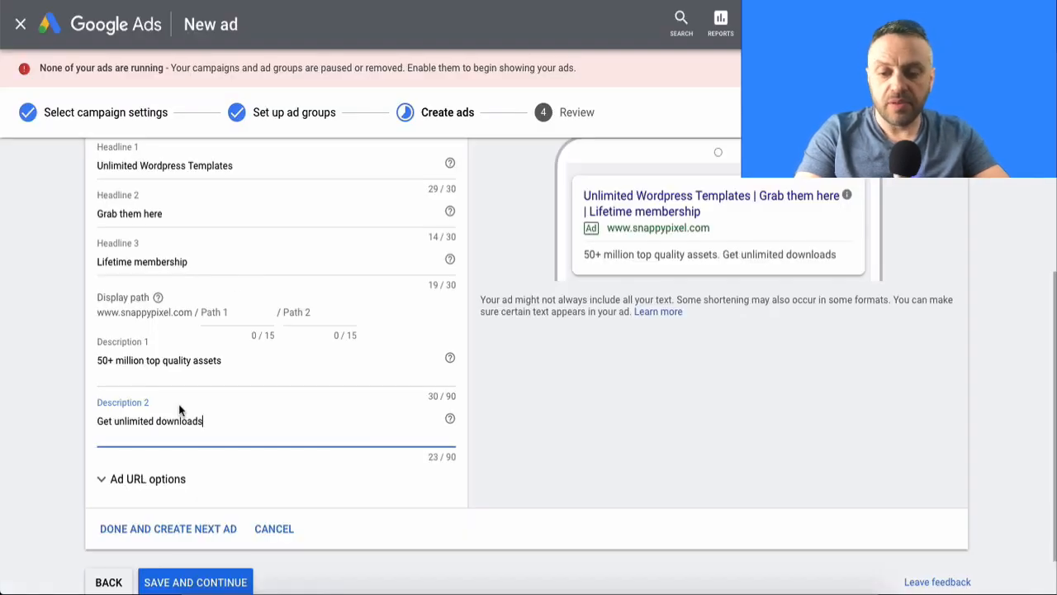
Step: Replace Headline 1 with the Description 2 text Get unlimited downloads
{"action": "scroll", "coordinate": [237, 371], "scroll_direction": "up", "scroll_amount": 2}
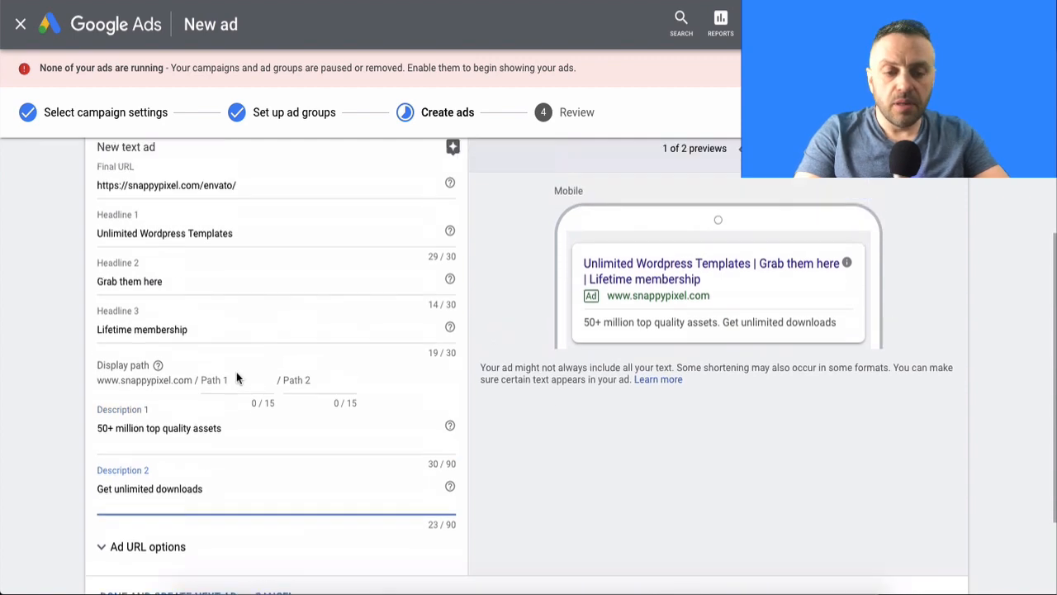
{"action": "scroll", "coordinate": [248, 340], "scroll_direction": "up", "scroll_amount": 1}
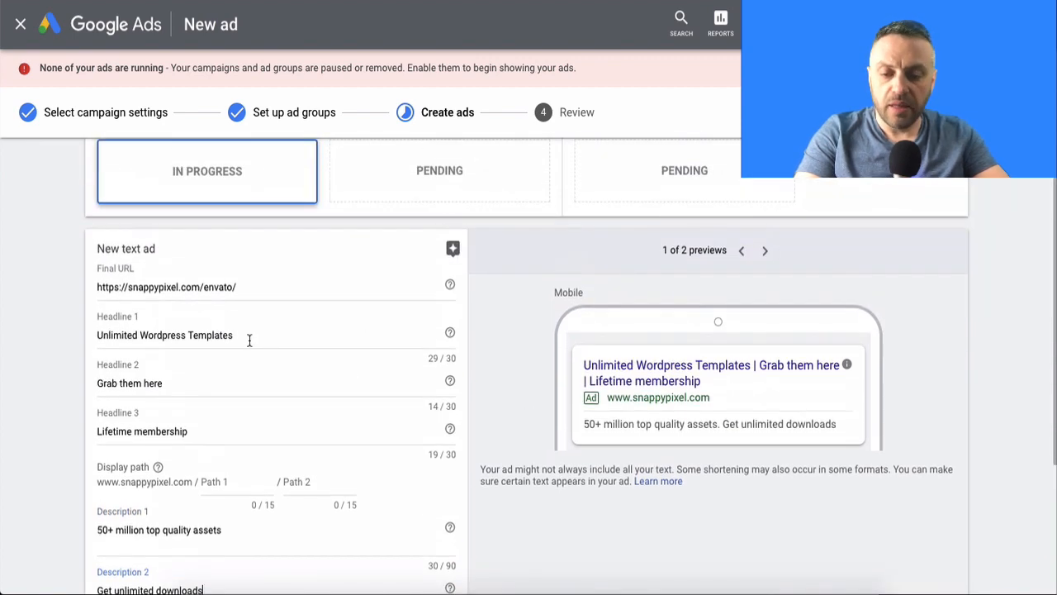
{"action": "scroll", "coordinate": [244, 384], "scroll_direction": "down", "scroll_amount": 2}
{"action": "scroll", "coordinate": [244, 384], "scroll_direction": "down", "scroll_amount": 1}
{"action": "triple_click", "coordinate": [227, 426]}
{"action": "key", "text": "ctrl+c"}
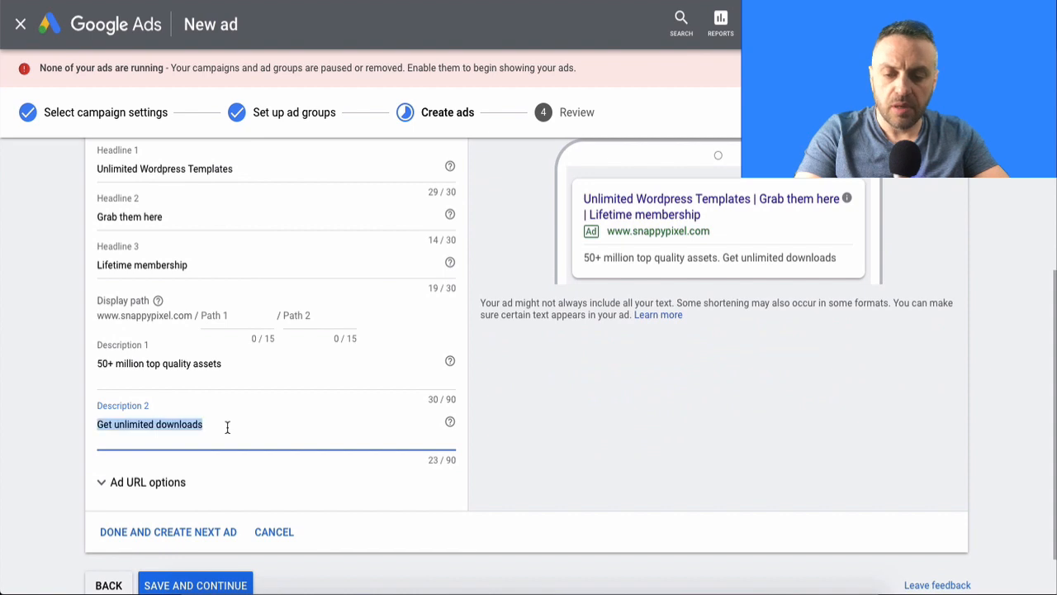
{"action": "scroll", "coordinate": [249, 334], "scroll_direction": "up", "scroll_amount": 2}
{"action": "left_click", "coordinate": [258, 294]}
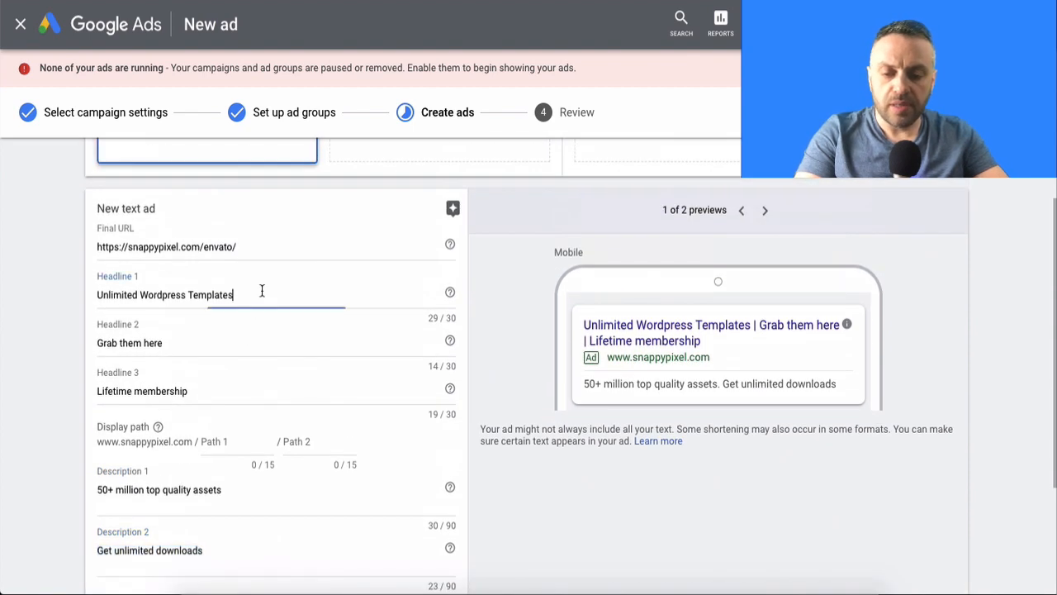
{"action": "key", "text": "ctrl+a"}
{"action": "key", "text": "ctrl+v"}
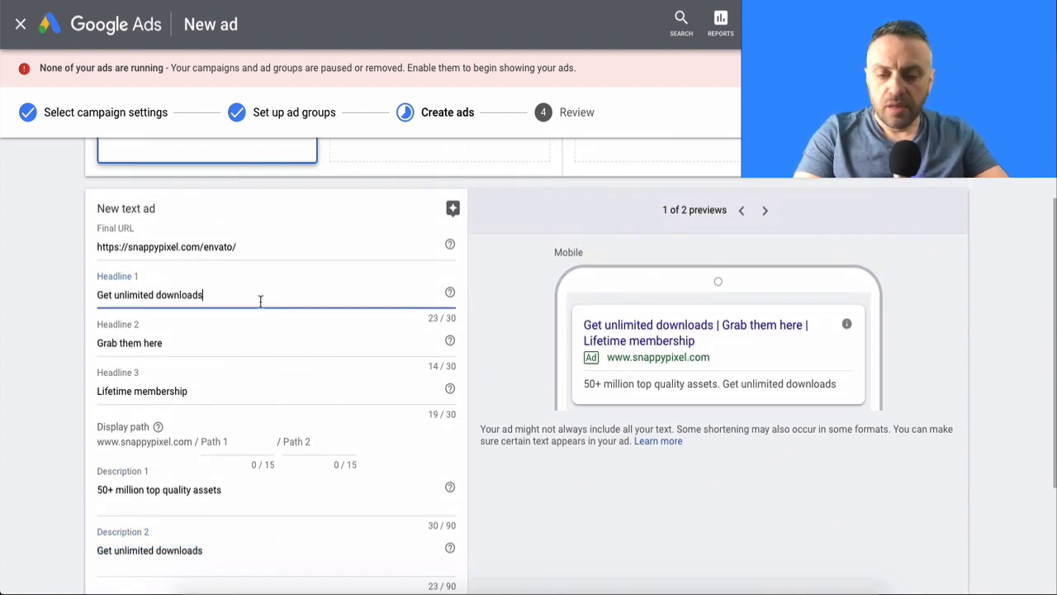
Step: Shorten Headline 1 to Unlimited downloads, with a capital U
{"action": "left_click", "coordinate": [114, 295]}
{"action": "key", "text": "BackSpace"}
{"action": "key", "text": "BackSpace"}
{"action": "key", "text": "BackSpace"}
{"action": "key", "text": "BackSpace"}
{"action": "key", "text": "Delete"}
{"action": "type", "text": "U"}
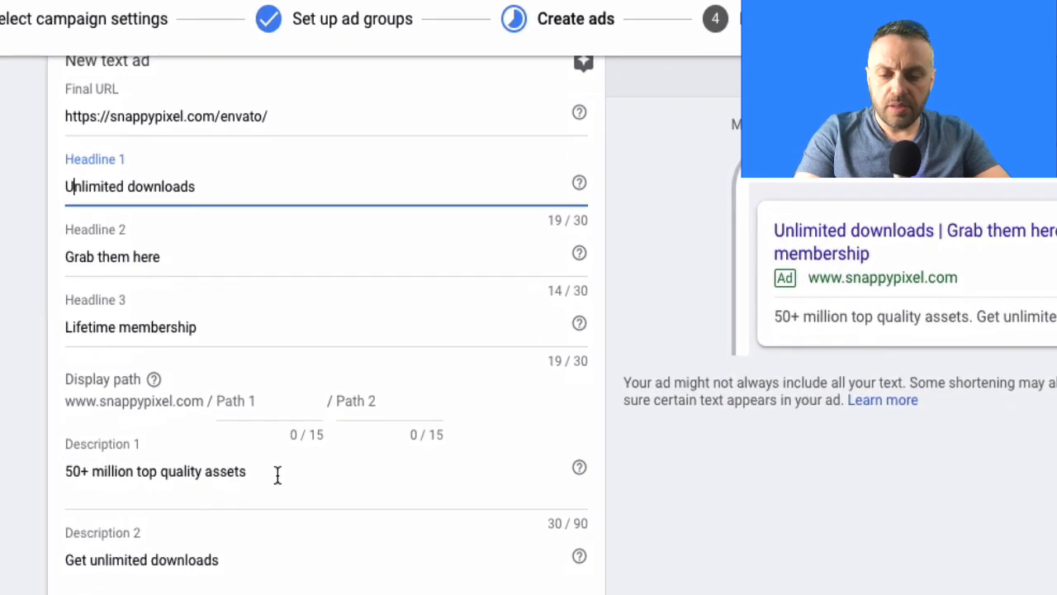
Step: Copy the text 50+ million top quality assets from Description 1 and clear that field
{"action": "left_click", "coordinate": [243, 492]}
{"action": "key", "text": "ctrl+a"}
{"action": "key", "text": "ctrl+c"}
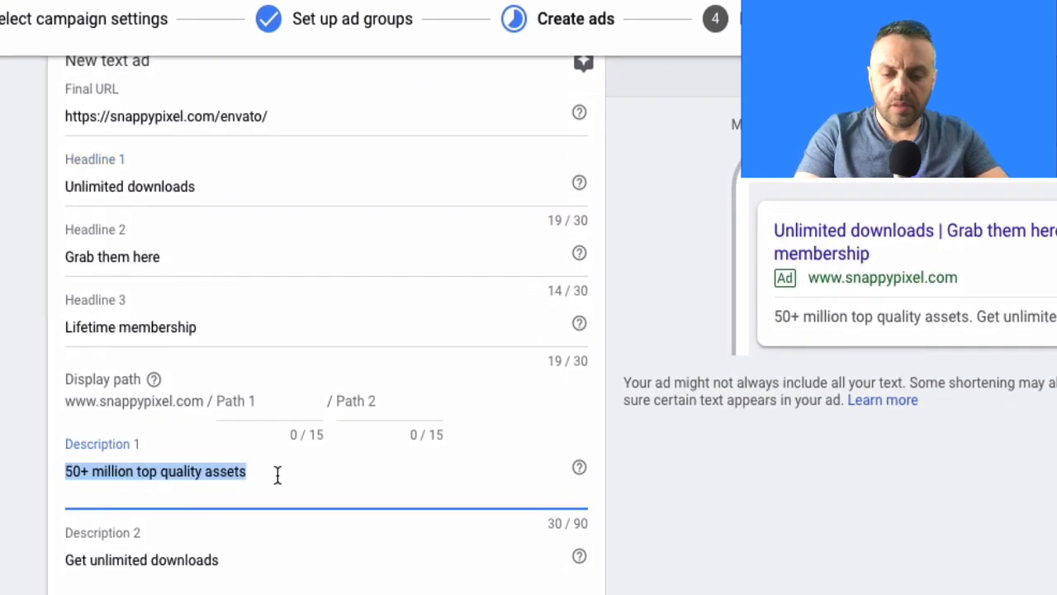
{"action": "key", "text": "BackSpace"}
Step: Clear Headlines 1 and 2, and enter the copied text 50+ million top quality assets as Headline 1
{"action": "scroll", "coordinate": [277, 474], "scroll_direction": "up", "scroll_amount": 3}
{"action": "left_click_drag", "start_coordinate": [228, 422], "coordinate": [27, 428]}
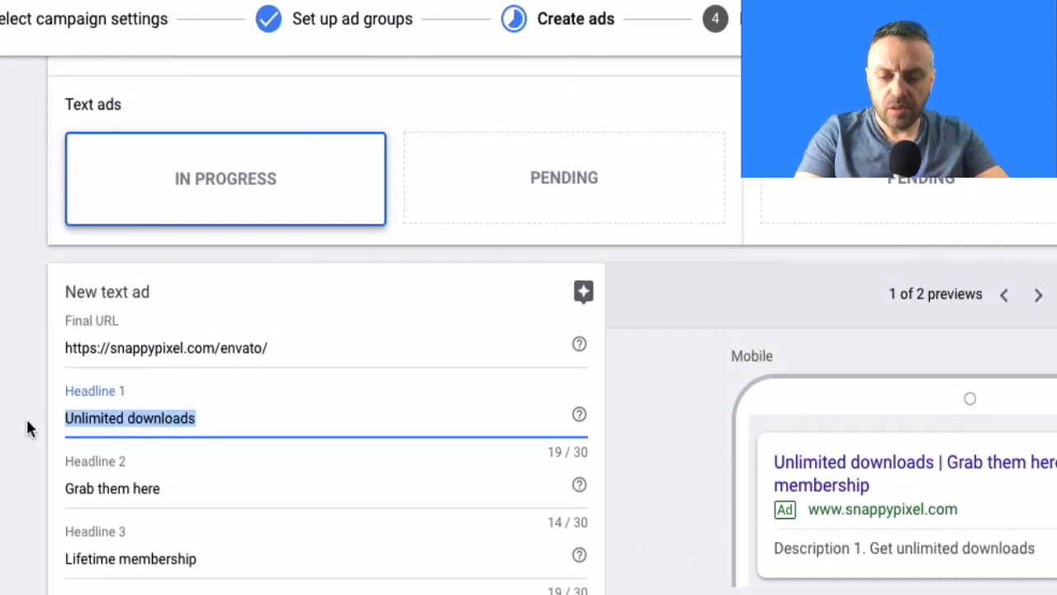
{"action": "key", "text": "BackSpace"}
{"action": "left_click", "coordinate": [228, 492]}
{"action": "key", "text": "ctrl+a"}
{"action": "key", "text": "BackSpace"}
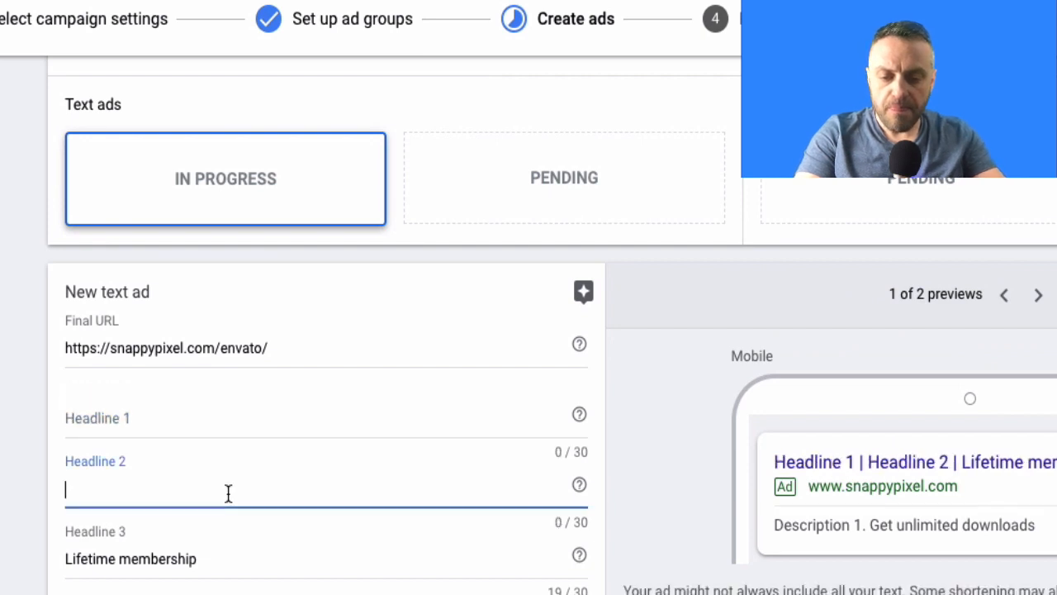
{"action": "left_click", "coordinate": [186, 411]}
{"action": "key", "text": "ctrl+v"}
Step: Move the words unlimited downloads from Description 2 to Headline 2 and capitalise them as Unlimited downloads
{"action": "scroll", "coordinate": [174, 413], "scroll_direction": "down", "scroll_amount": 4}
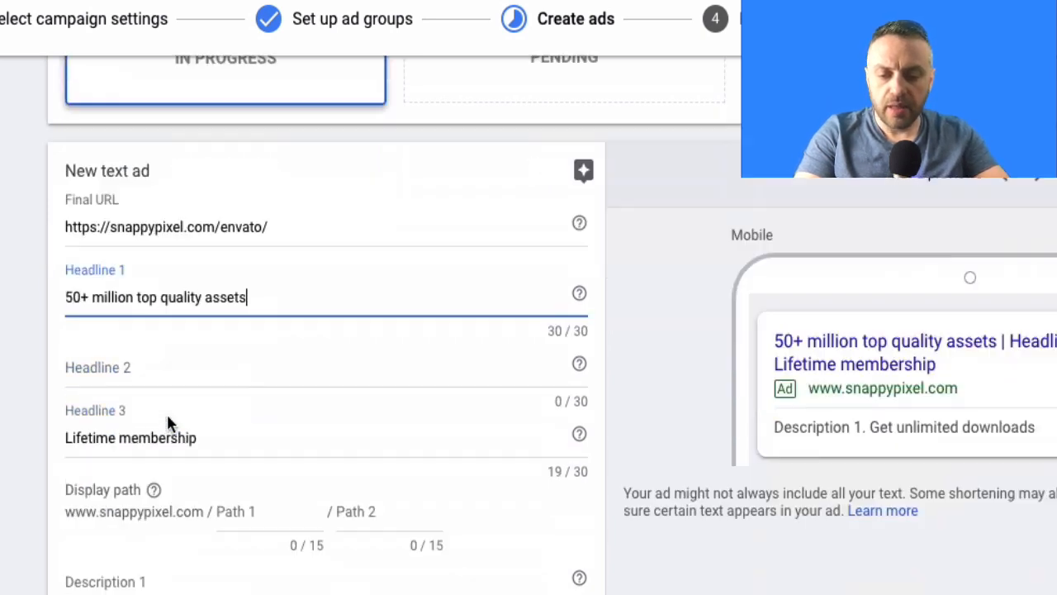
{"action": "scroll", "coordinate": [239, 463], "scroll_direction": "down", "scroll_amount": 1}
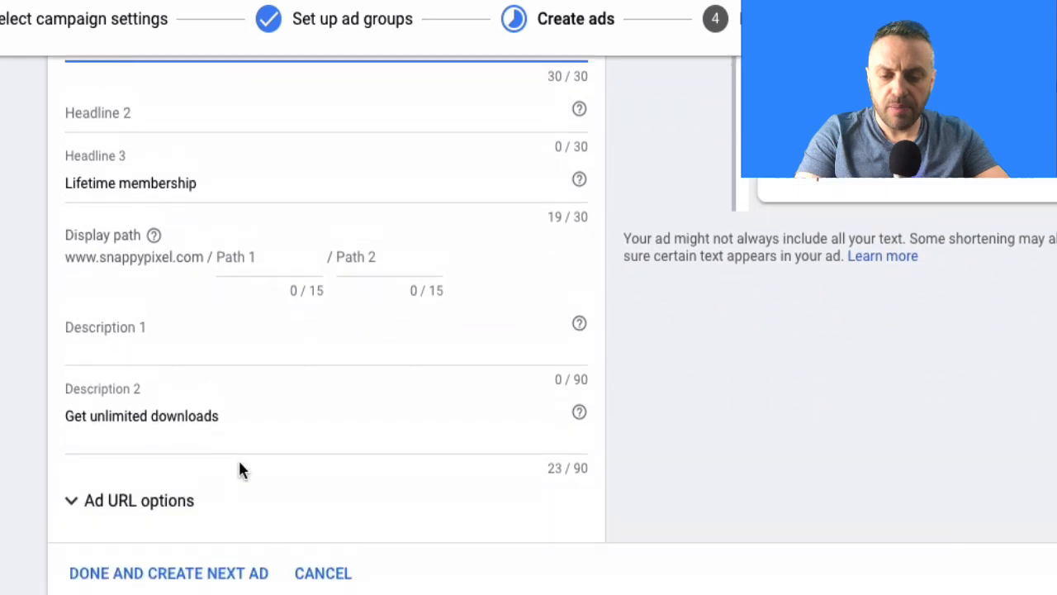
{"action": "scroll", "coordinate": [238, 467], "scroll_direction": "up", "scroll_amount": 1}
{"action": "left_click_drag", "start_coordinate": [231, 435], "coordinate": [91, 438]}
{"action": "key", "text": "ctrl+x"}
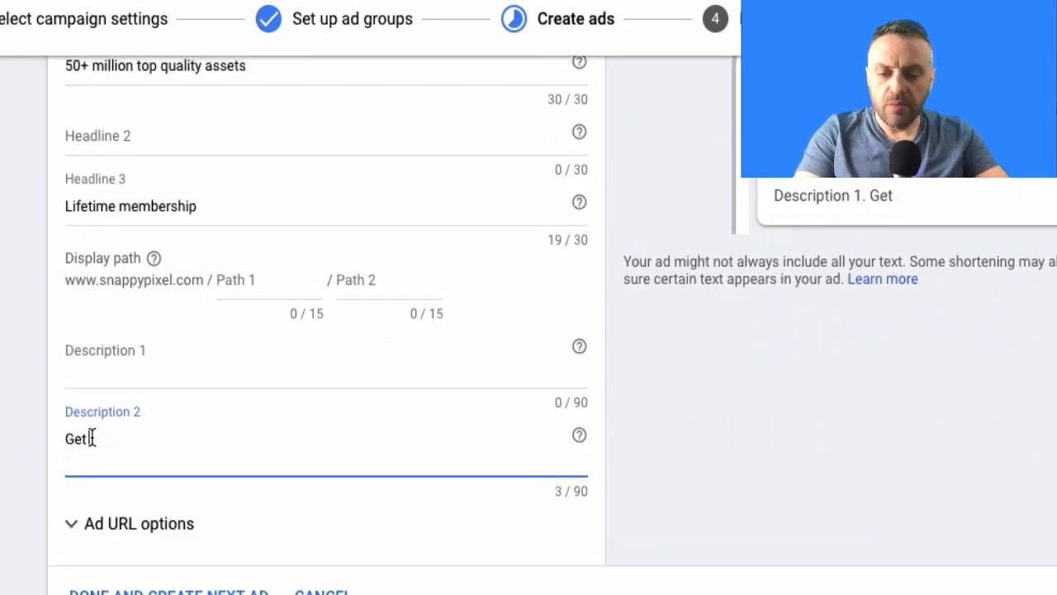
{"action": "scroll", "coordinate": [168, 367], "scroll_direction": "up", "scroll_amount": 5}
{"action": "left_click", "coordinate": [150, 555]}
{"action": "key", "text": "ctrl+v"}
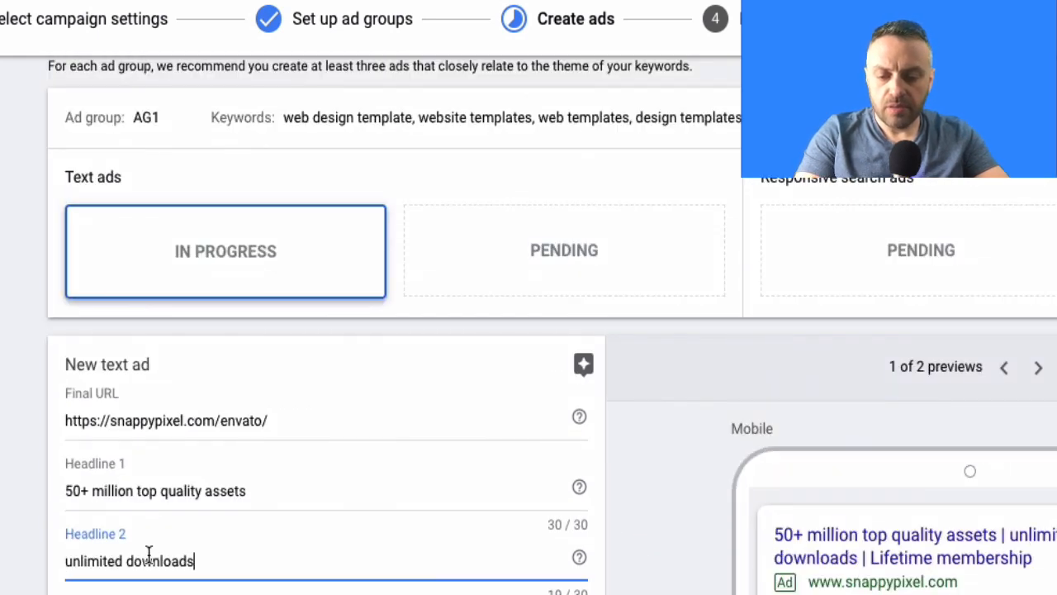
{"action": "key", "text": "Delete"}
{"action": "type", "text": "U"}
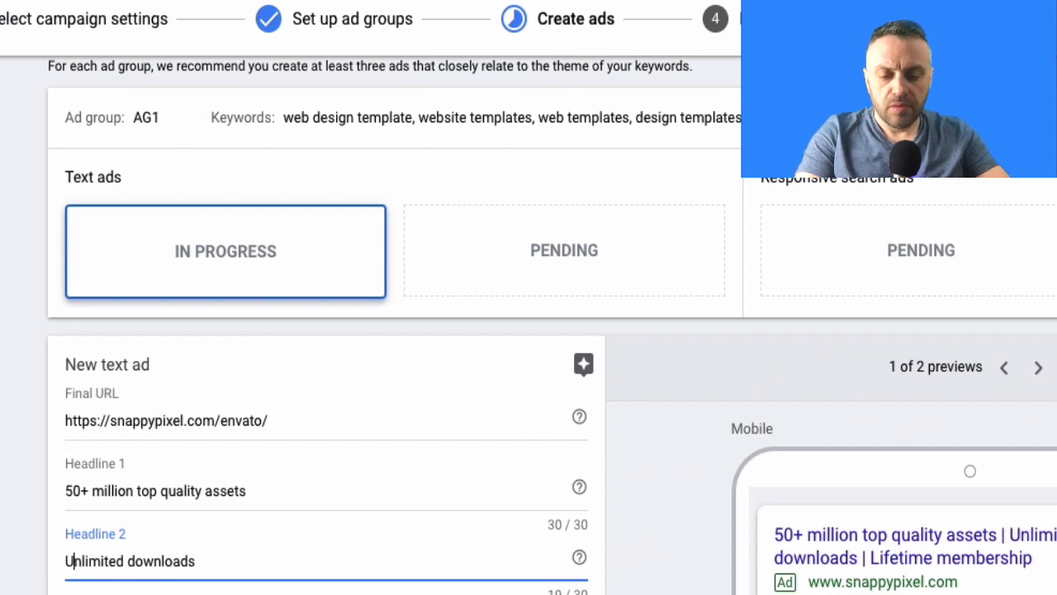
Step: Clear Headline 3 and delete the remaining word Get from Description 2
{"action": "scroll", "coordinate": [136, 480], "scroll_direction": "down", "scroll_amount": 3}
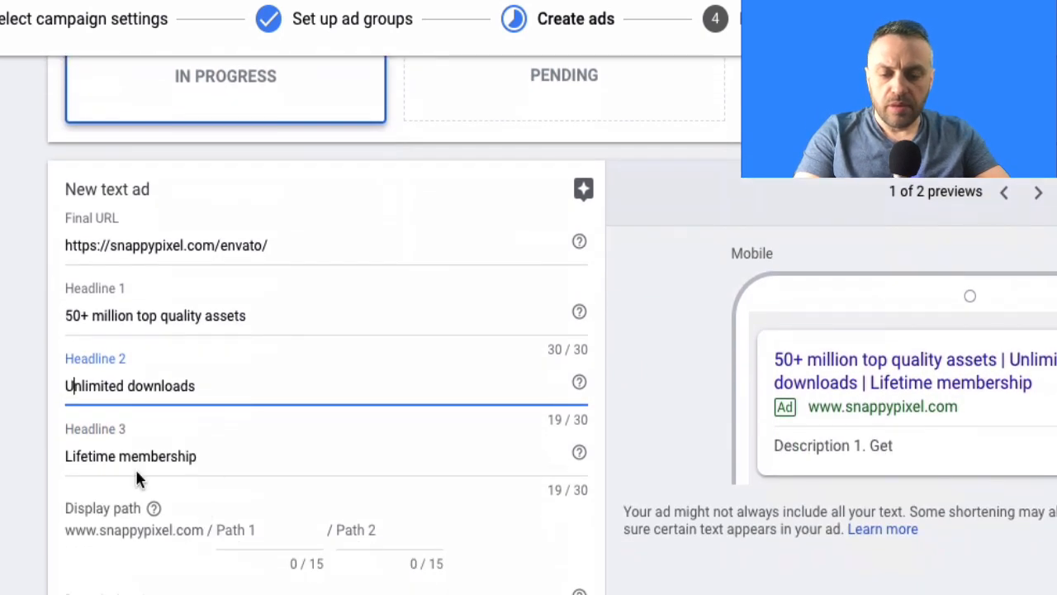
{"action": "triple_click", "coordinate": [245, 459]}
{"action": "key", "text": "BackSpace"}
{"action": "scroll", "coordinate": [217, 442], "scroll_direction": "down", "scroll_amount": 3}
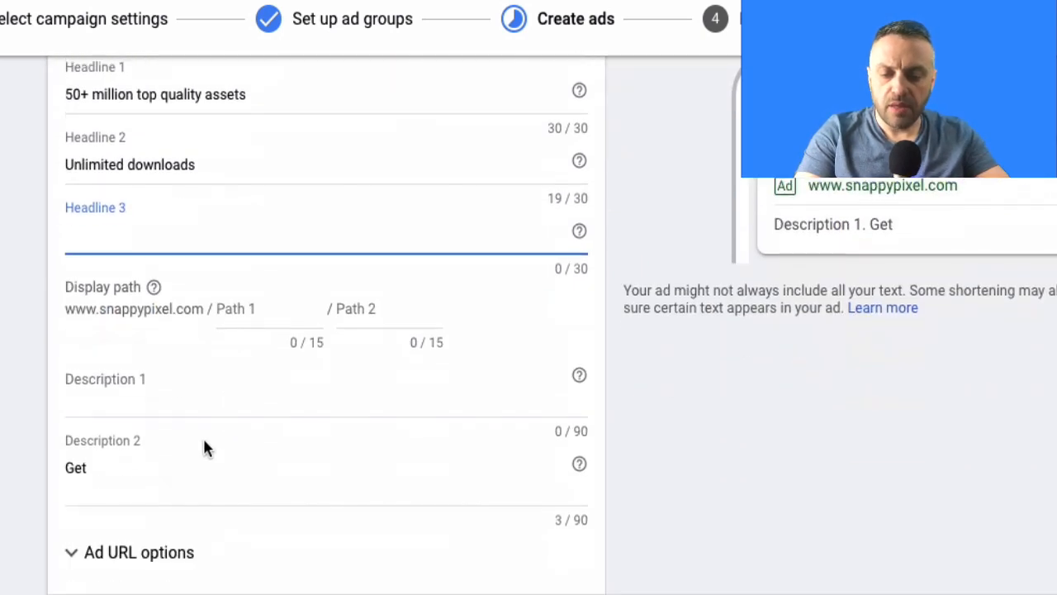
{"action": "left_click", "coordinate": [195, 382]}
{"action": "left_click", "coordinate": [169, 465]}
{"action": "key", "text": "BackSpace"}
{"action": "key", "text": "BackSpace"}
{"action": "key", "text": "BackSpace"}
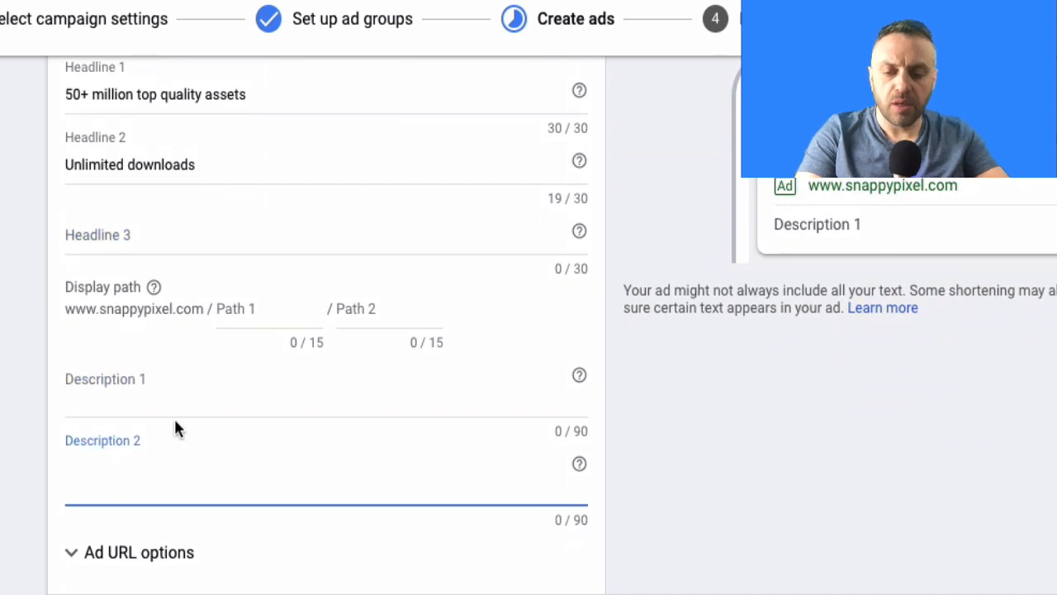
Step: Copy the two sentences under the 12 free files heading on the Envato Elements page into the ad's Description 1
{"action": "left_click", "coordinate": [196, 396]}
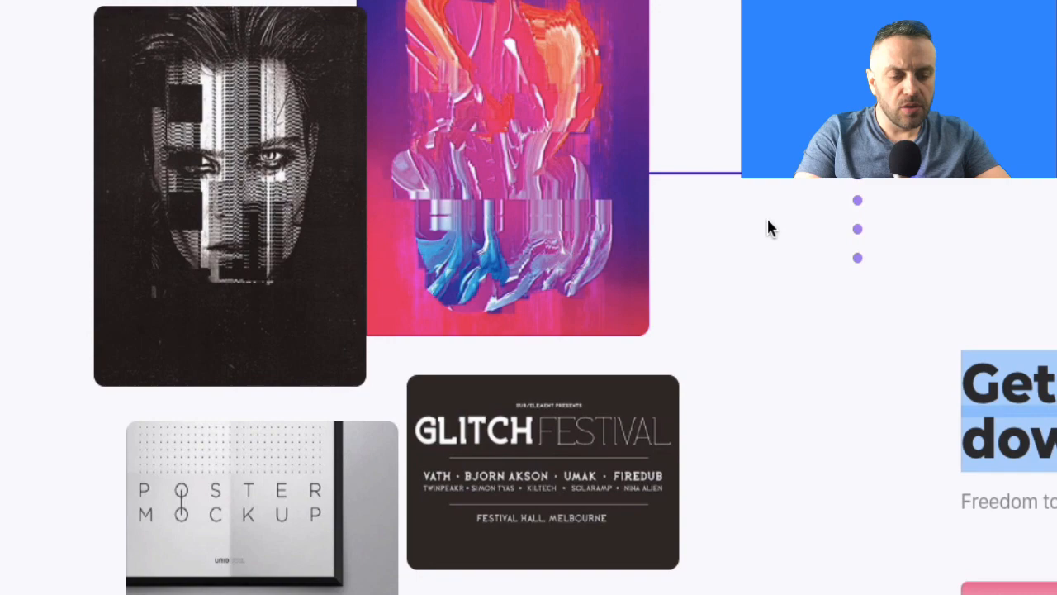
{"action": "scroll", "coordinate": [766, 223], "scroll_direction": "down", "scroll_amount": 10}
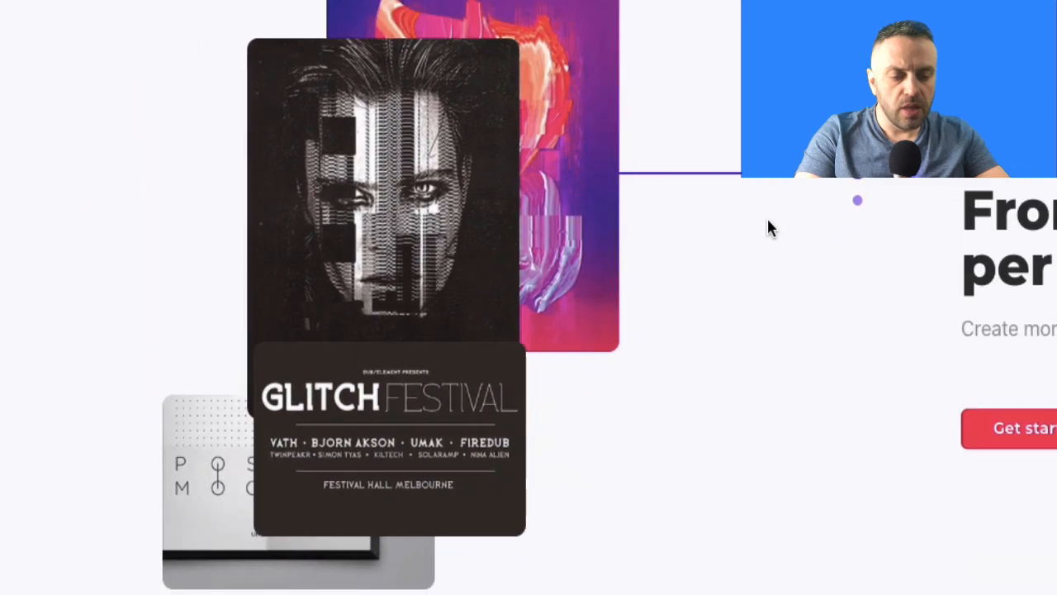
{"action": "scroll", "coordinate": [354, 306], "scroll_direction": "down", "scroll_amount": 5}
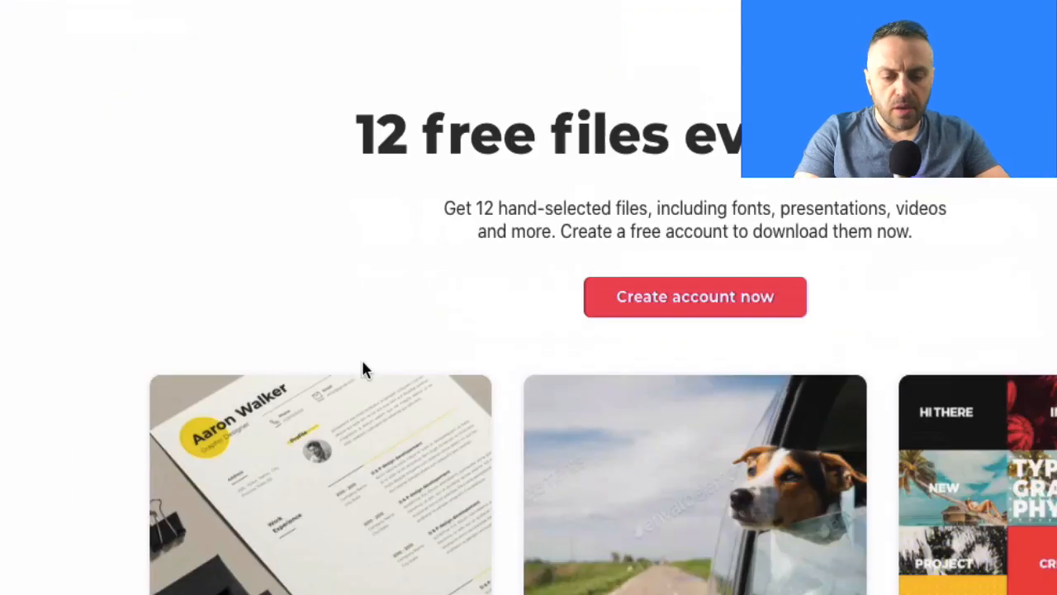
{"action": "left_click_drag", "start_coordinate": [914, 189], "coordinate": [444, 163]}
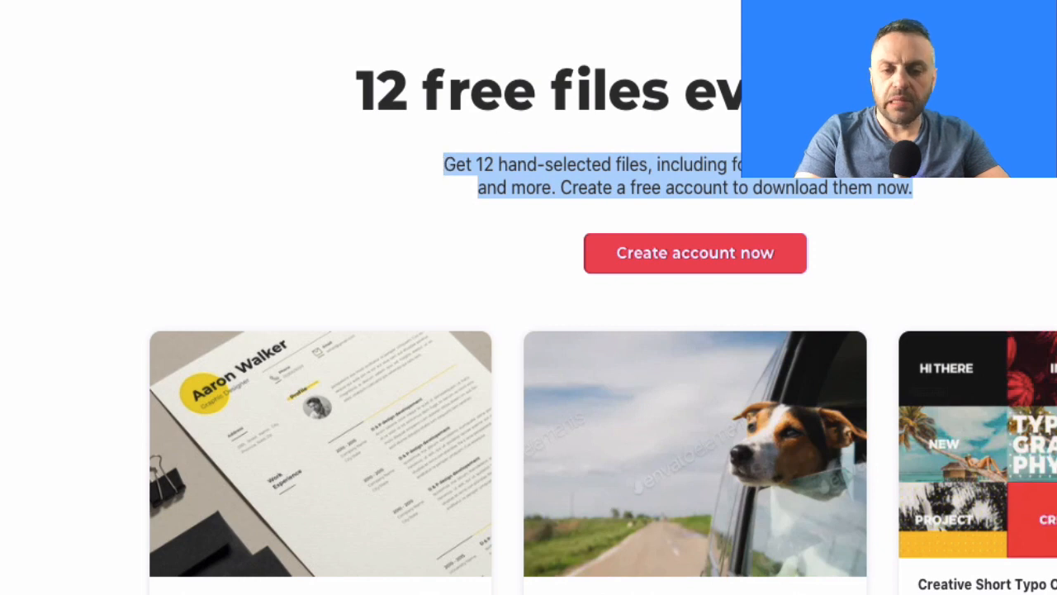
{"action": "left_click", "coordinate": [248, 401]}
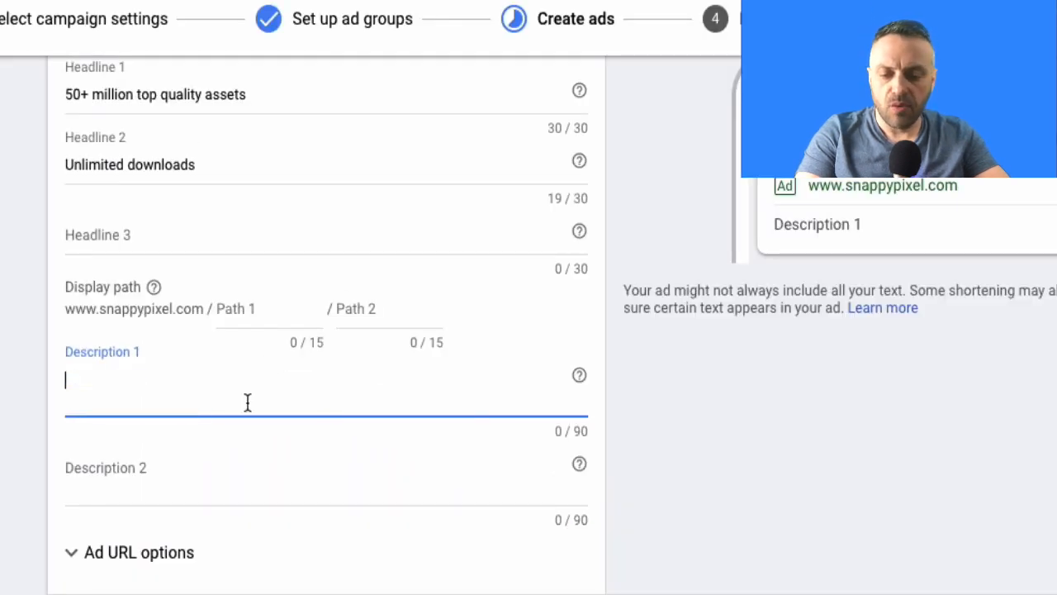
{"action": "key", "text": "ctrl+v"}
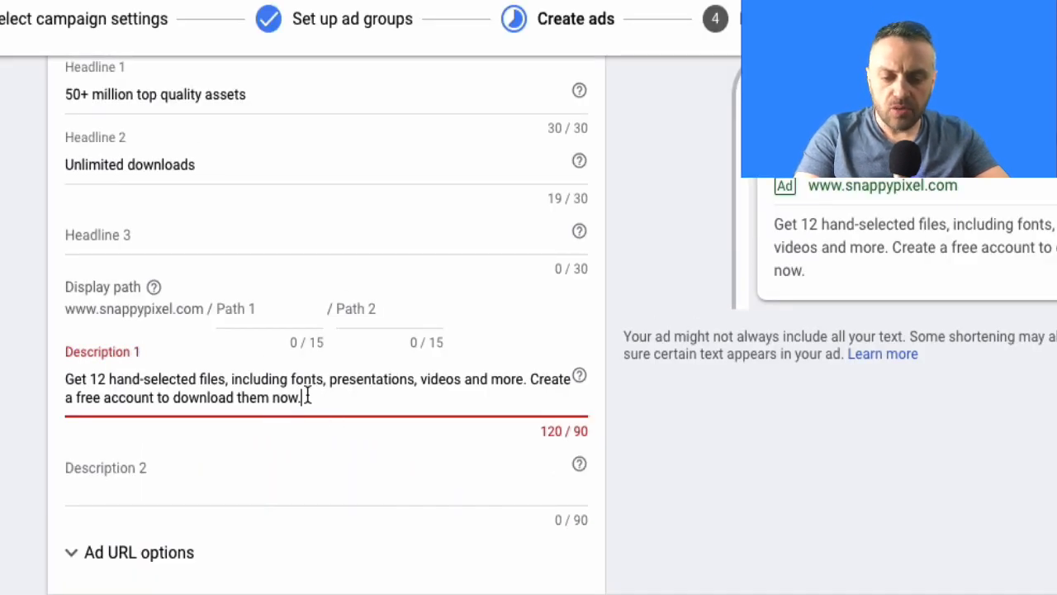
Step: Move the sentence Create a free account to download them now. from Description 1 to Description 2, and finish this ad to start the next
{"action": "left_click_drag", "start_coordinate": [532, 379], "coordinate": [303, 398]}
{"action": "key", "text": "BackSpace"}
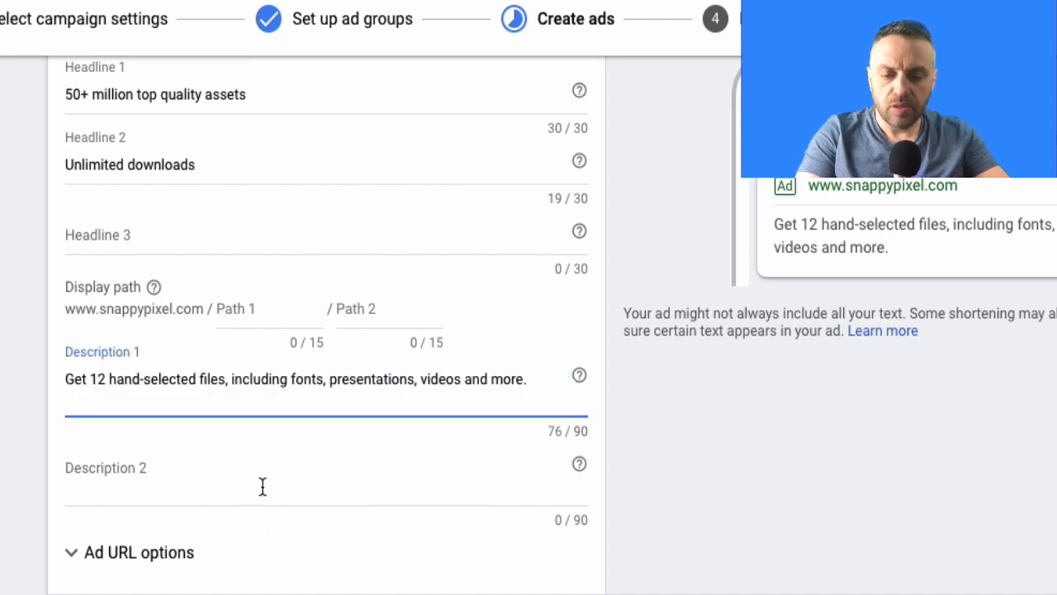
{"action": "left_click", "coordinate": [263, 486]}
{"action": "key", "text": "ctrl+v"}
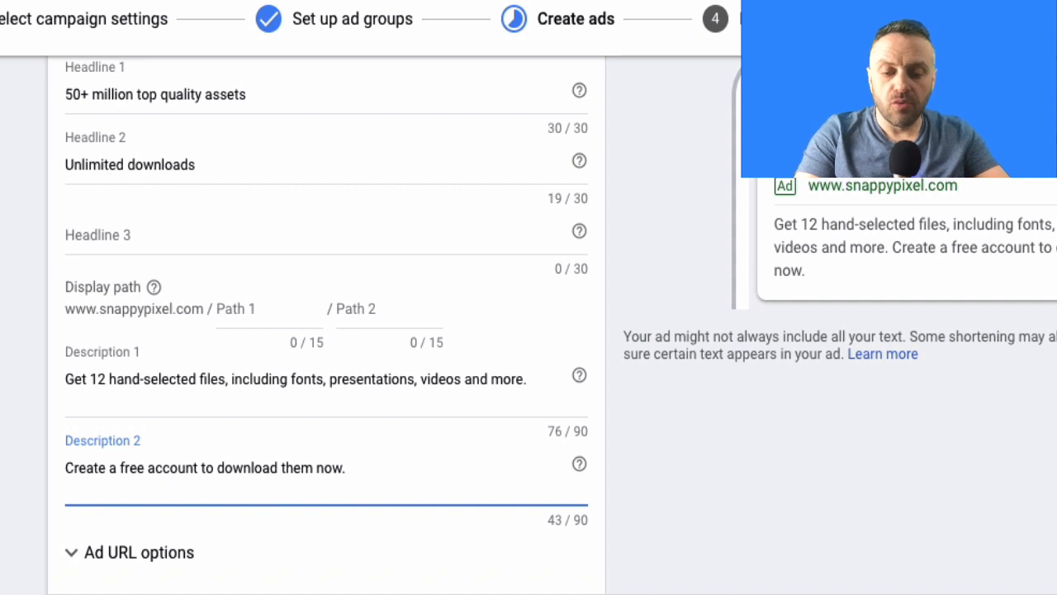
{"action": "scroll", "coordinate": [247, 528], "scroll_direction": "down", "scroll_amount": 1}
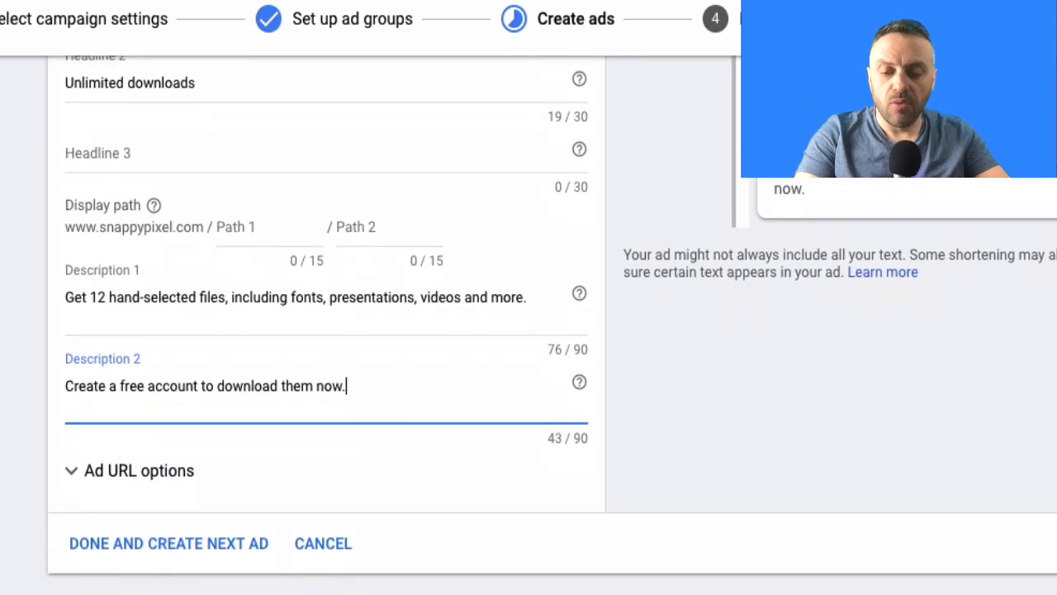
{"action": "left_click", "coordinate": [185, 548]}
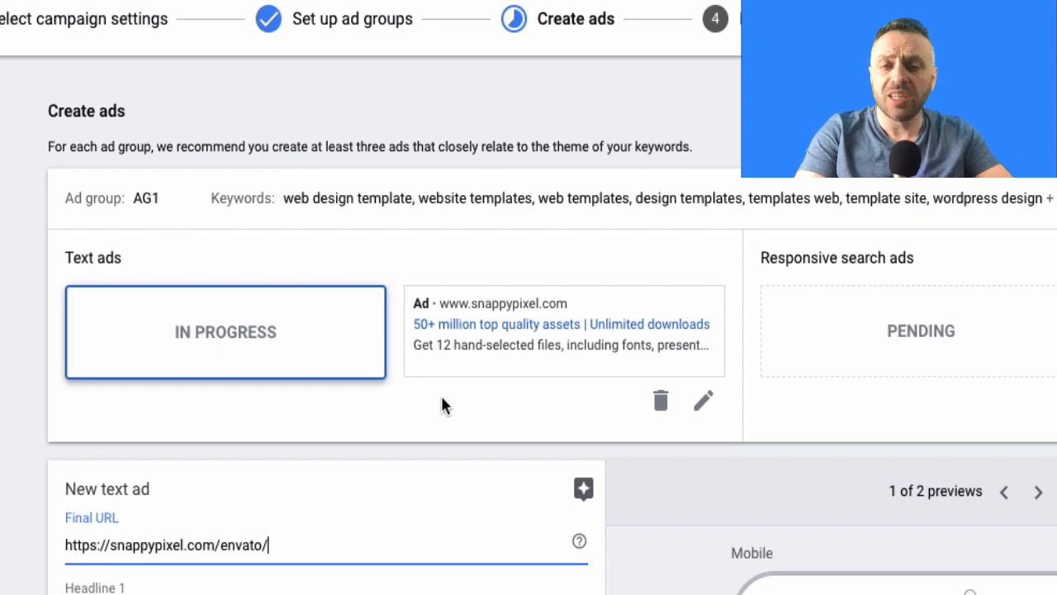
Step: Look over the new text ad's fields, and switch to MaxBounty to review the Envato Elements offer page
{"action": "scroll", "coordinate": [440, 394], "scroll_direction": "down", "scroll_amount": 5}
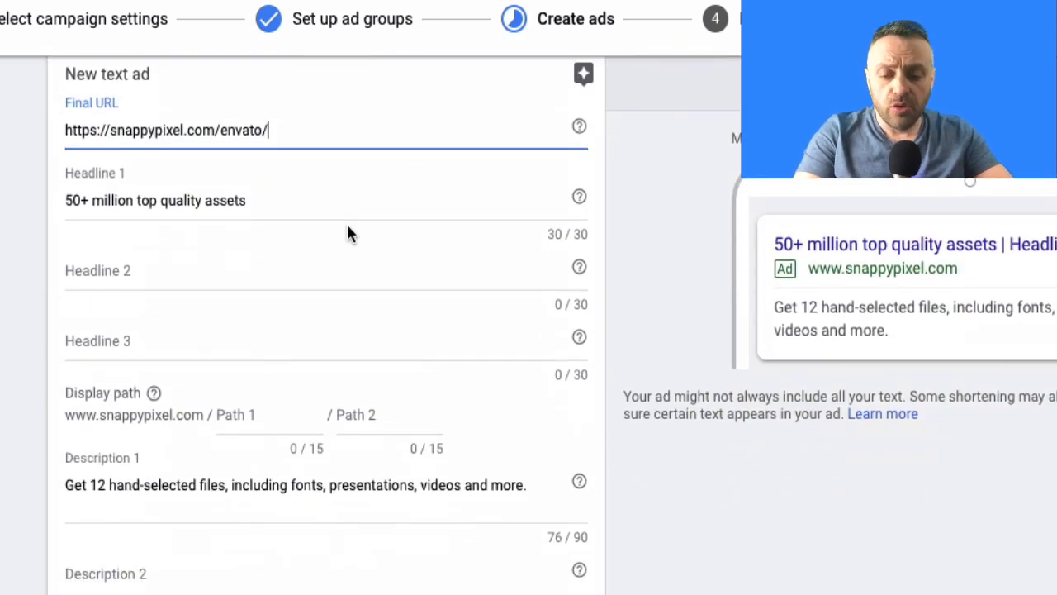
{"action": "scroll", "coordinate": [347, 227], "scroll_direction": "down", "scroll_amount": 2}
{"action": "scroll", "coordinate": [348, 227], "scroll_direction": "up", "scroll_amount": 1}
{"action": "scroll", "coordinate": [348, 228], "scroll_direction": "down", "scroll_amount": 1}
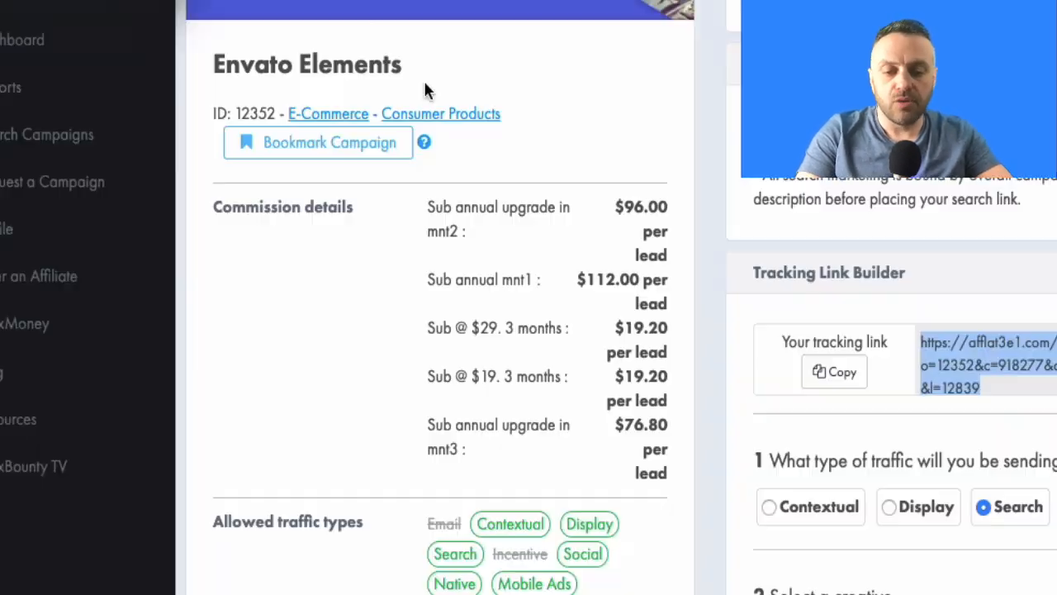
{"action": "scroll", "coordinate": [518, 87], "scroll_direction": "up", "scroll_amount": 3}
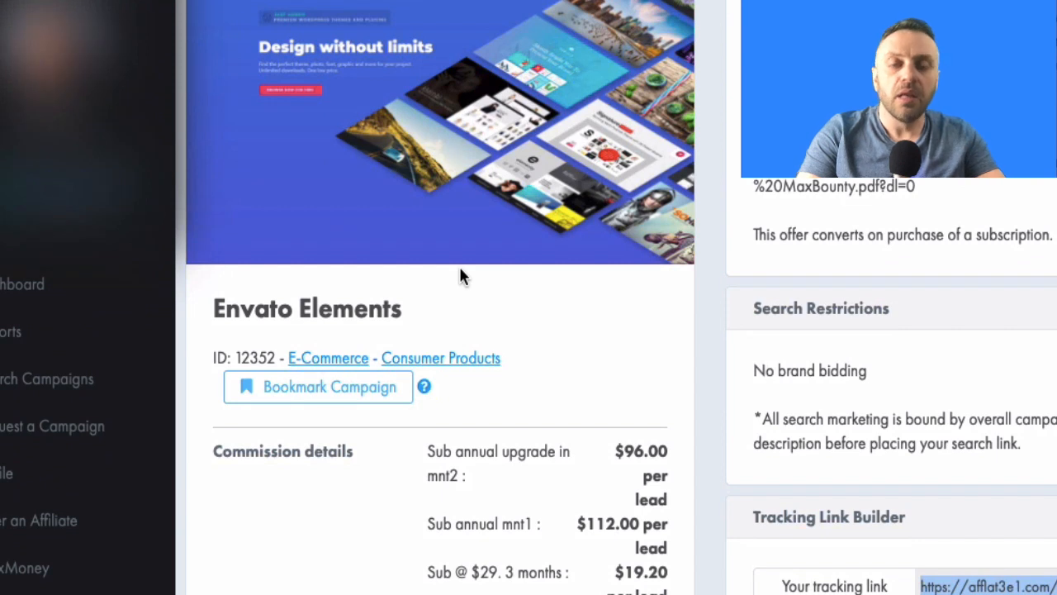